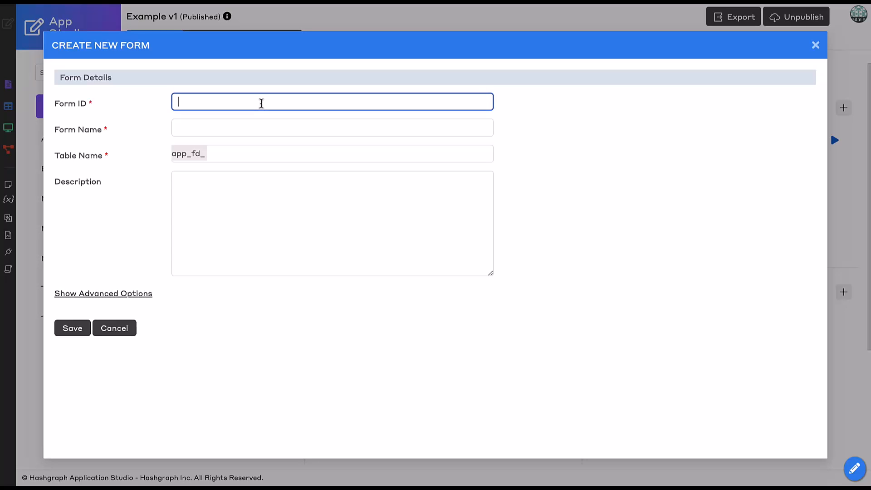
- Fill in the new form's details with ID proposerSwapToken, name Proposer Swap Token and table name swap_history
type("proposerSwapToken")
key("Tab")
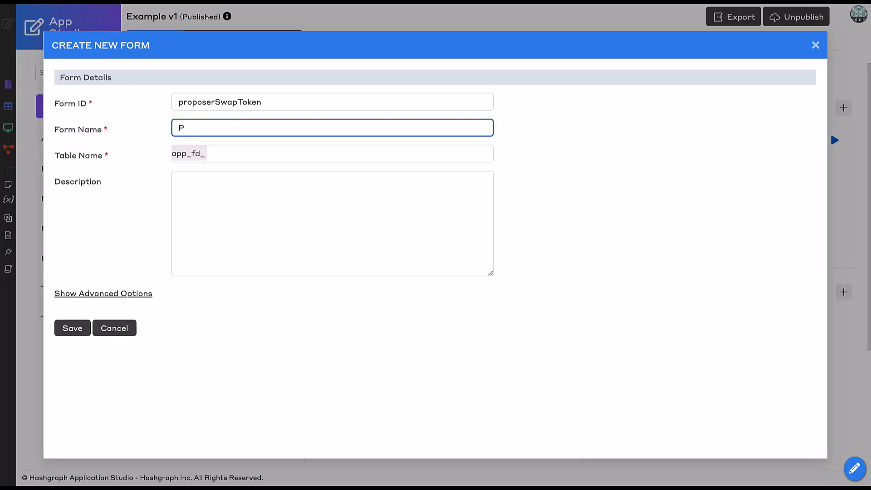
type("Propposer Swap Token")
key("Tab")
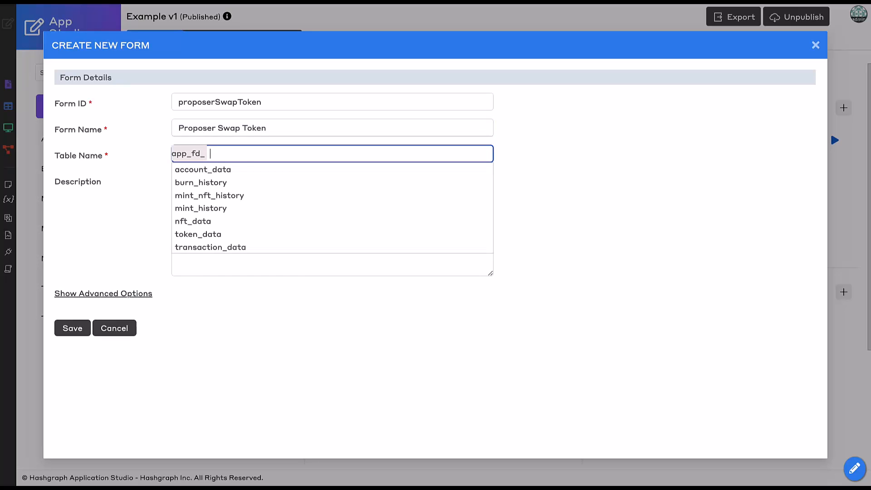
type("swap_history")
left_click(107, 229)
- Duplicate the settings and elements from the Example app's Transaction Details form and save the new form
left_click(110, 294)
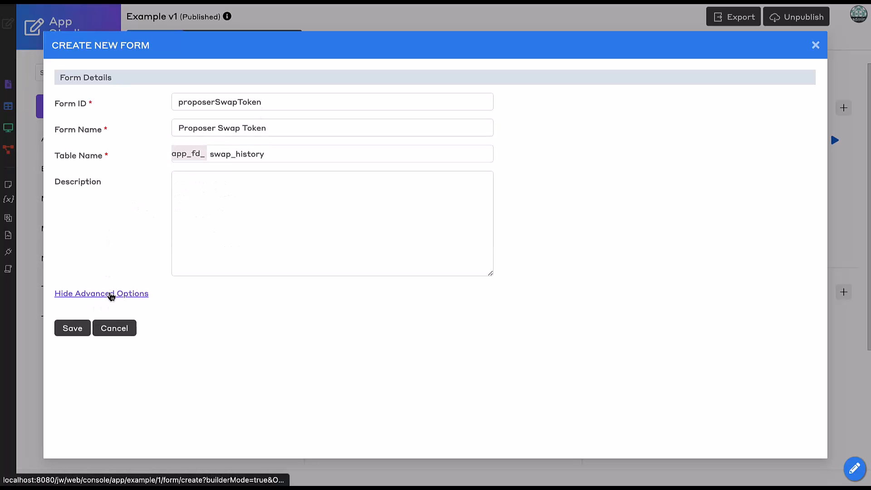
left_click(295, 364)
scroll(295, 366, "down", 1)
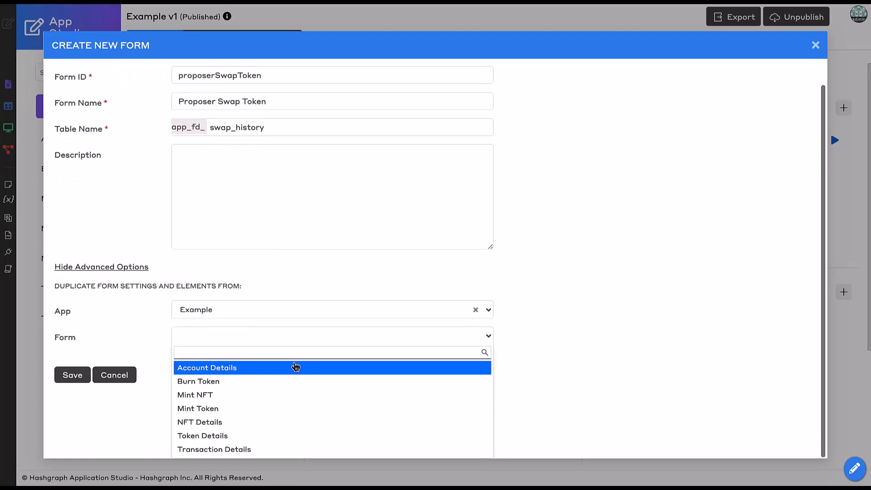
left_click(251, 447)
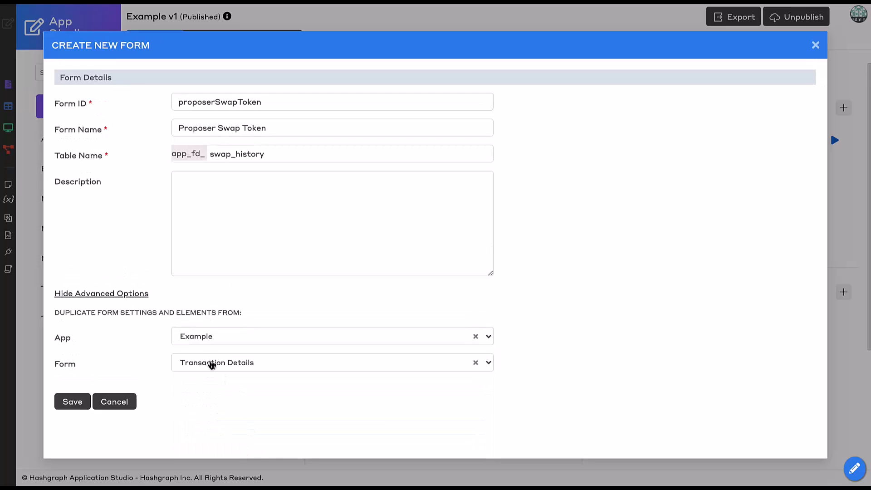
left_click(79, 404)
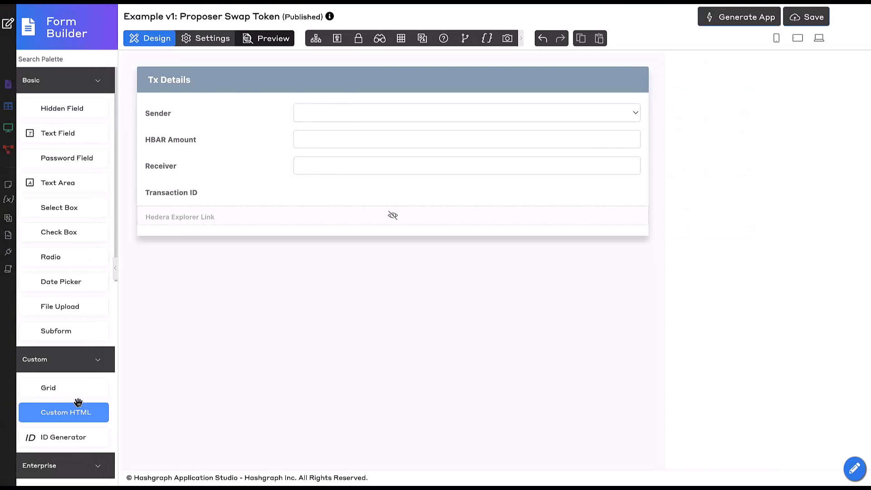
- Change the Tx Details section label to "Token Swap Details (Proposer)" and apply it
left_click(221, 76)
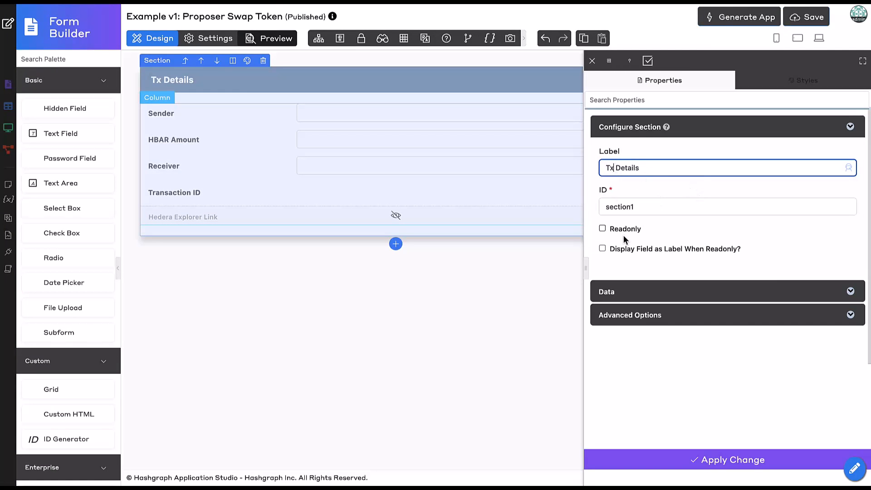
key("BackSpace")
type("oken Swap Details (")
type("Proposer")
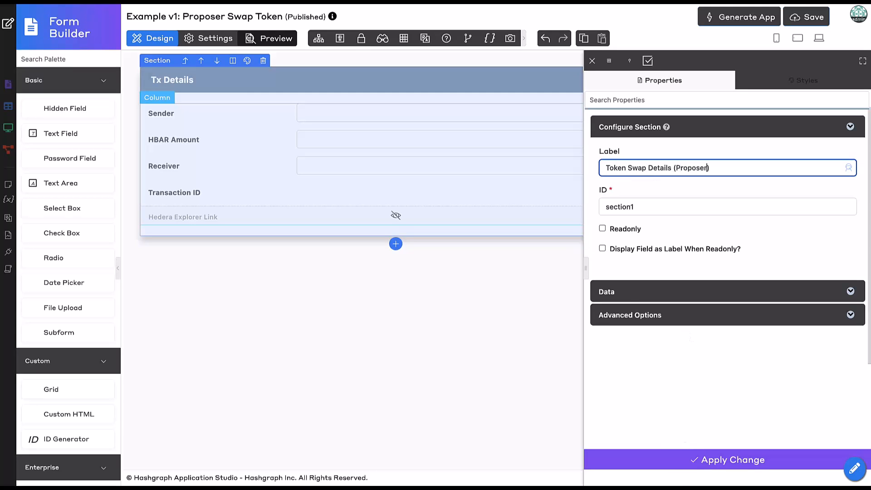
left_click(665, 460)
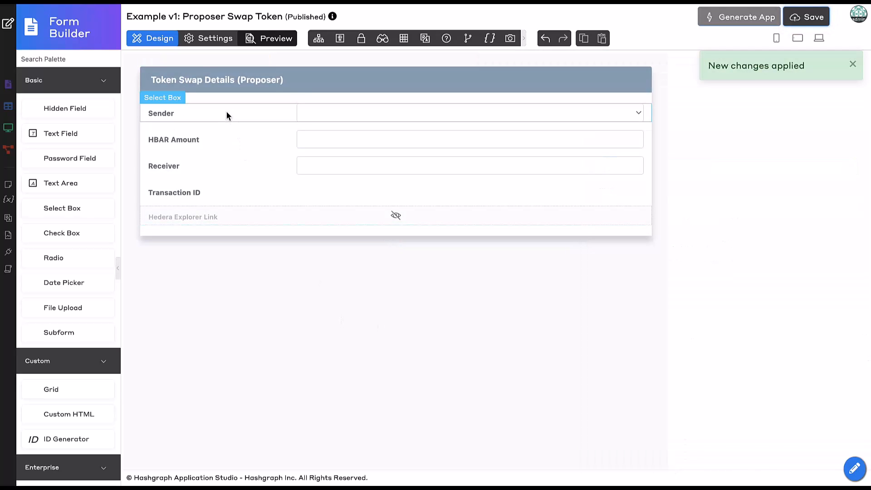
- Replace the HBAR Amount field with a new select box between Sender and Receiver
left_click(228, 140)
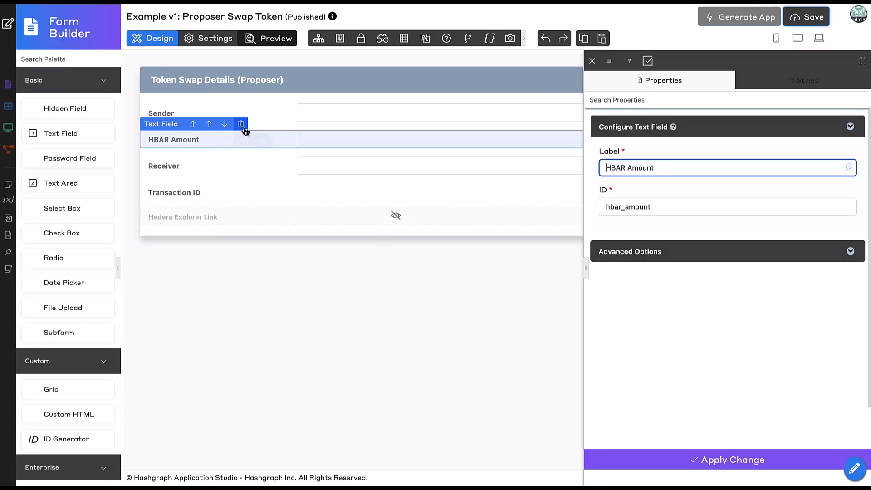
left_click(242, 126)
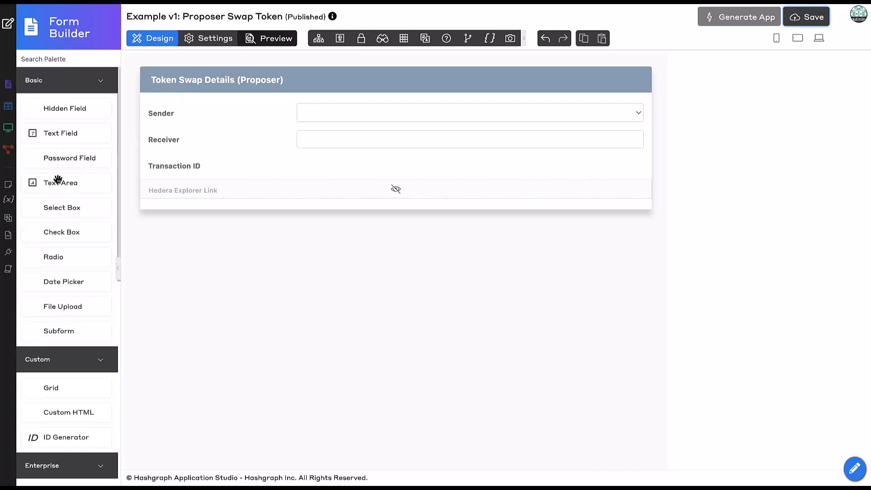
left_click_drag(62, 209, 192, 132)
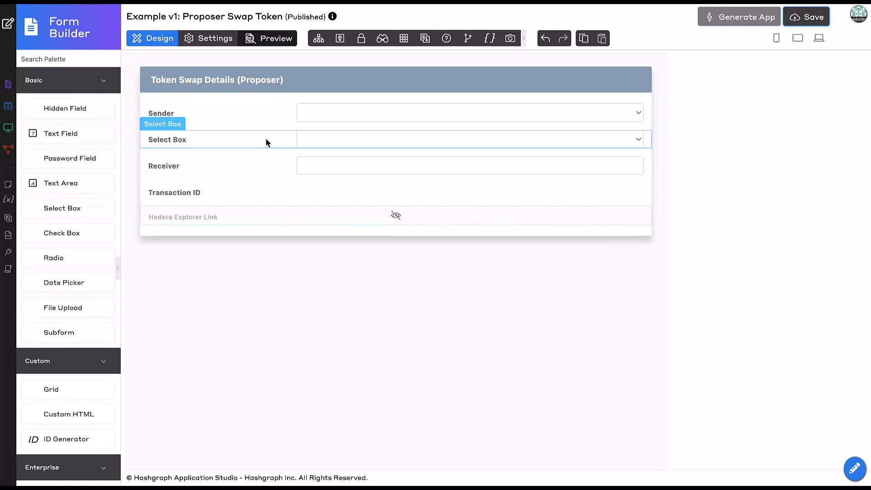
- Label the new select box "Proposed Token" and set its ID to proposed_token
triple_click(680, 169)
type("Proposed ")
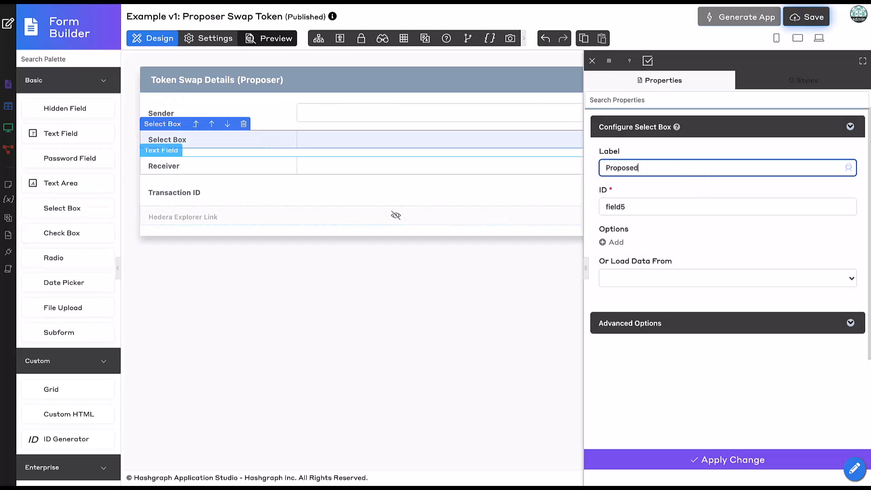
type("Token")
left_click(697, 190)
left_click(703, 223)
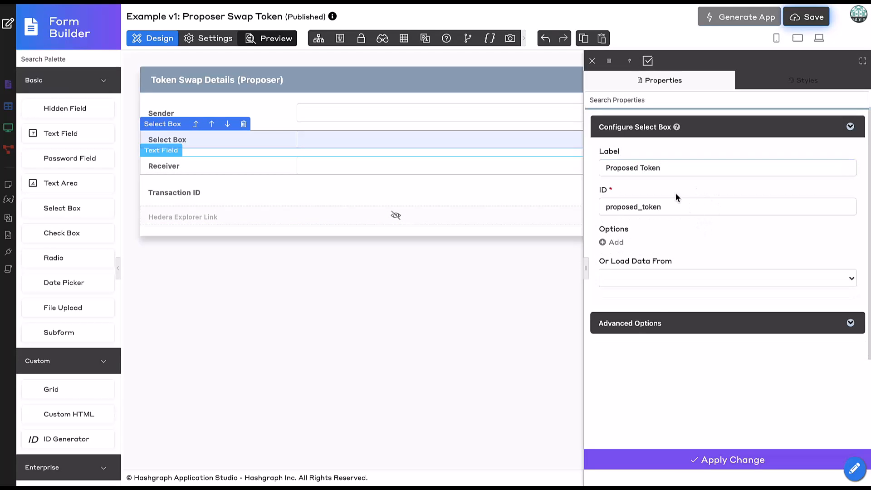
- Load the Proposed Token select box's options from Form Data using the Token Details form
left_click(650, 278)
left_click(648, 365)
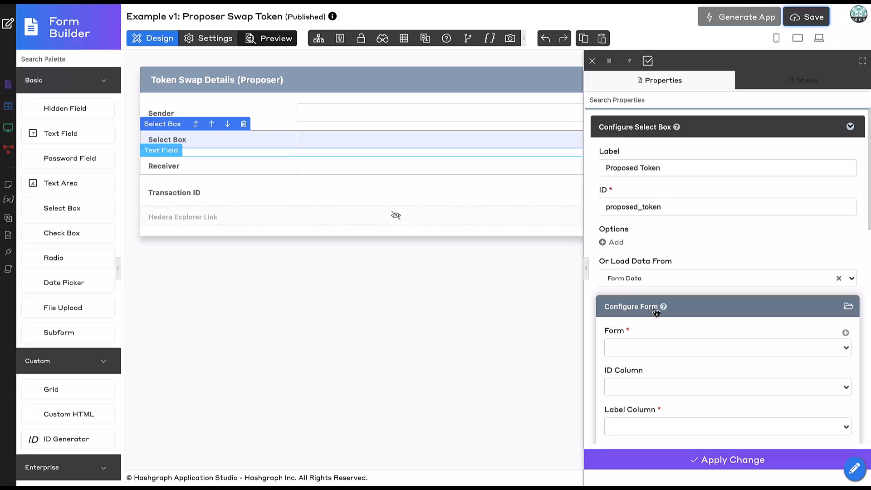
scroll(655, 311, "down", 2)
left_click(648, 272)
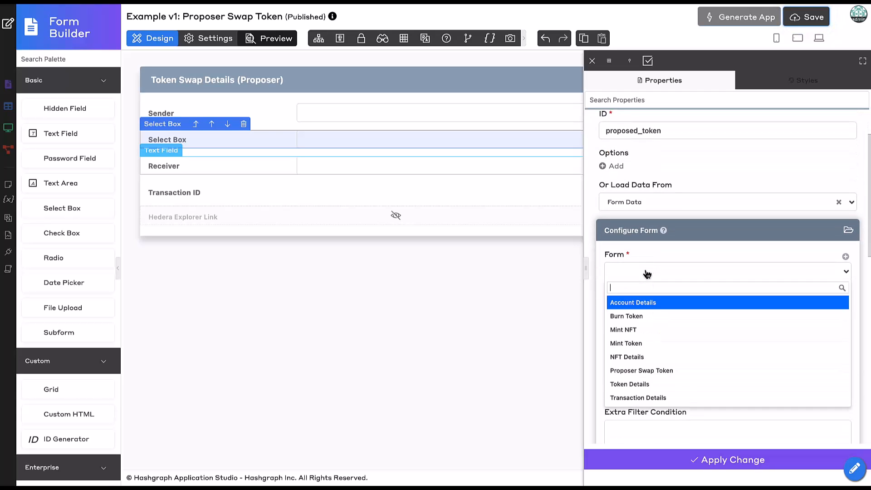
left_click(654, 385)
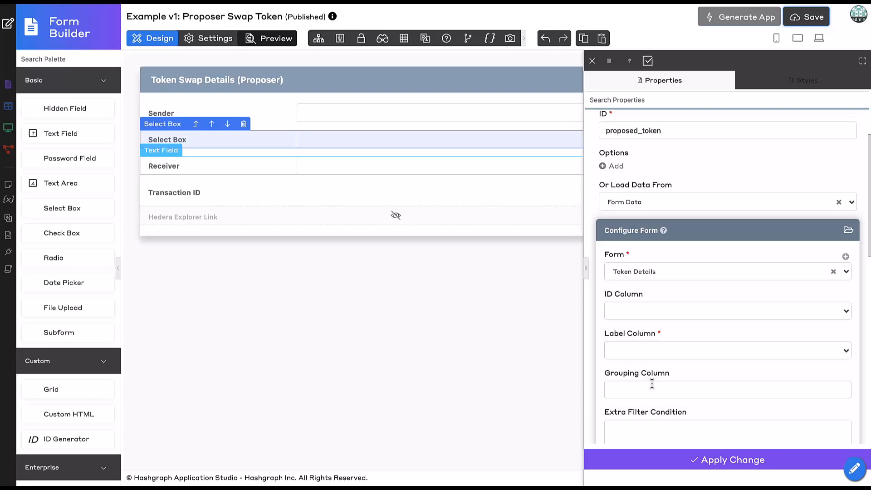
- Set the option source's label column to token_name and its grouping column to token_minter
scroll(655, 272, "down", 2)
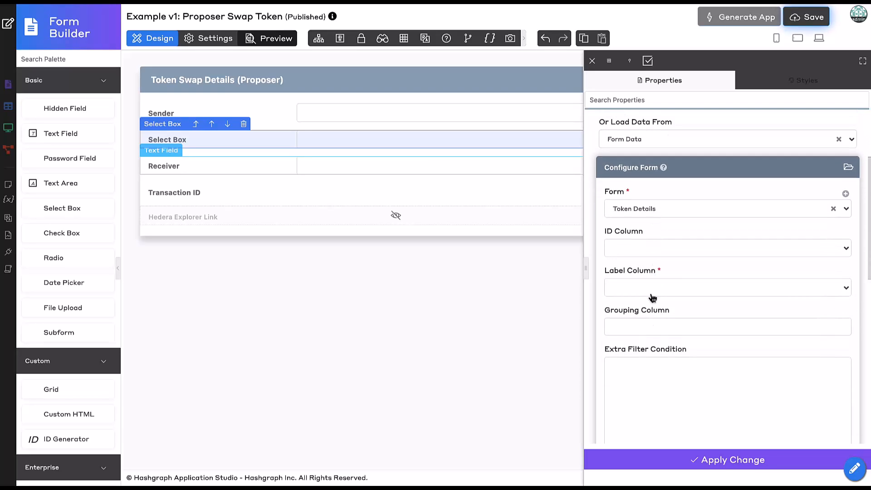
left_click(653, 291)
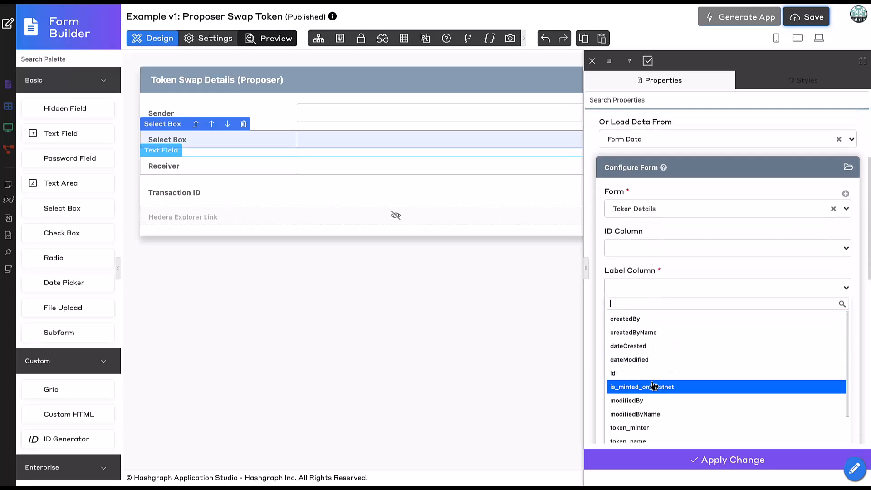
left_click(652, 436)
scroll(668, 359, "down", 1)
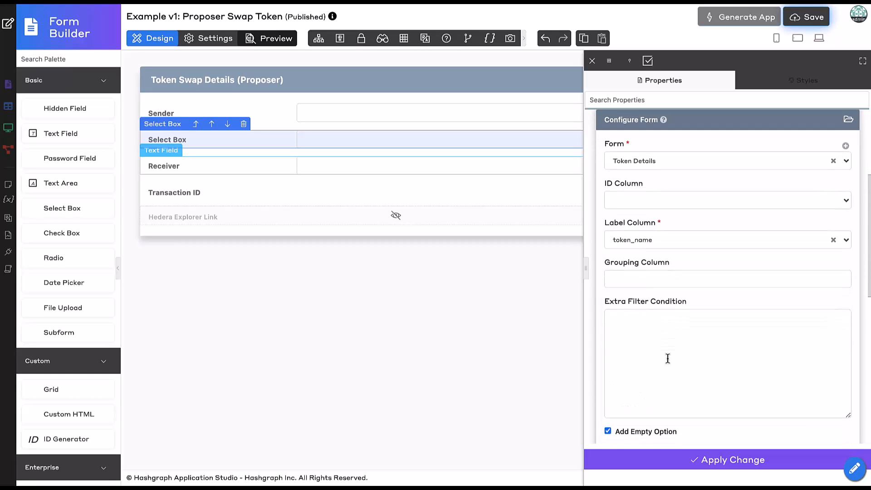
left_click(638, 278)
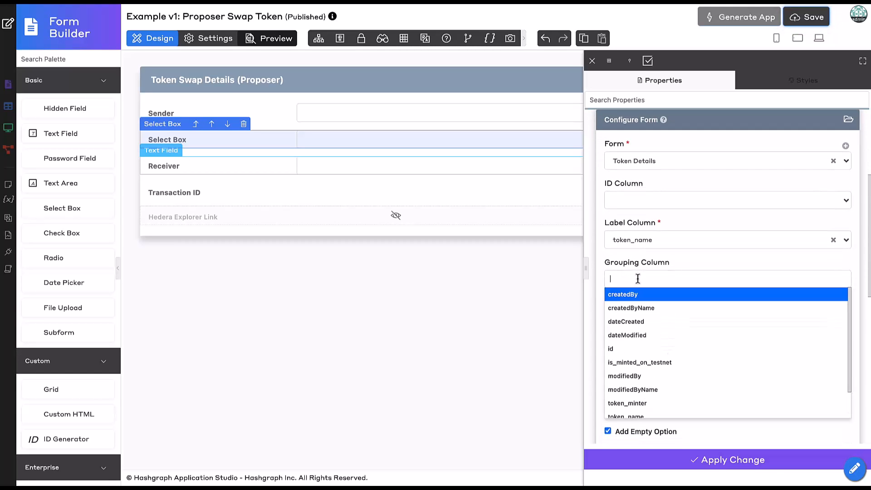
left_click(649, 403)
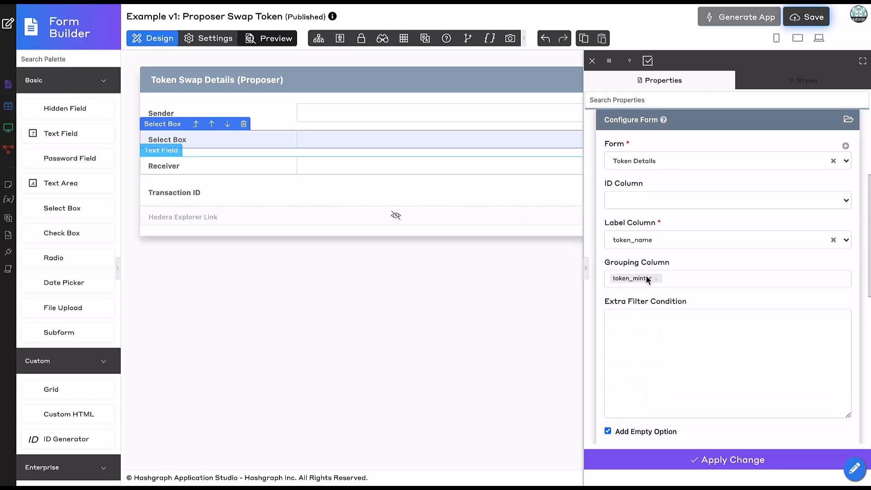
- Make the sender field control the select box's available options based on grouping, and apply the changes
scroll(668, 341, "down", 6)
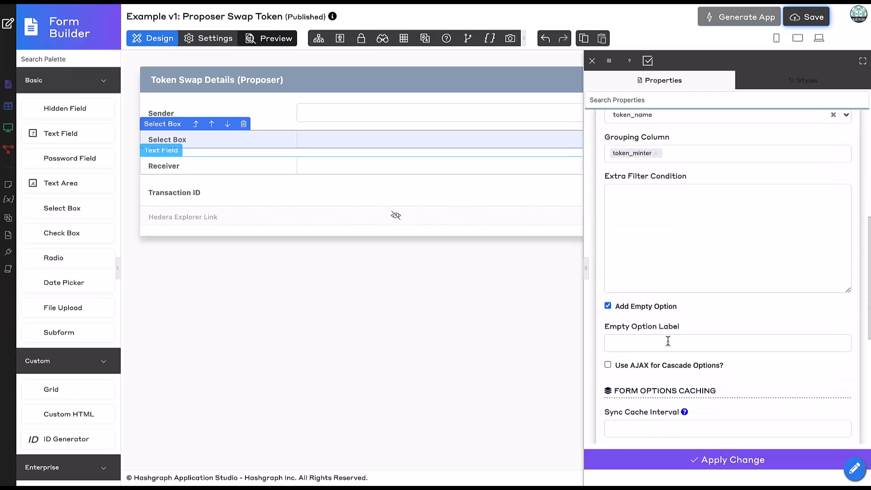
scroll(668, 335, "down", 2)
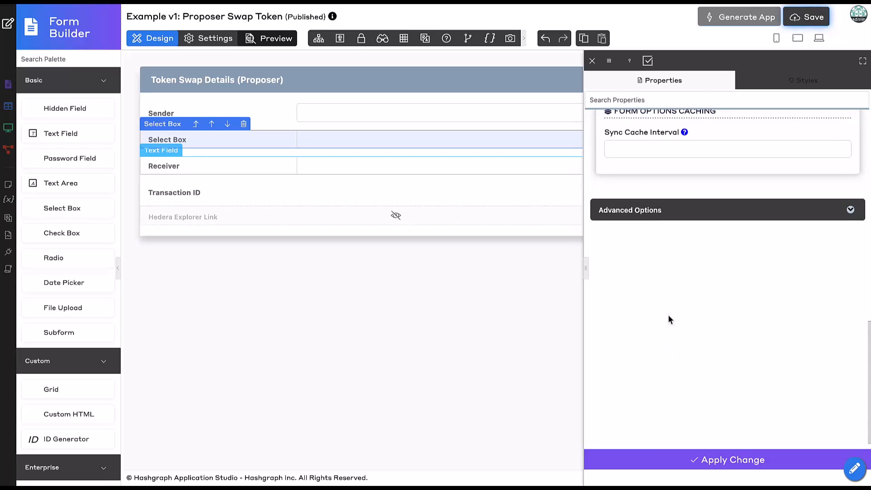
left_click(649, 212)
scroll(656, 377, "down", 1)
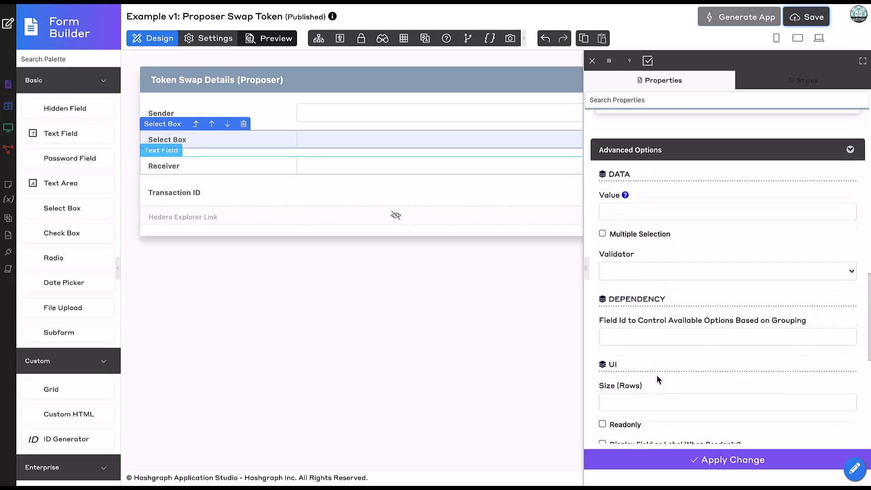
left_click(638, 323)
type("sender")
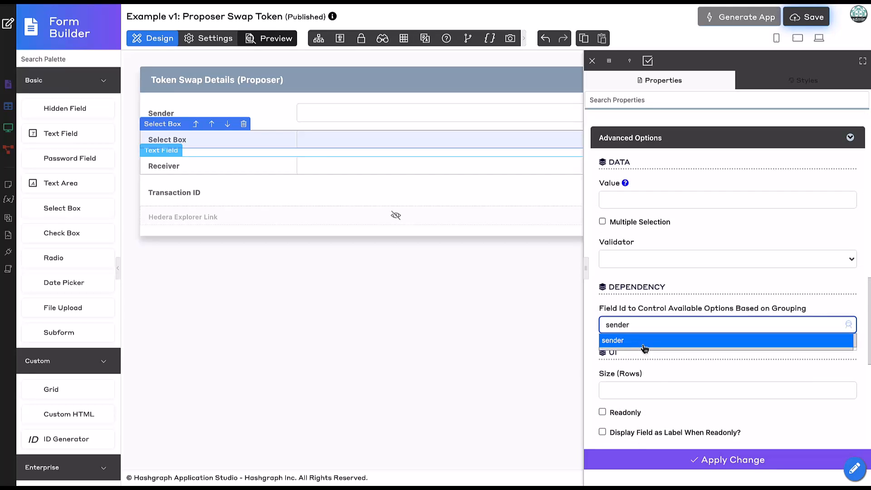
left_click(642, 344)
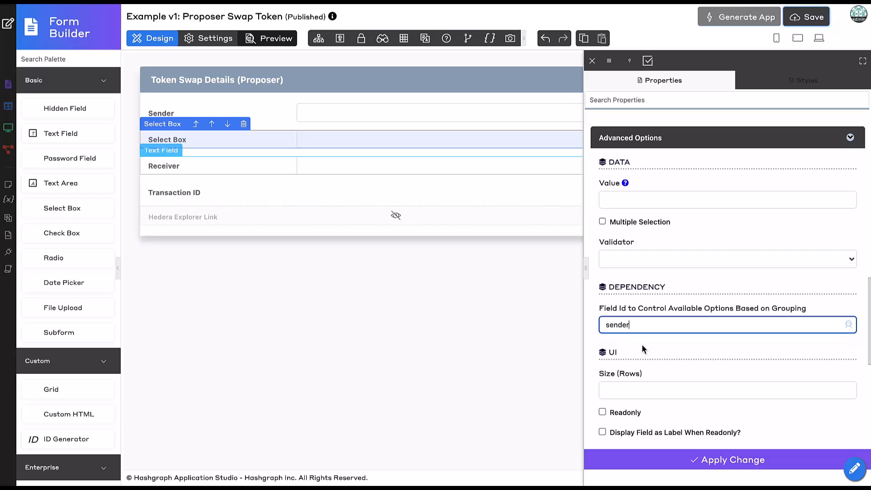
left_click(656, 462)
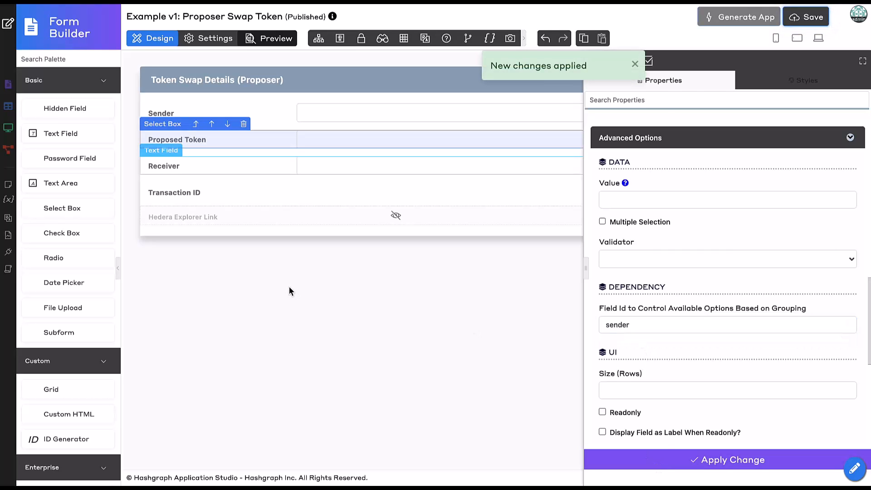
left_click(289, 287)
- Add a text field below Proposed Token with both label and ID token_amount, and apply the changes
left_click_drag(58, 133, 216, 166)
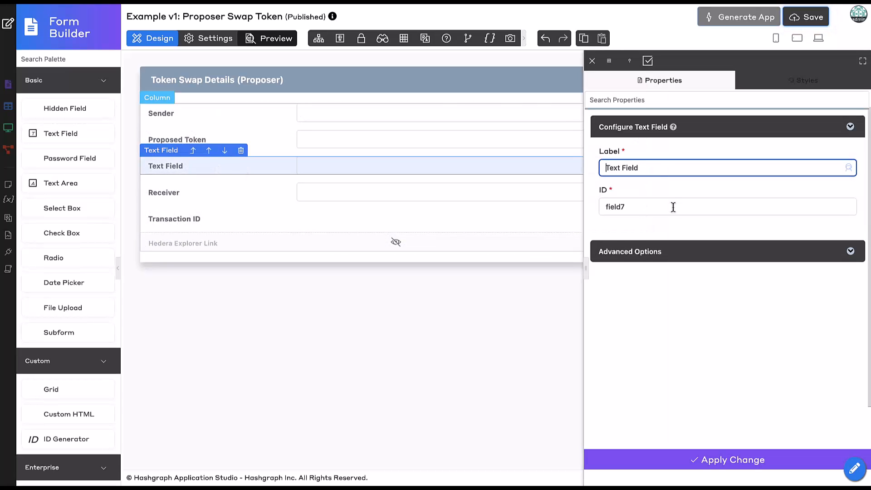
triple_click(659, 169)
type("token_amount")
left_click(696, 220)
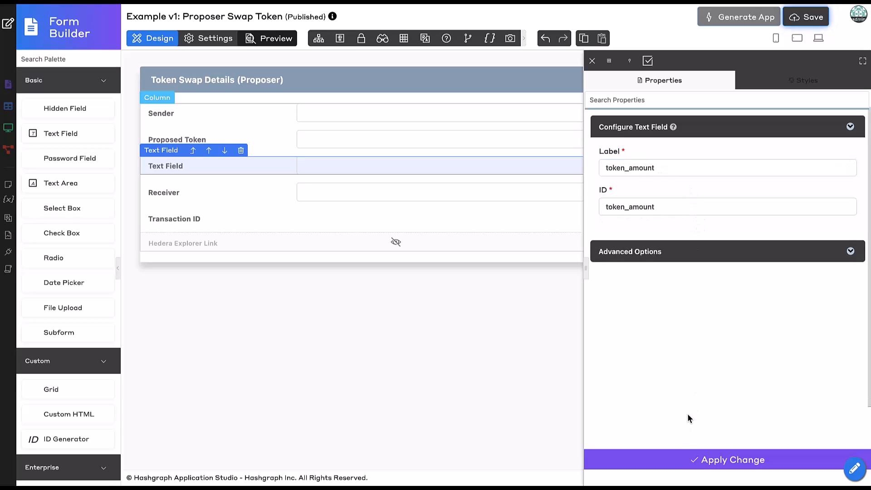
left_click(681, 461)
left_click(323, 302)
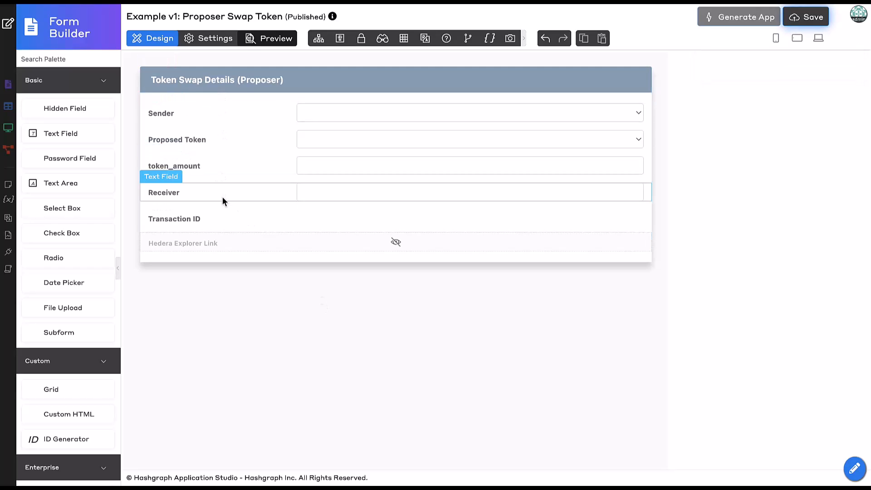
- Relabel the Transaction ID field "Transaction ID (Proposer)", set its ID to transaction_id_proposer, and apply the changes
left_click(225, 216)
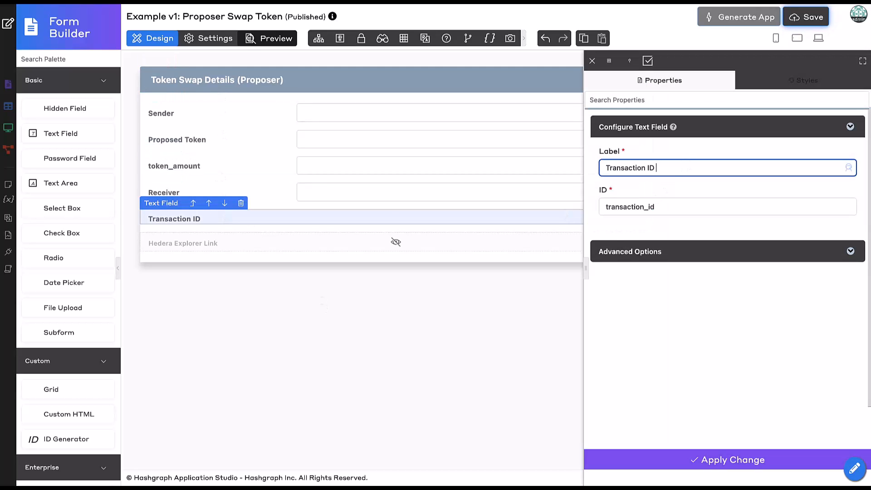
type("(Proposer)")
left_click(729, 222)
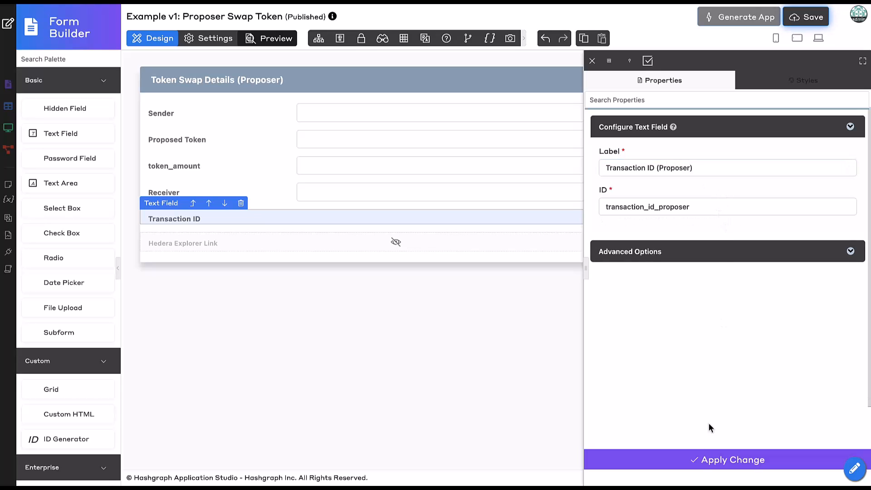
left_click(708, 459)
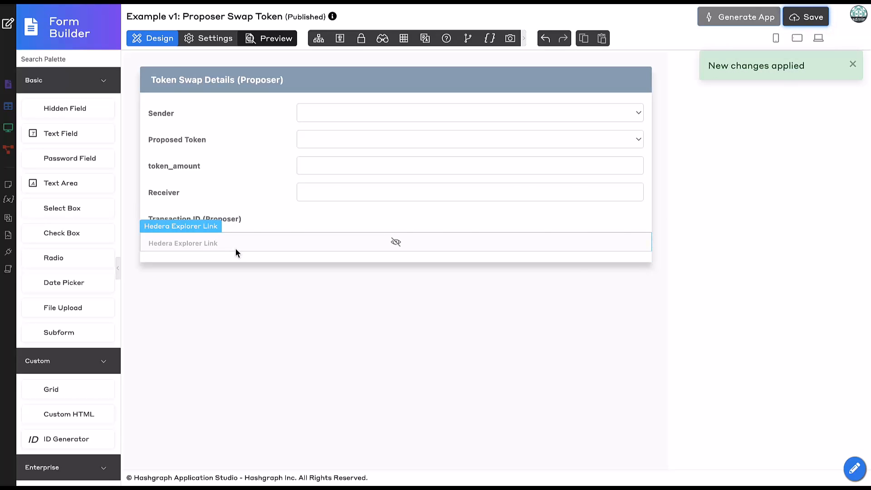
- Point the Hedera Explorer Link at the transaction_id_proposer field and apply the change
left_click(235, 247)
scroll(641, 284, "down", 4)
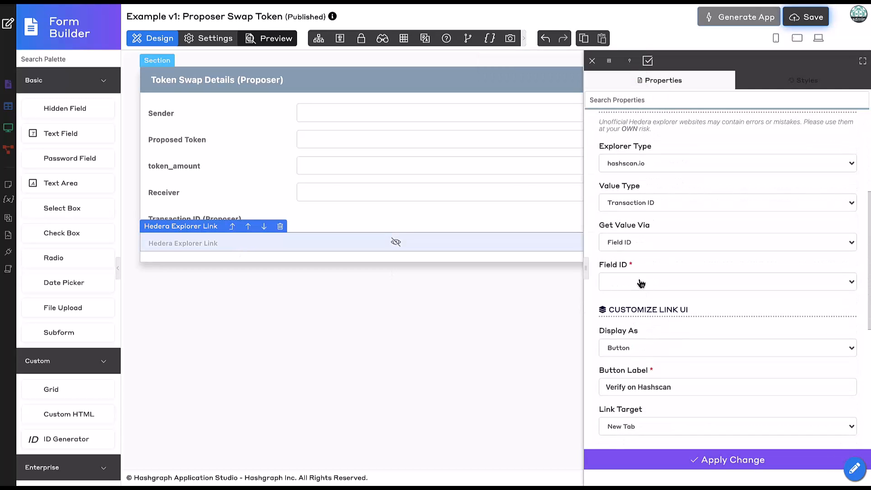
left_click(641, 283)
left_click(649, 365)
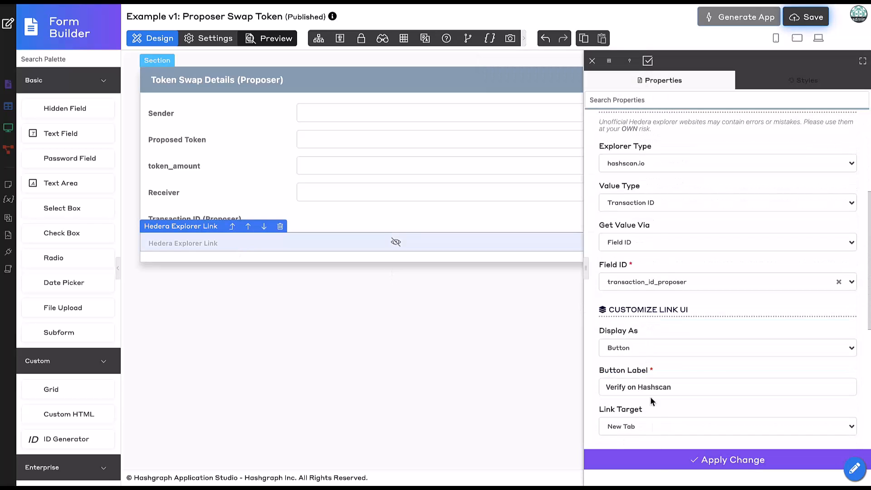
left_click(659, 460)
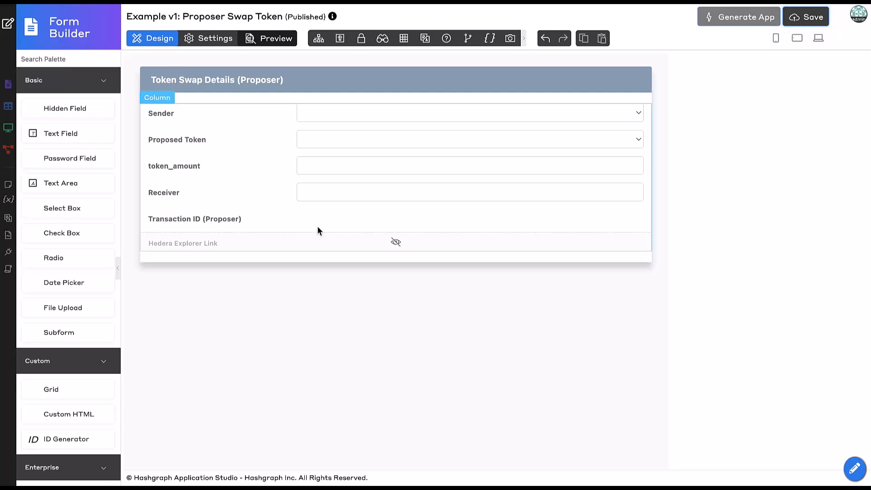
- Save the Proposer Swap Token form and generate a CRUD from it, closing the generator when done
left_click(798, 21)
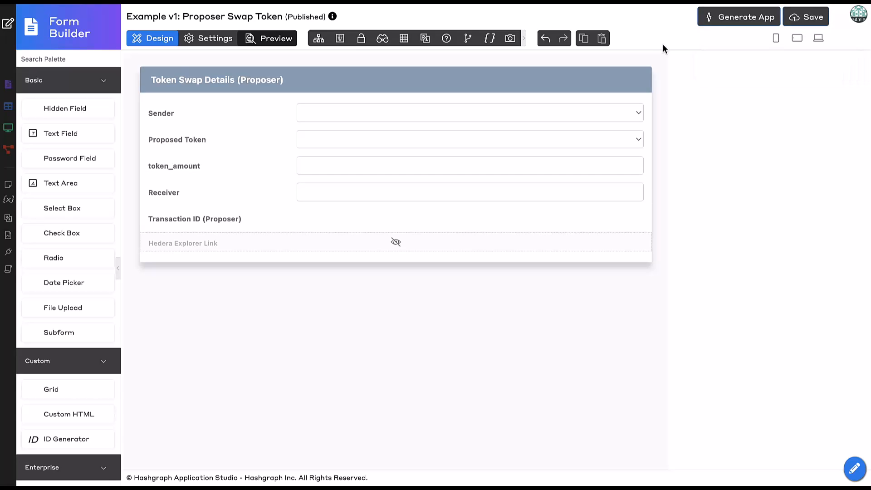
left_click(722, 24)
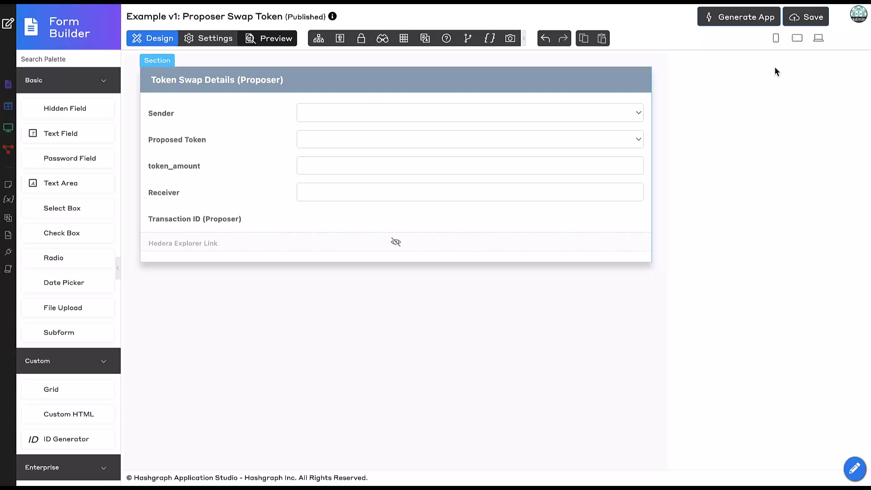
left_click(722, 22)
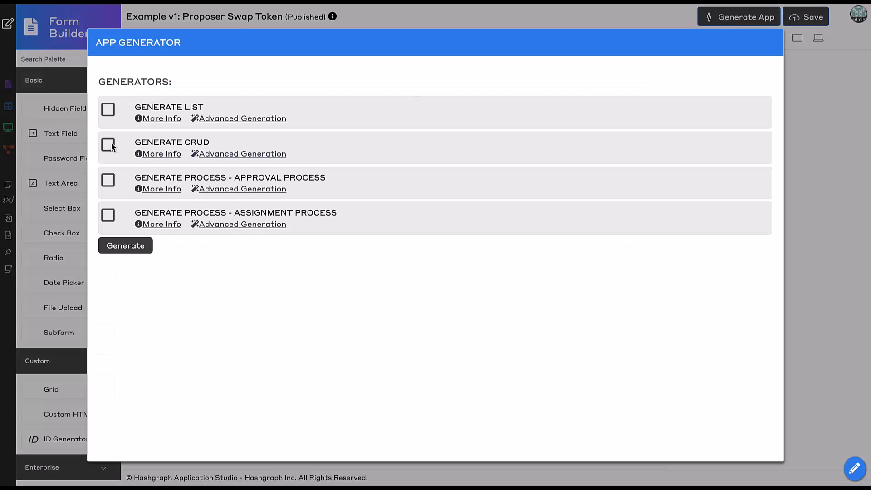
left_click(132, 249)
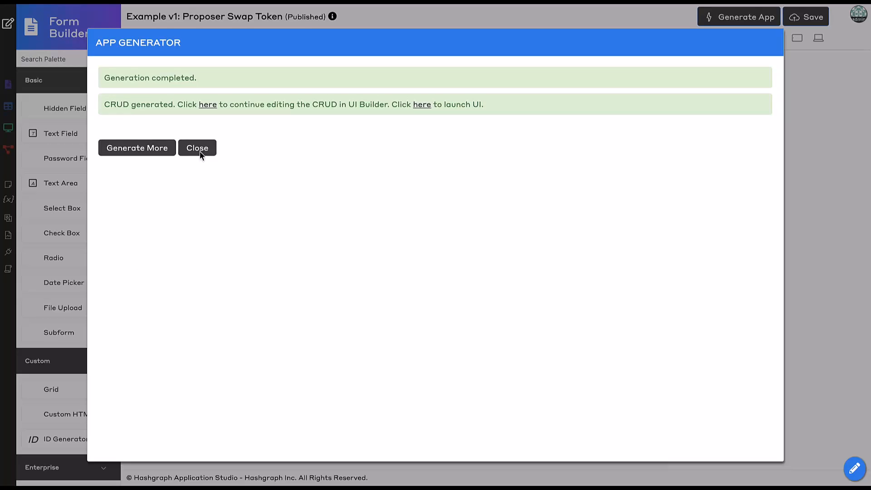
left_click(199, 150)
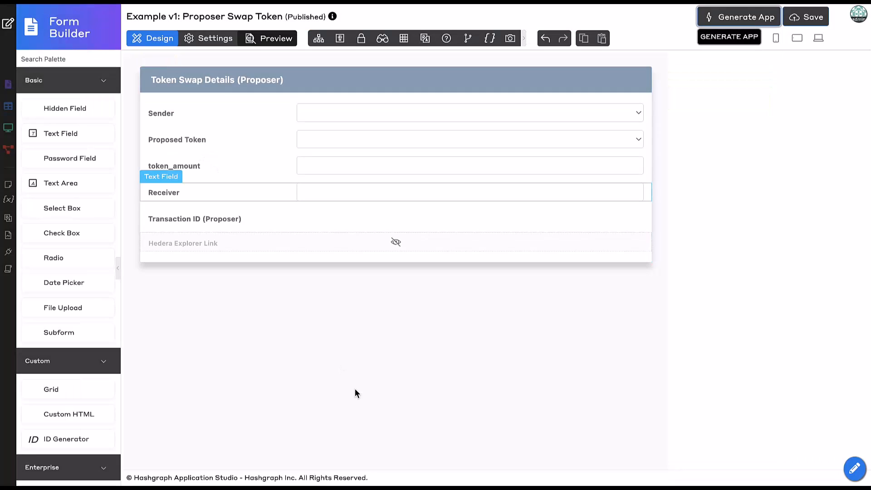
- From the app overview, start a new form with ID receiverSwapToken, name "Receiver Swap Token" and table name swap_history
left_click(7, 26)
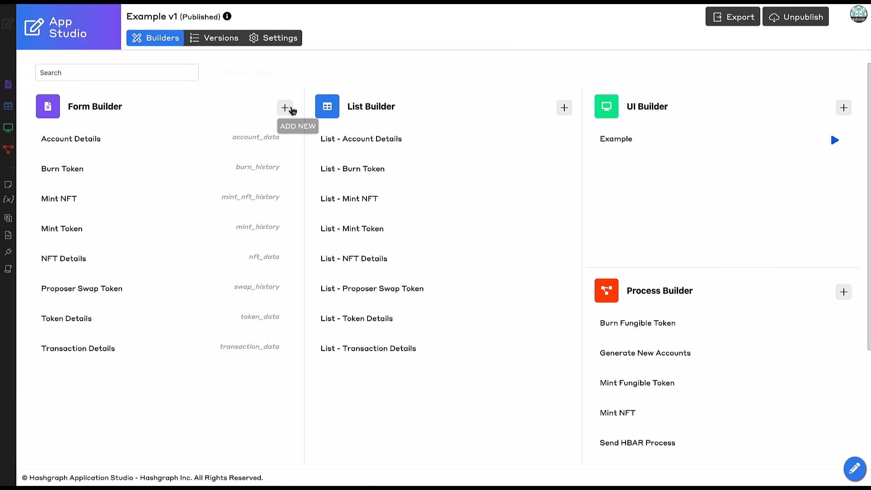
left_click(285, 107)
left_click(277, 101)
type("receiv")
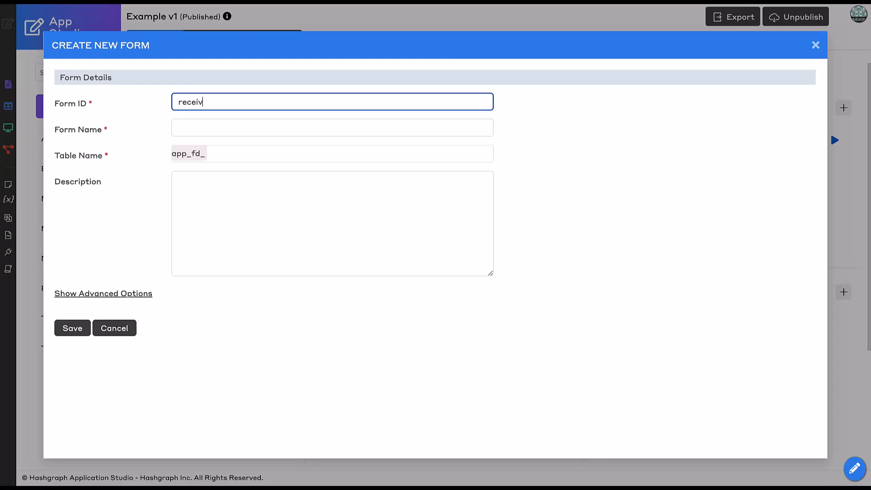
type("erSwapToken")
key("Tab")
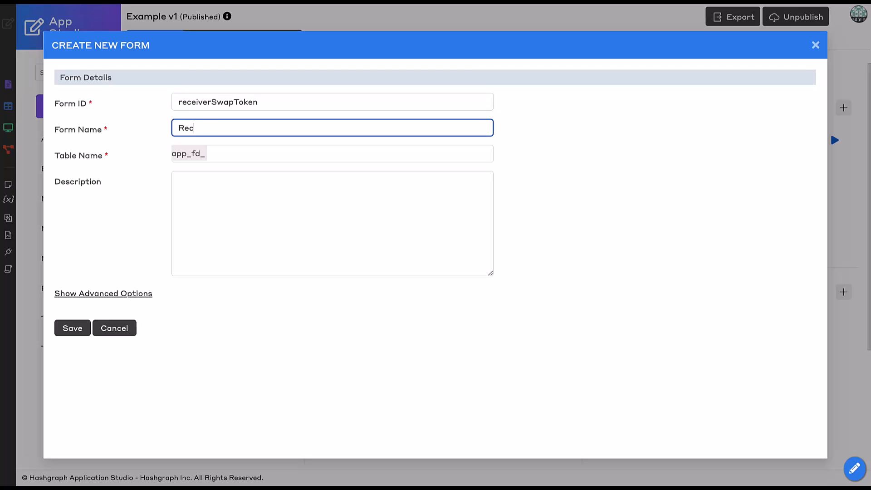
type("Receiver Swap Token")
left_click(259, 157)
type("swap")
left_click(259, 173)
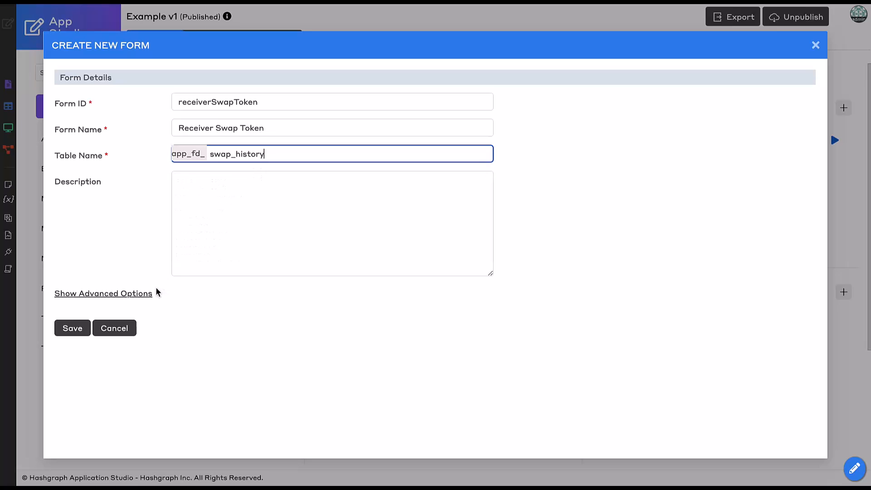
- Duplicate the settings and elements from the Proposer Swap Token form and save the new form
left_click(149, 294)
left_click(311, 370)
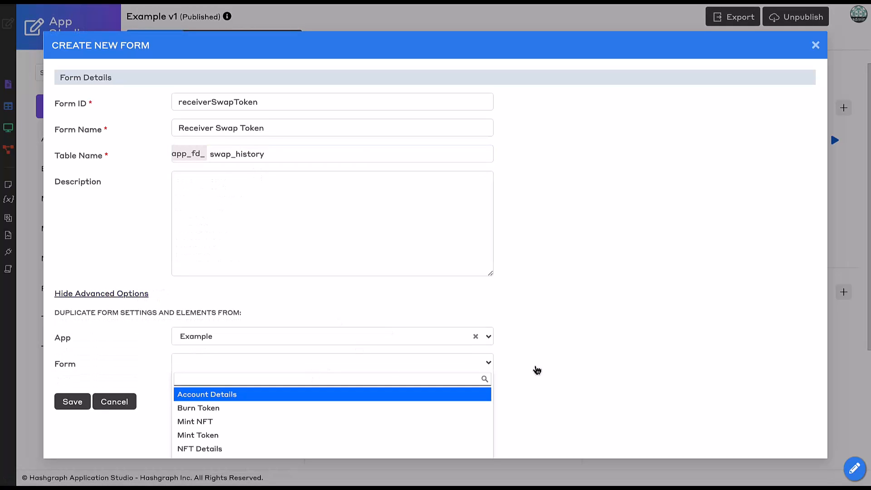
scroll(558, 375, "down", 1)
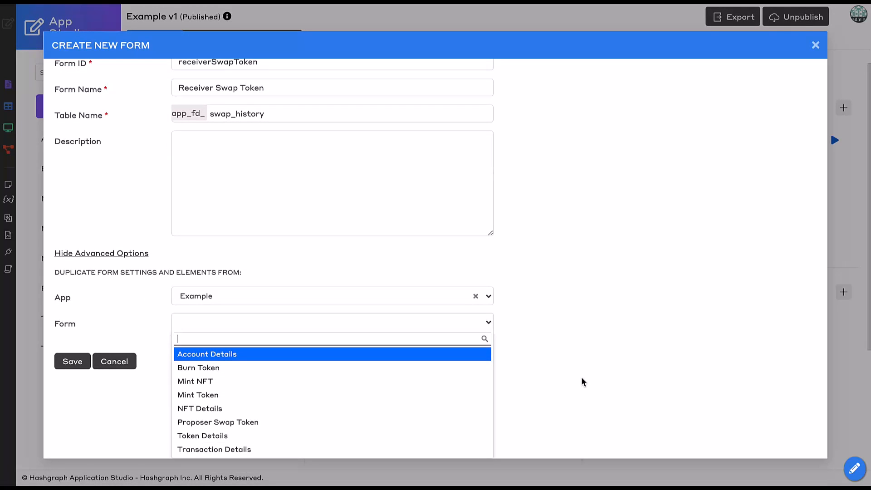
left_click(265, 424)
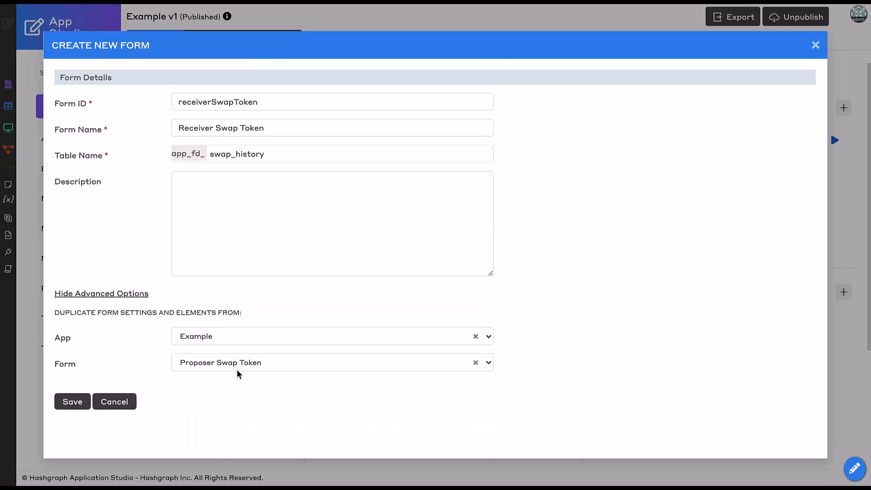
left_click(66, 404)
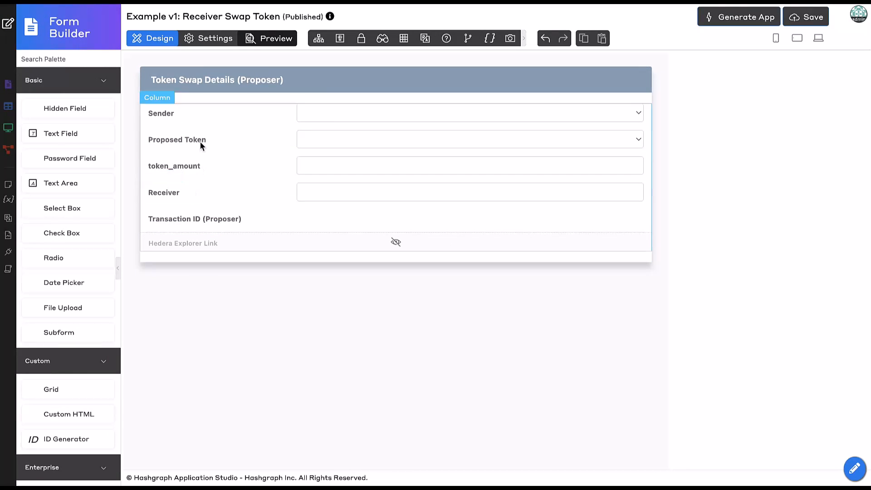
- Swap the Receiver and Sender fields so Receiver comes first and Sender sits below token_amount
left_click(195, 192)
left_click_drag(195, 192, 197, 109)
left_click_drag(203, 145, 211, 182)
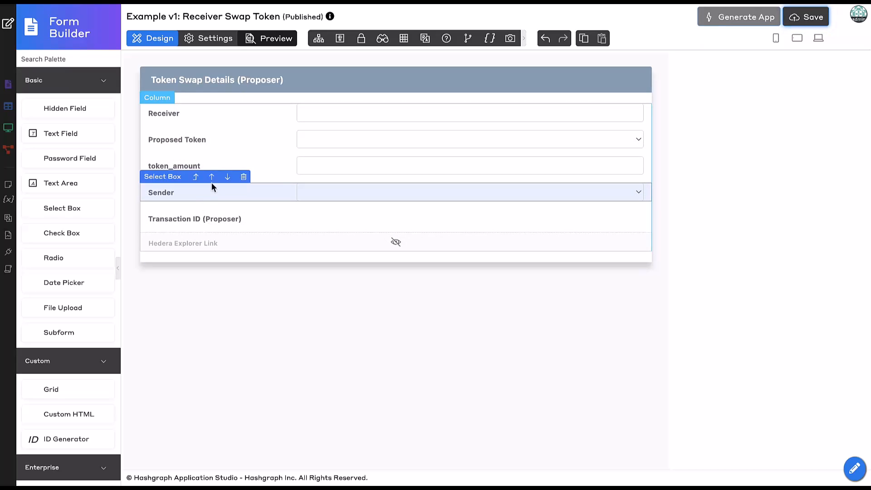
- Make the Receiver field readonly and displayed as a label when readonly, and apply the change
left_click(218, 115)
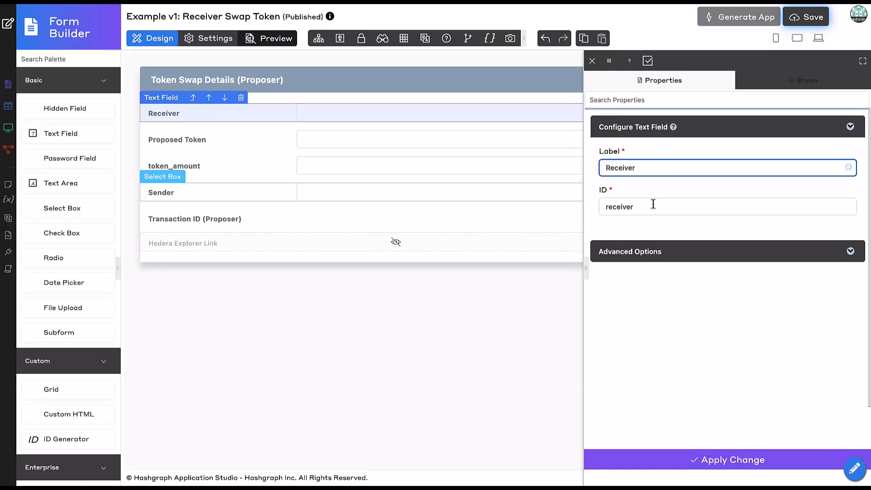
left_click(649, 254)
scroll(688, 318, "down", 1)
scroll(690, 329, "down", 5)
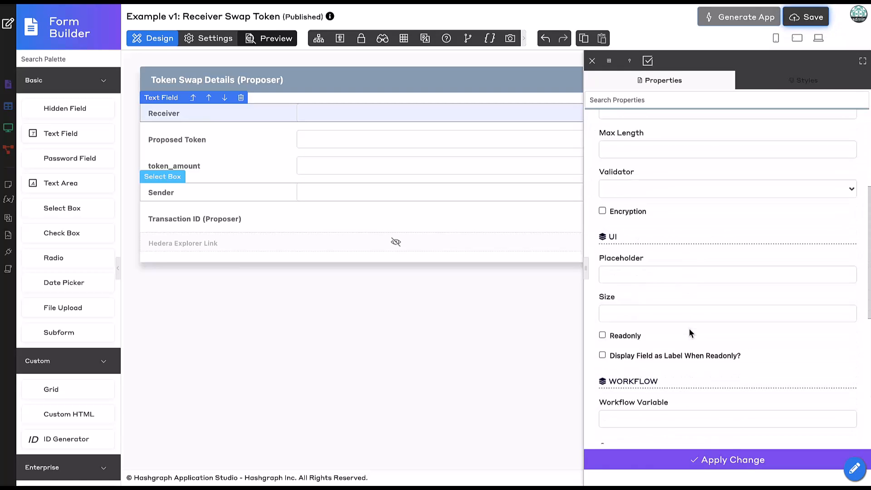
left_click(624, 282)
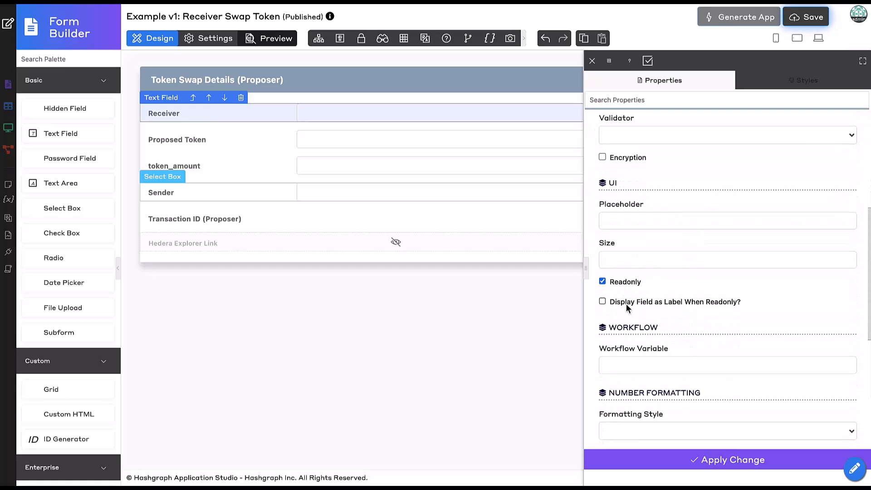
left_click(645, 466)
- Make the Sender select box readonly and displayed as a label when readonly, and apply the change
left_click(225, 192)
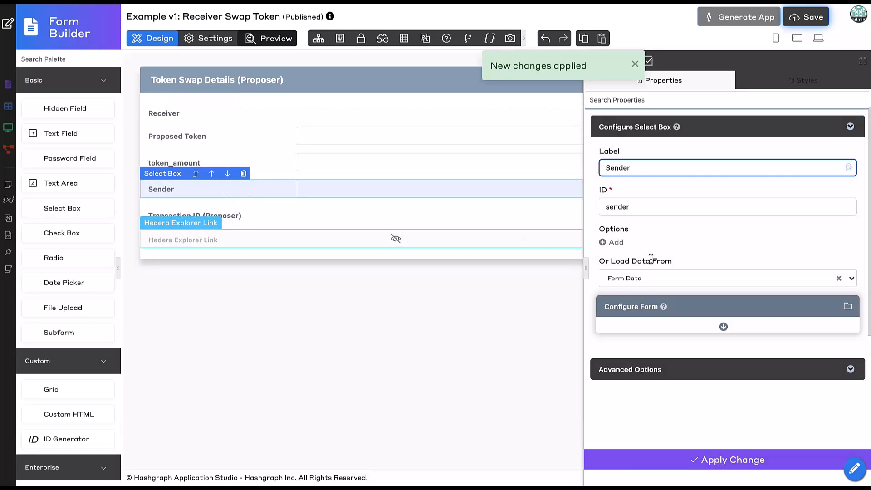
left_click(649, 369)
scroll(657, 371, "down", 2)
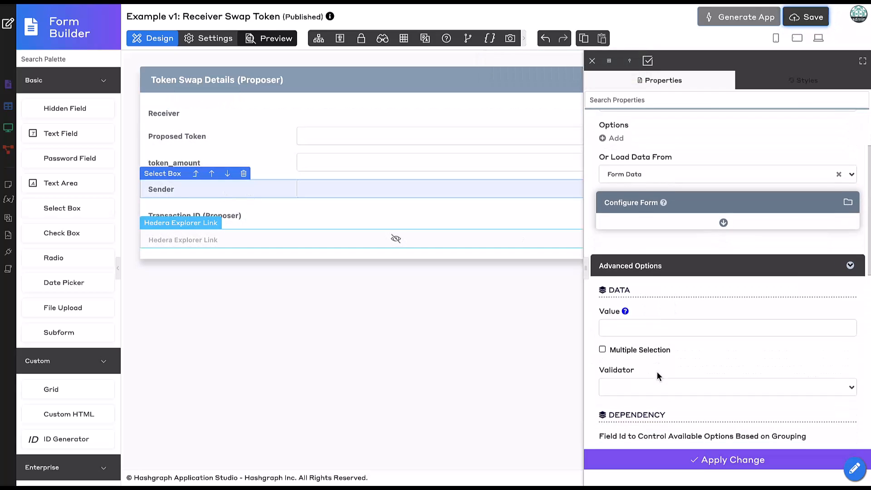
scroll(657, 372, "down", 6)
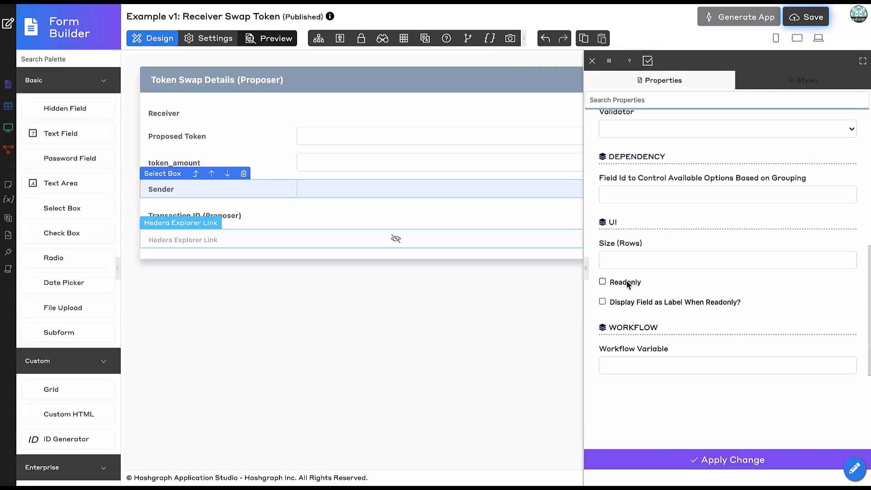
left_click(648, 459)
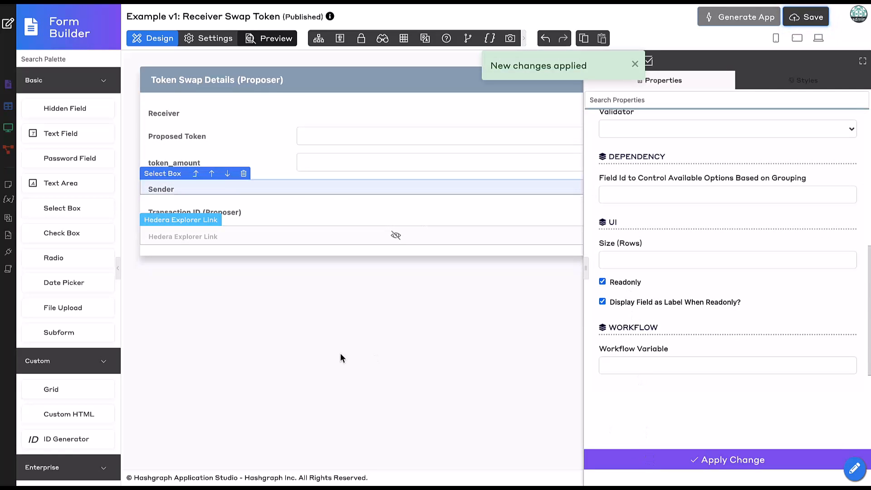
- Relabel the form section "Token Swap Details (Receiver)" and apply the change
left_click(314, 80)
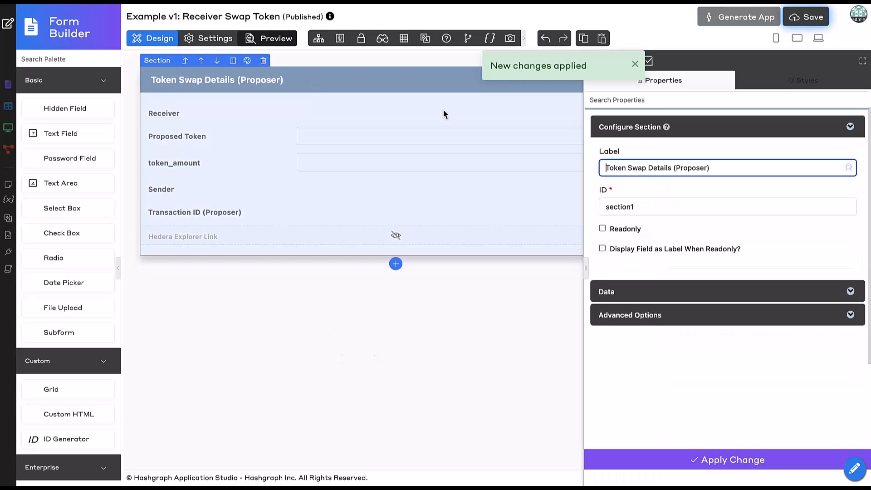
double_click(691, 169)
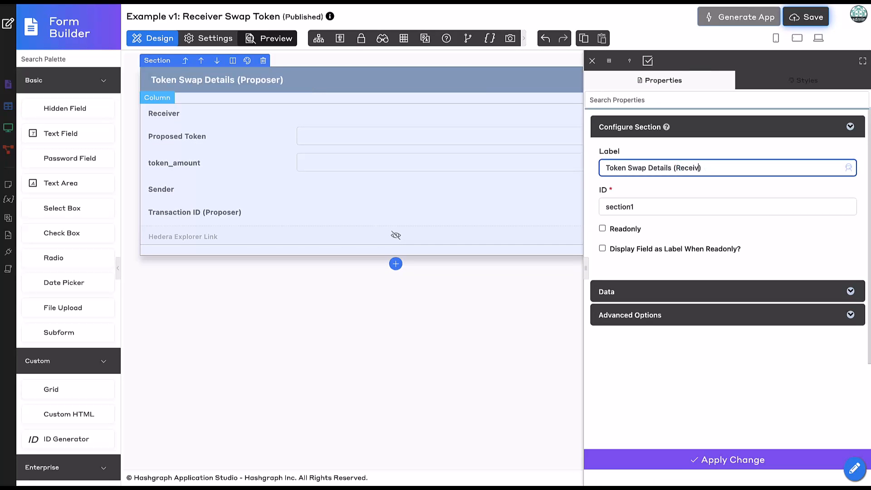
left_click(687, 462)
- Relabel the Proposed Token select box "Proposed Token (Receiver)" and set its ID to proposed_token_receiver
left_click(238, 137)
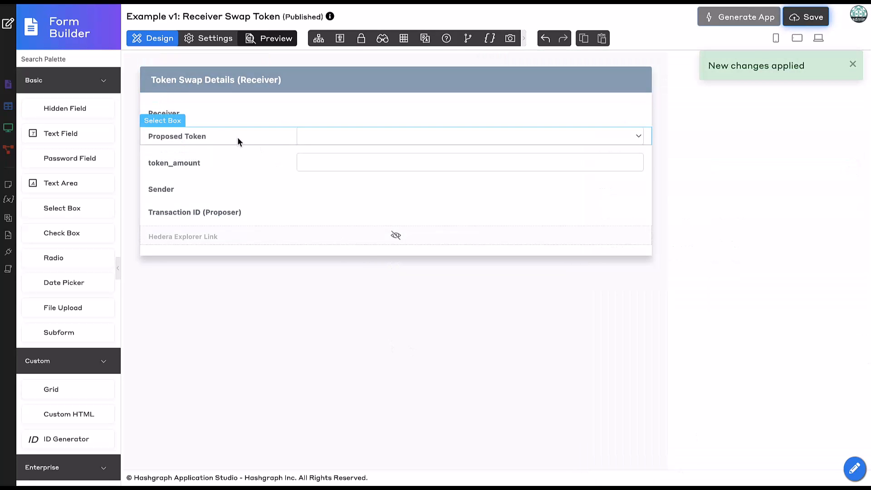
type("()")
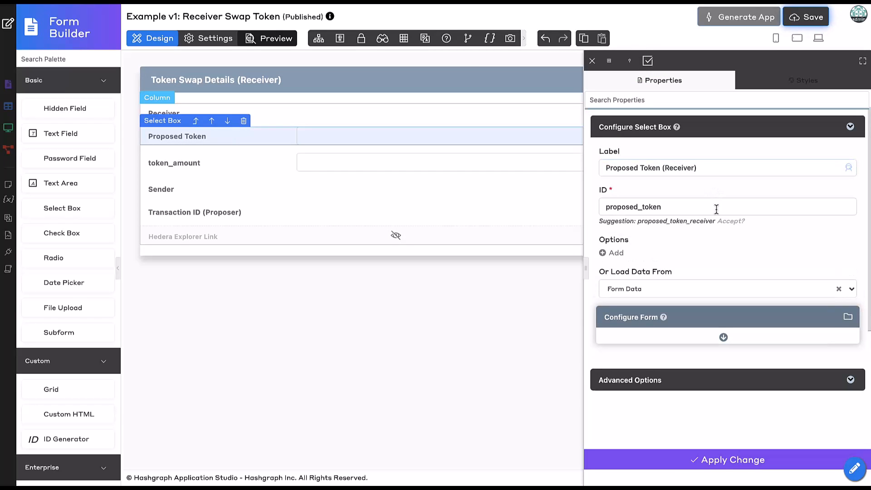
left_click(728, 222)
- Make the receiver field control the Proposed Token select box's available options based on grouping, and apply the changes
left_click(724, 327)
scroll(723, 330, "down", 10)
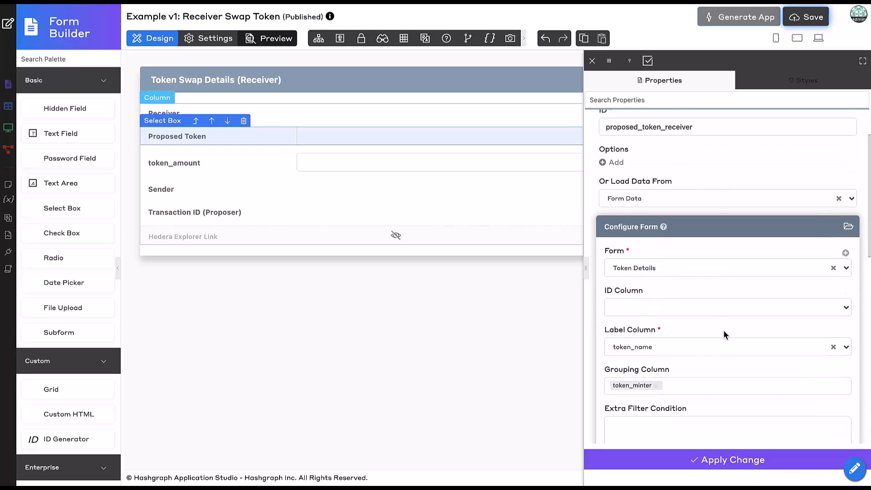
scroll(723, 334, "down", 4)
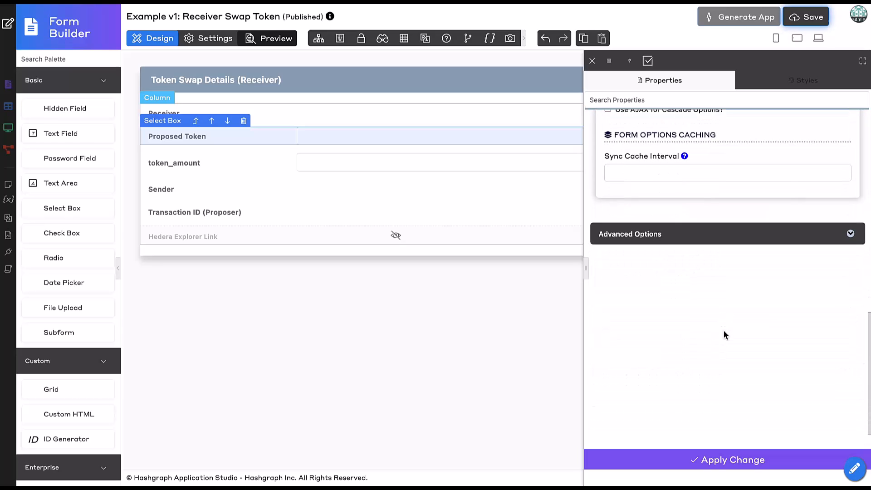
left_click(653, 233)
scroll(666, 380, "down", 1)
scroll(666, 380, "down", 1)
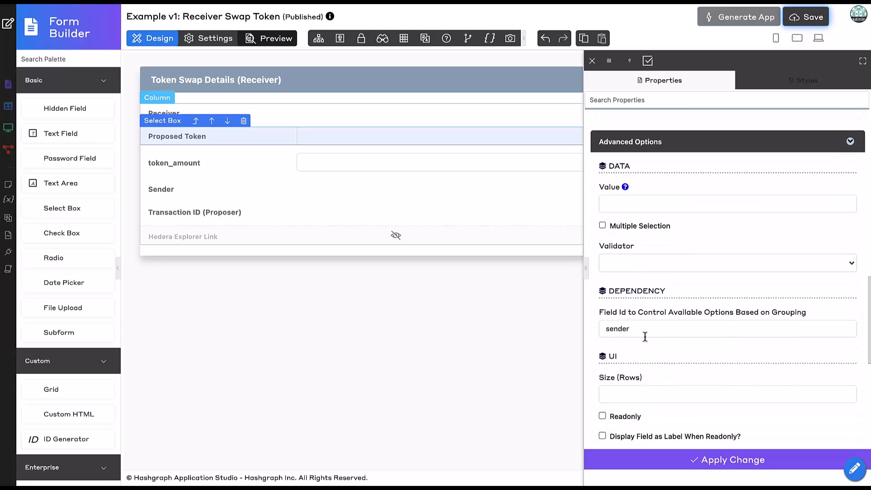
left_click(645, 332)
double_click(645, 333)
type("re")
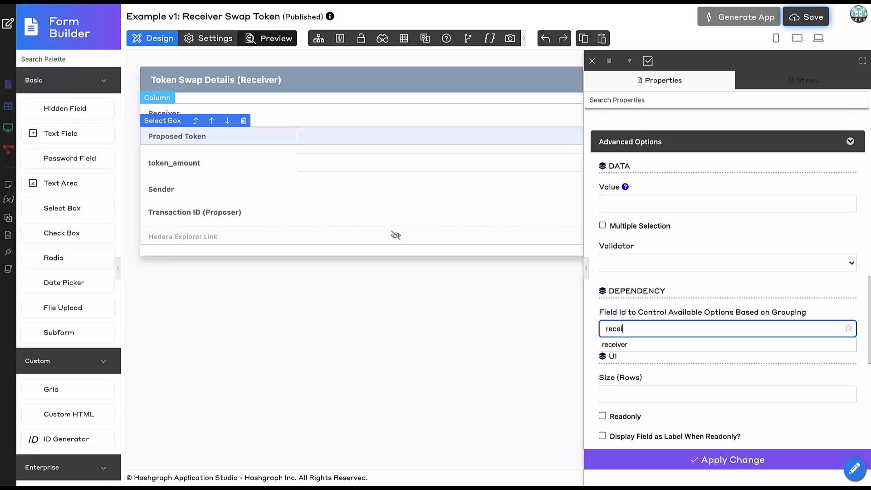
type("cei")
left_click(597, 346)
left_click(664, 459)
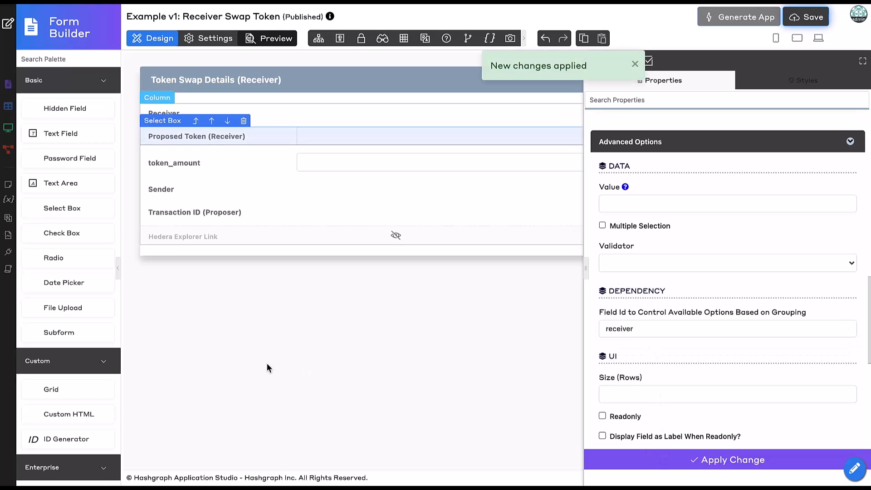
- Relabel the token_amount text field "Token Amount (Receiver)", set its ID to token_amount_receiver, and apply the change
left_click(227, 168)
left_click(680, 168)
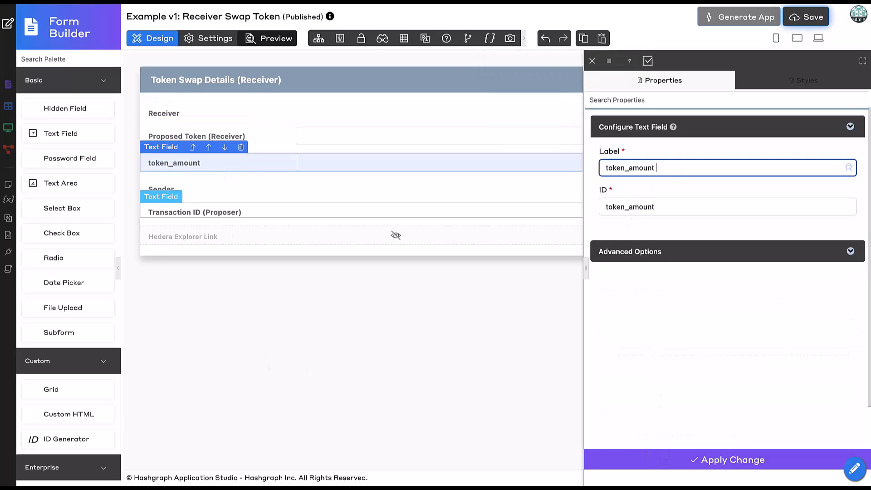
key("ctrl+a")
type("Token")
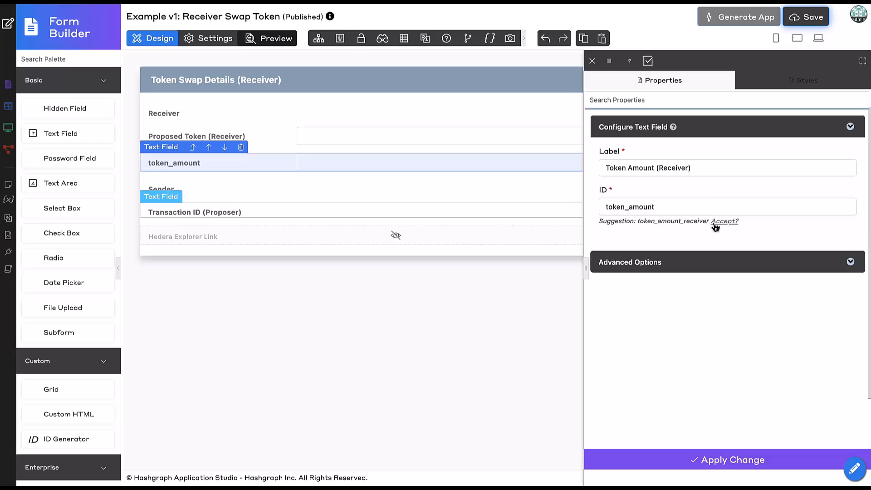
left_click(714, 226)
left_click(688, 459)
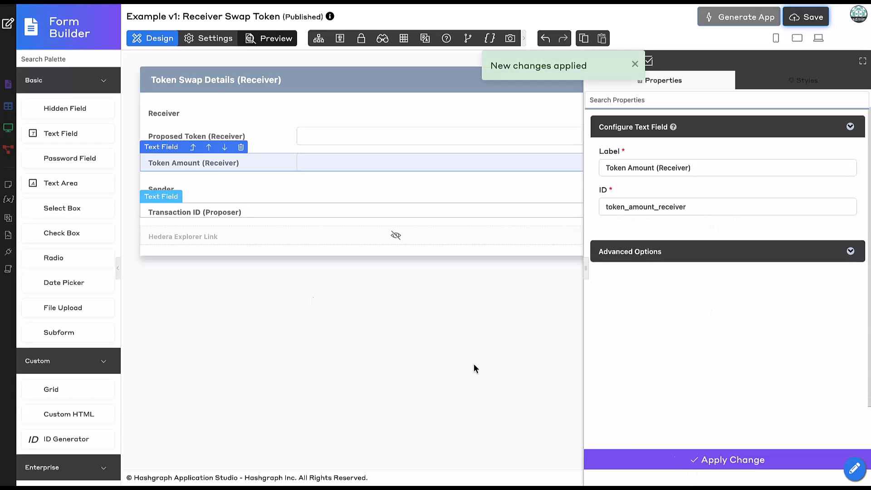
left_click(231, 278)
- Relabel the transaction ID text field "Transaction ID (Receiver)", set its ID to transaction_id_receiver, and apply the change
left_click(238, 211)
double_click(680, 168)
type("R")
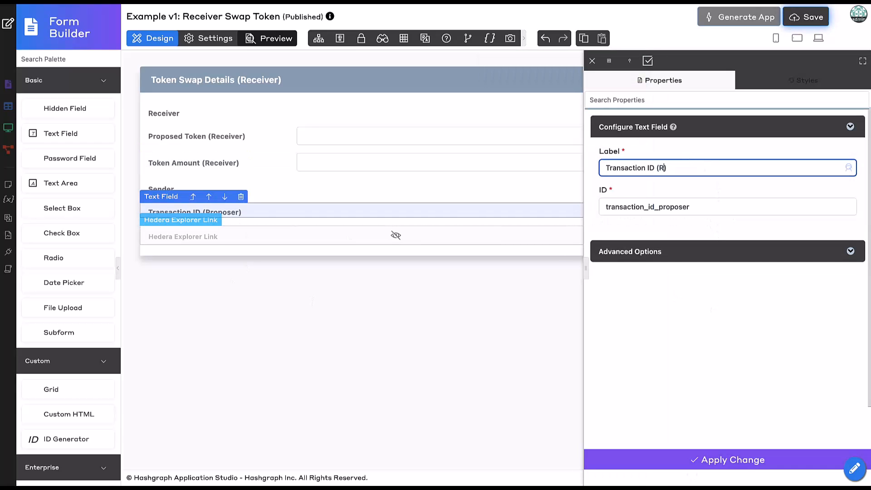
type("eceiver)")
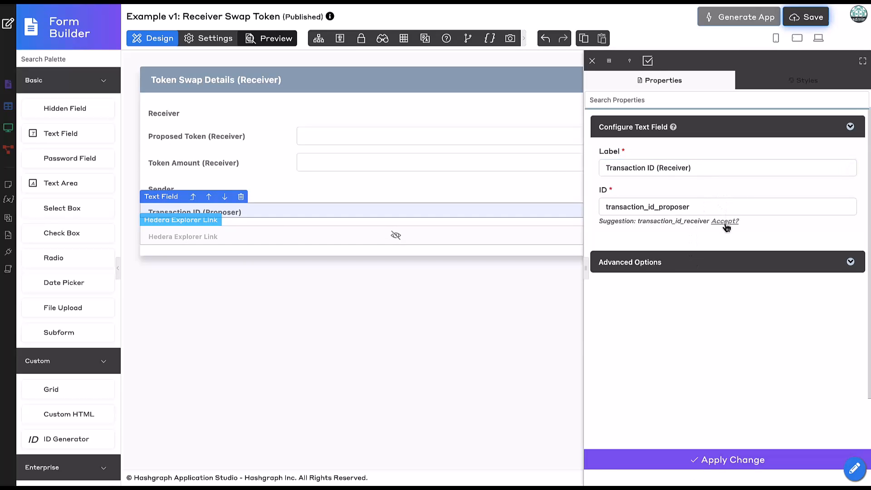
left_click(723, 222)
left_click(603, 465)
- Make the Hedera Explorer Link get its value from the transaction_id_receiver field and apply the change
left_click(279, 234)
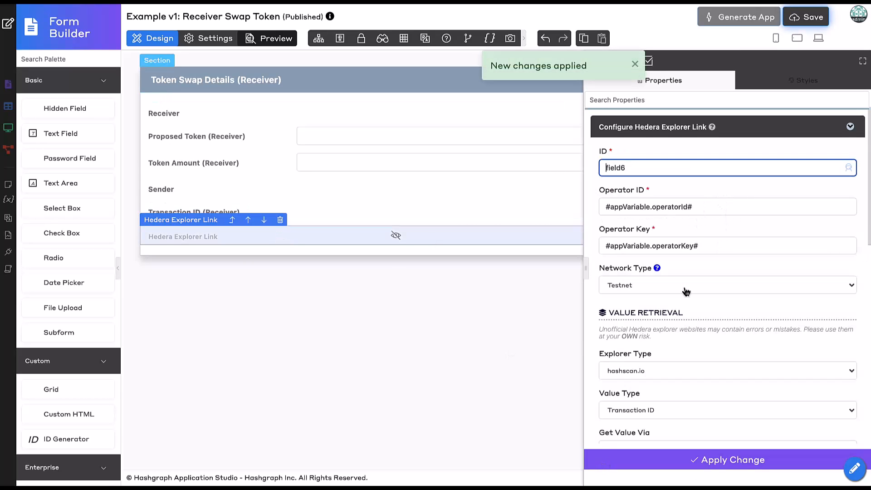
scroll(688, 293, "down", 3)
scroll(690, 295, "down", 3)
left_click(660, 236)
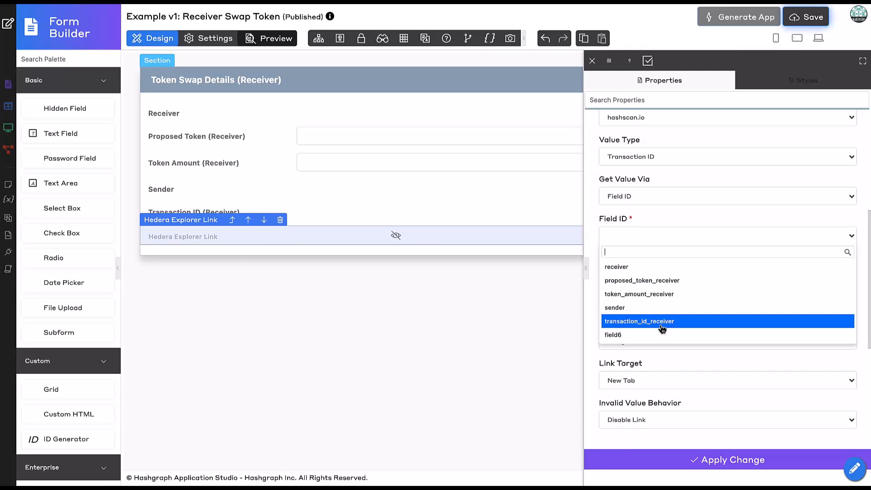
left_click(663, 321)
left_click(637, 461)
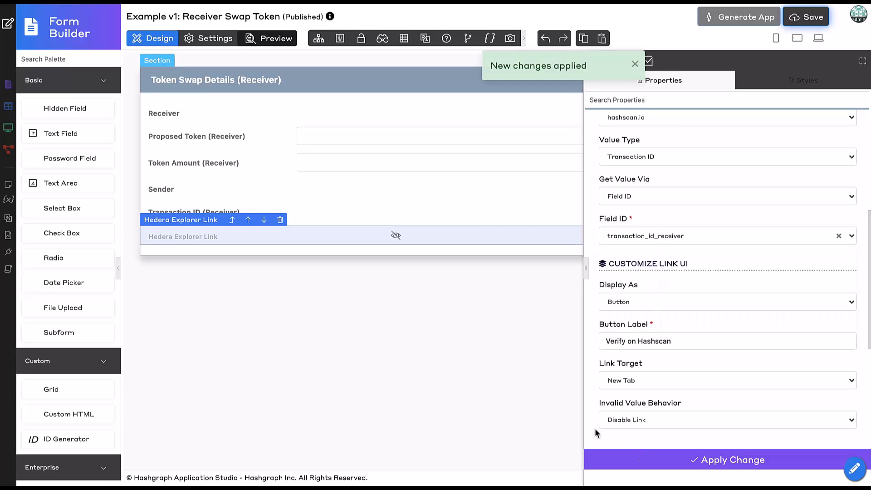
left_click(396, 347)
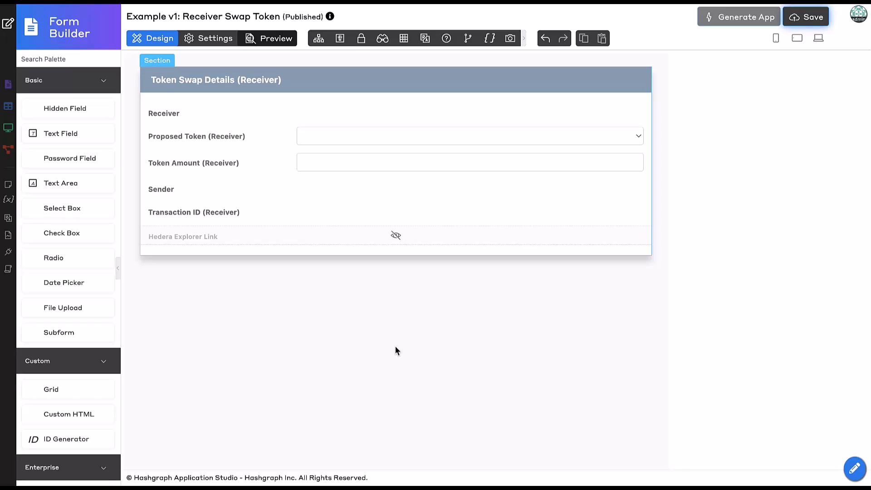
- Save the Receiver Swap Token form and generate a CRUD for it
left_click(810, 16)
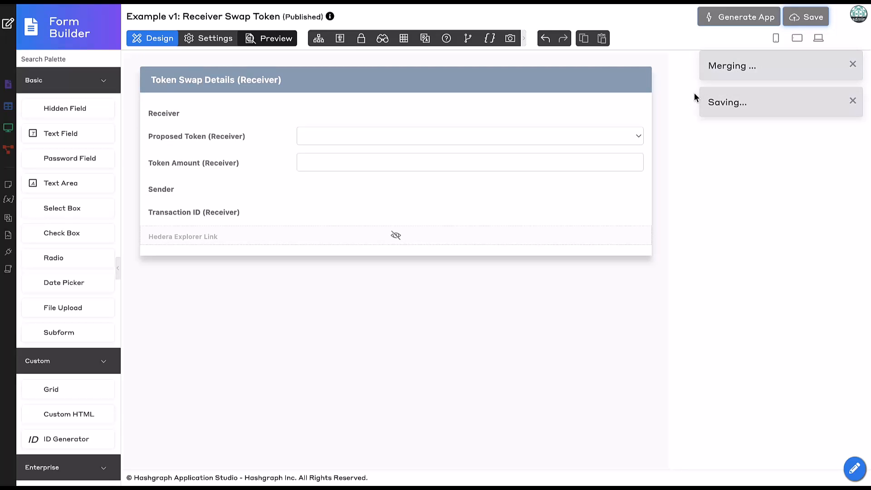
left_click(726, 21)
left_click(109, 146)
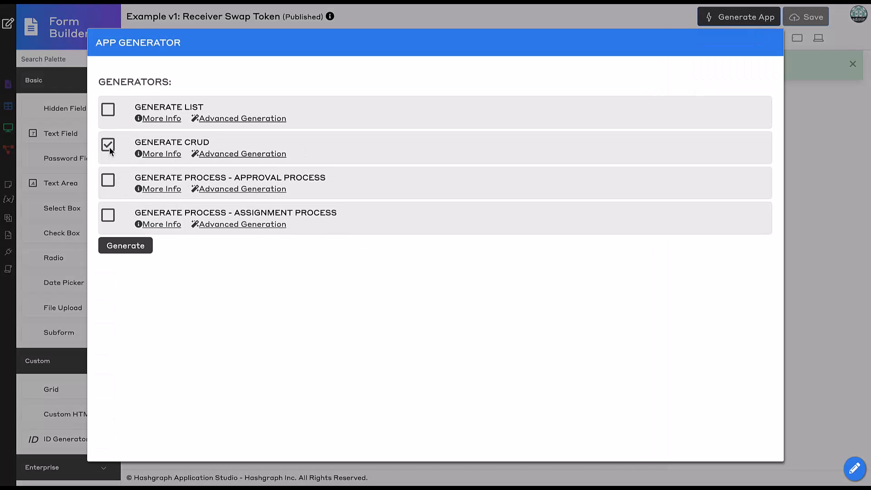
left_click(143, 247)
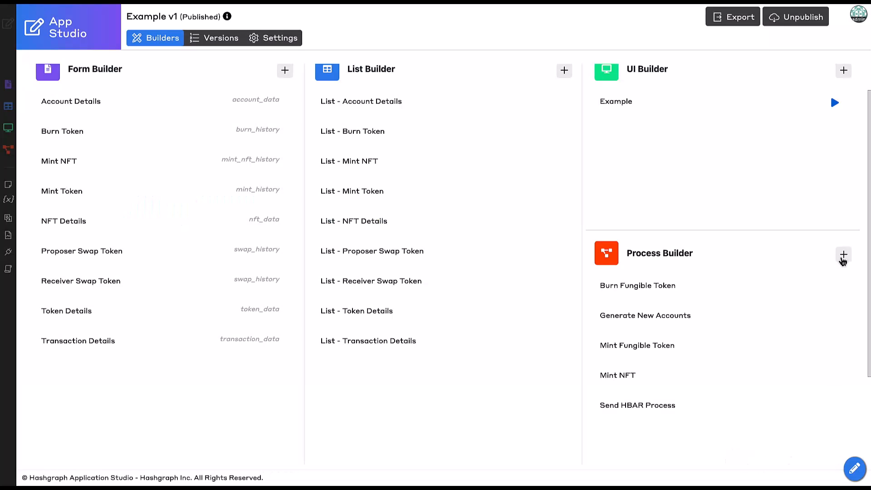
- Open the Process Builder and clone the Send HBAR Process
left_click(843, 255)
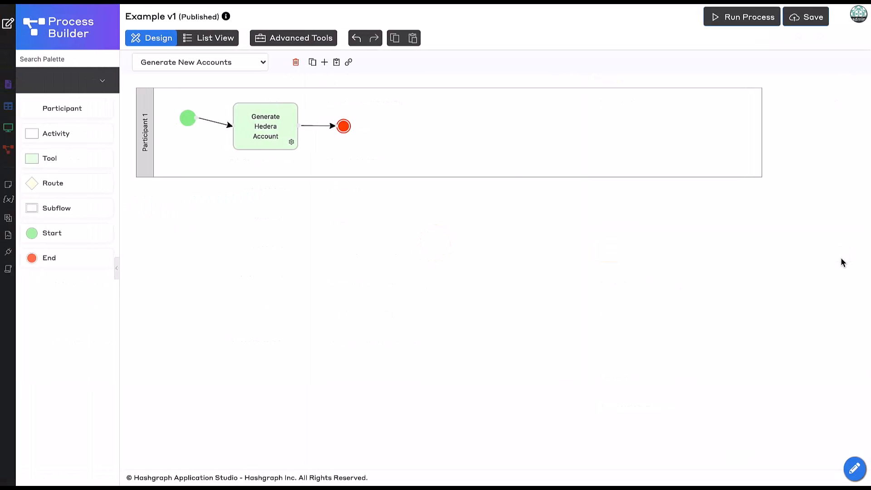
left_click(257, 67)
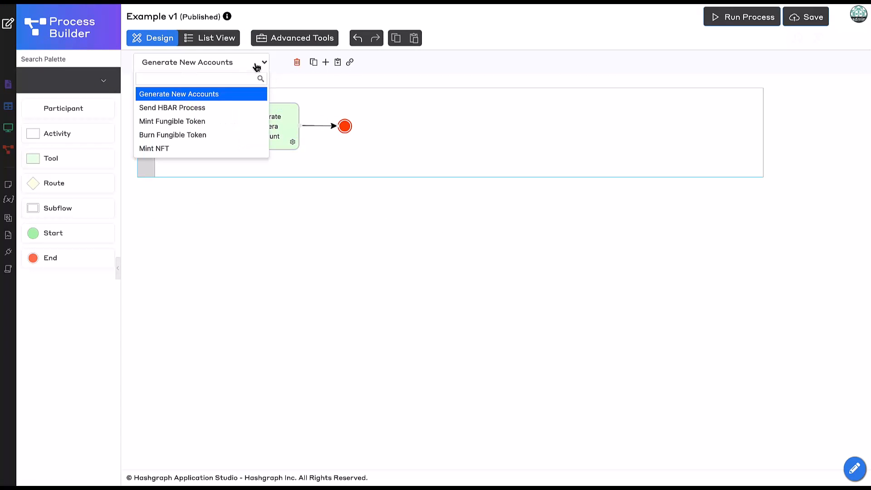
left_click(240, 108)
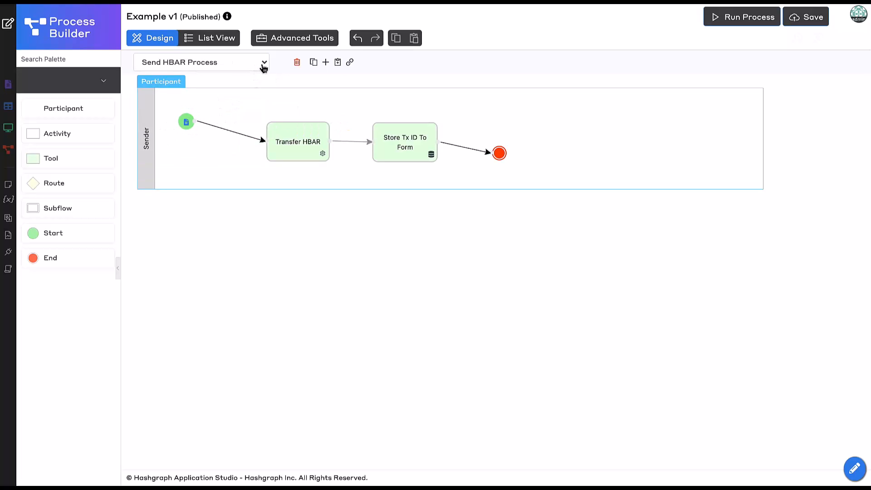
left_click(313, 64)
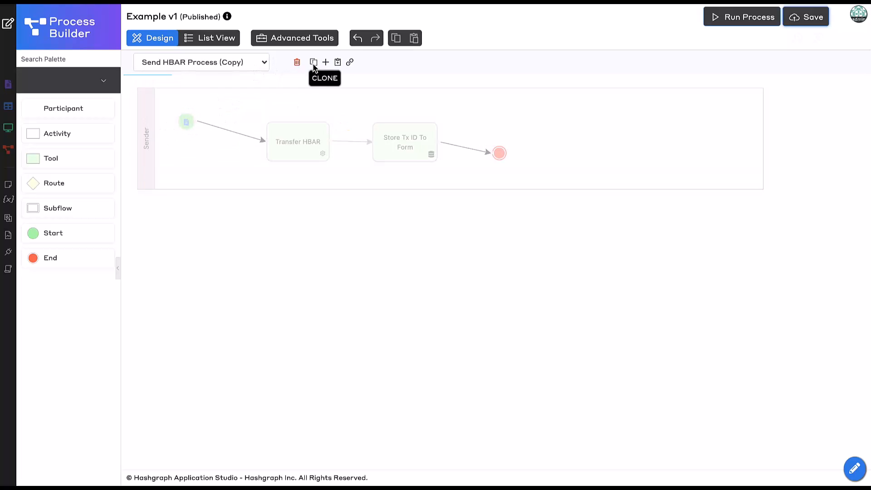
left_click(217, 67)
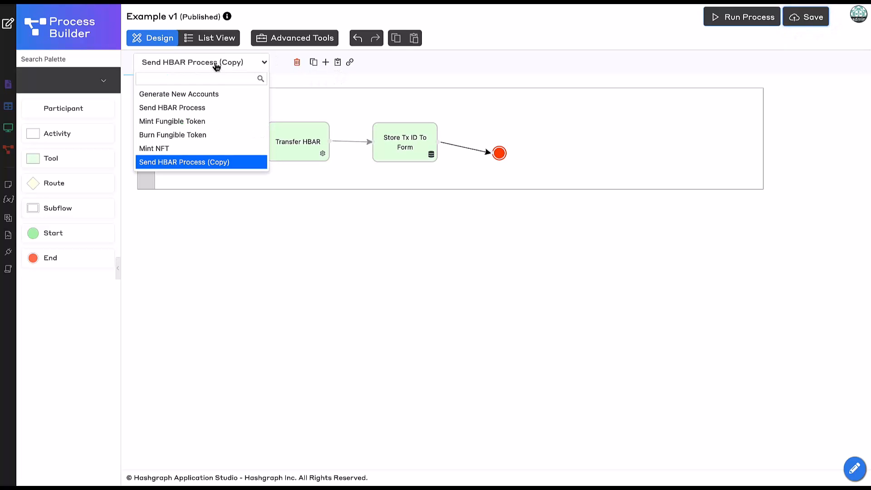
left_click(245, 66)
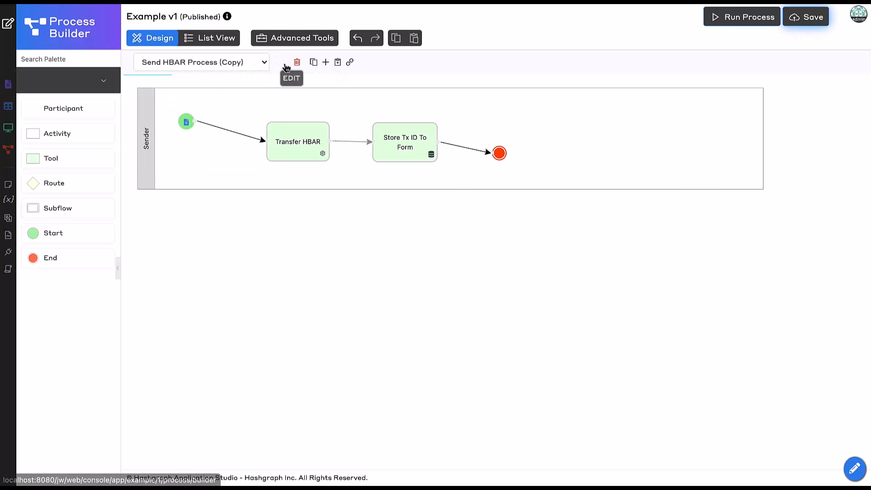
left_click(287, 63)
left_click(385, 211)
- Delete the Store Tx ID To Form tool from the cloned process and shift Transfer HBAR closer to the End node
left_click(405, 139)
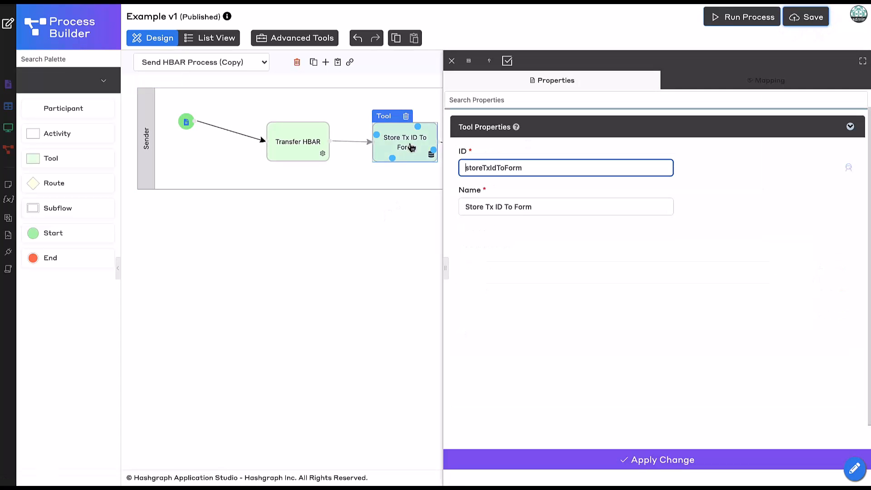
left_click(406, 116)
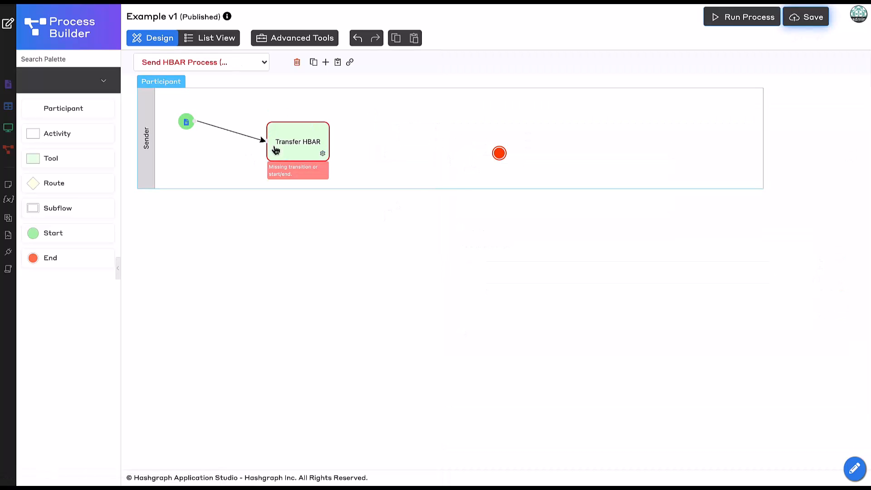
left_click_drag(295, 136, 423, 136)
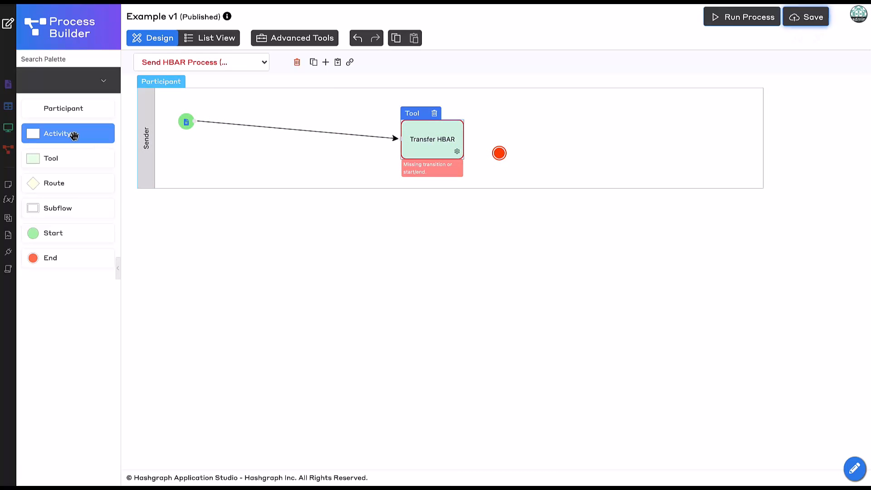
- Add a second participant lane below Sender and place a new activity in it
left_click_drag(72, 113, 230, 272)
left_click_drag(204, 209, 203, 204)
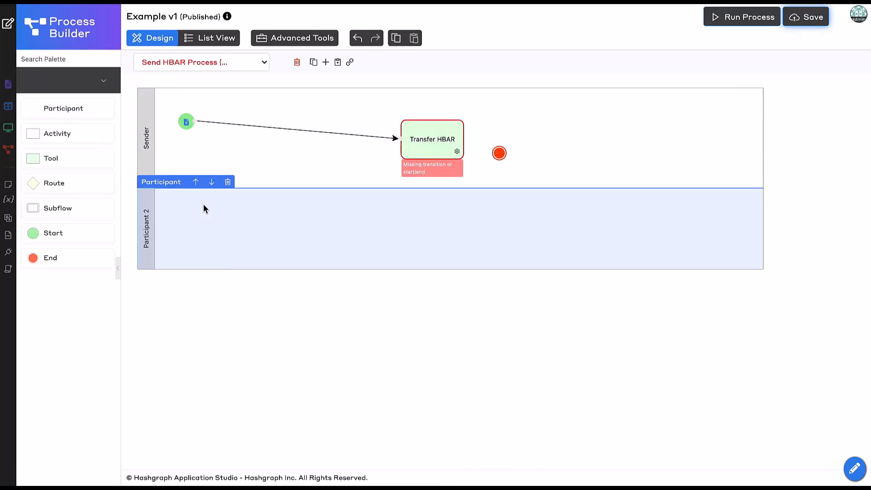
left_click_drag(81, 136, 223, 217)
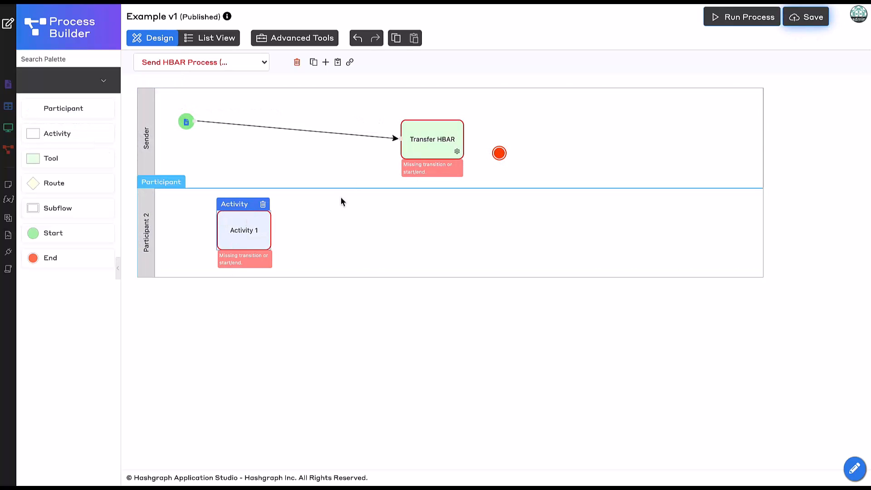
- Reroute the flow from Start through Activity 1 to Transfer HBAR in the Participant 2 lane, moving the End node farther along the Sender lane
left_click_drag(401, 139, 224, 240)
left_click(190, 157)
left_click(187, 123)
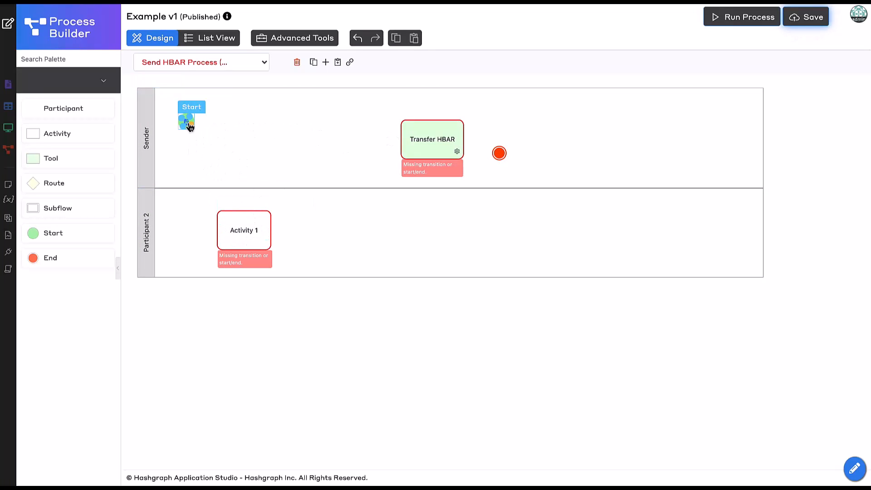
left_click_drag(183, 128, 376, 235)
left_click(279, 234)
left_click(270, 237)
left_click_drag(501, 152, 538, 140)
- Duplicate the Transfer HBAR tool and place the copy in the Sender lane
left_click(385, 226)
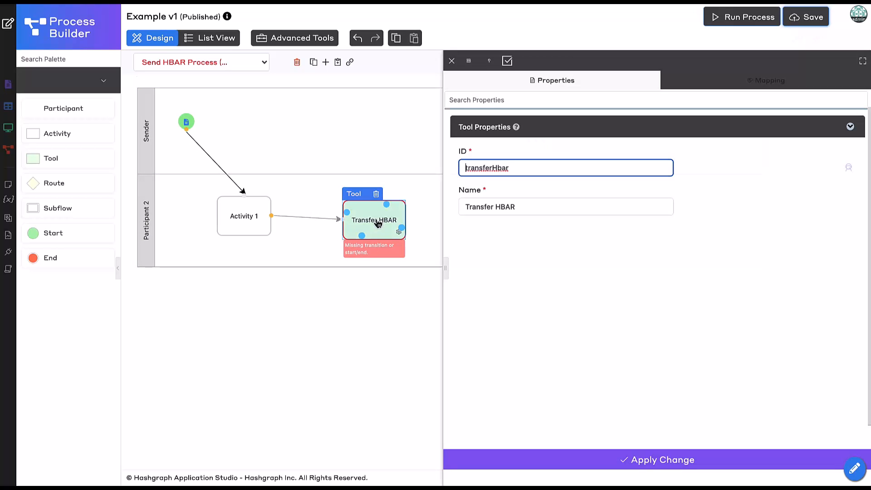
left_click(403, 40)
left_click(416, 40)
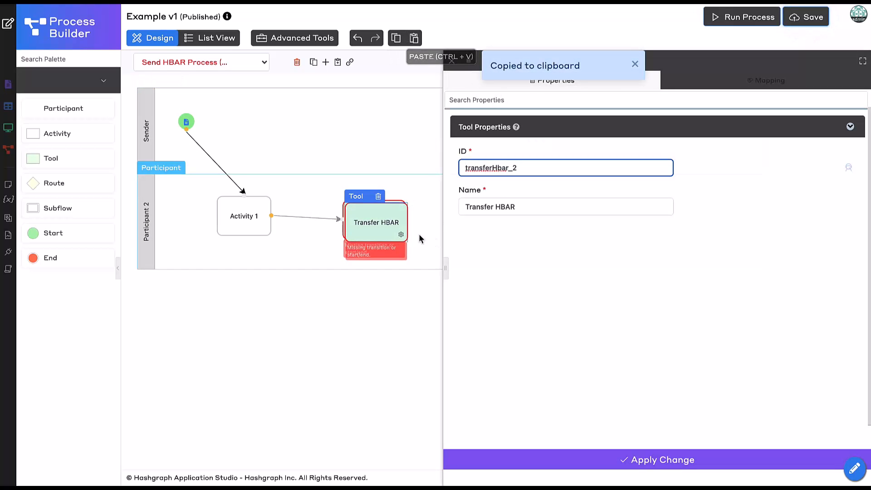
left_click_drag(369, 227, 410, 136)
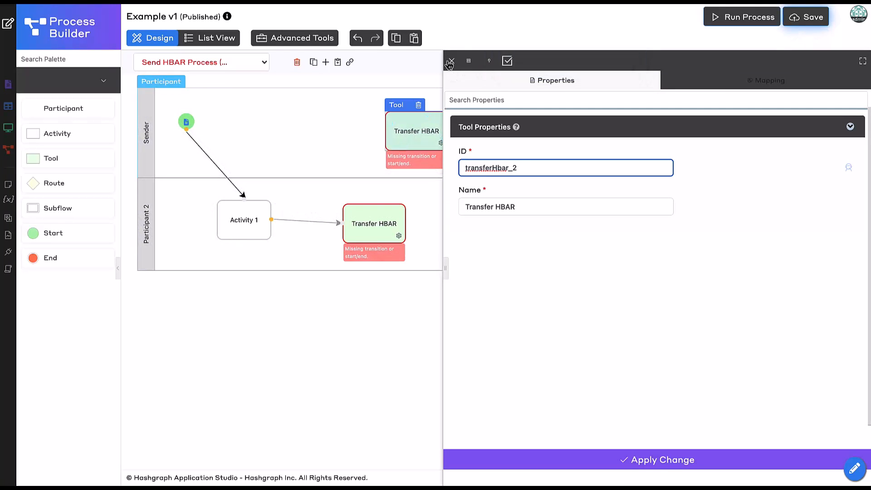
left_click(451, 61)
- Connect the Participant 2 Transfer HBAR tool to its Sender-lane copy and on to End, moving the copy closer to End
left_click_drag(392, 209, 406, 147)
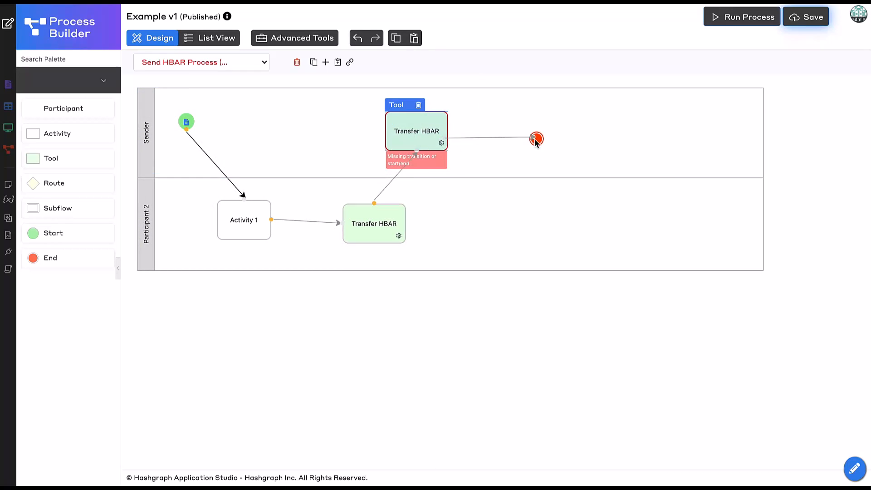
left_click_drag(536, 141, 535, 139)
mouse_move(422, 132)
left_mouse_down()
mouse_move(492, 126)
mouse_move(460, 129)
left_mouse_up()
- Set the cloned process's ID to swapTokens and its name to "Swap Tokens"
left_click(282, 64)
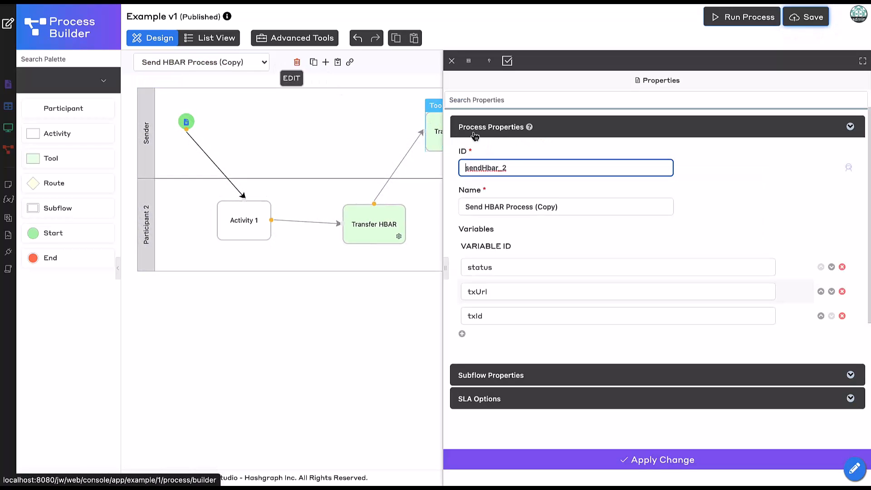
double_click(513, 167)
type("swa")
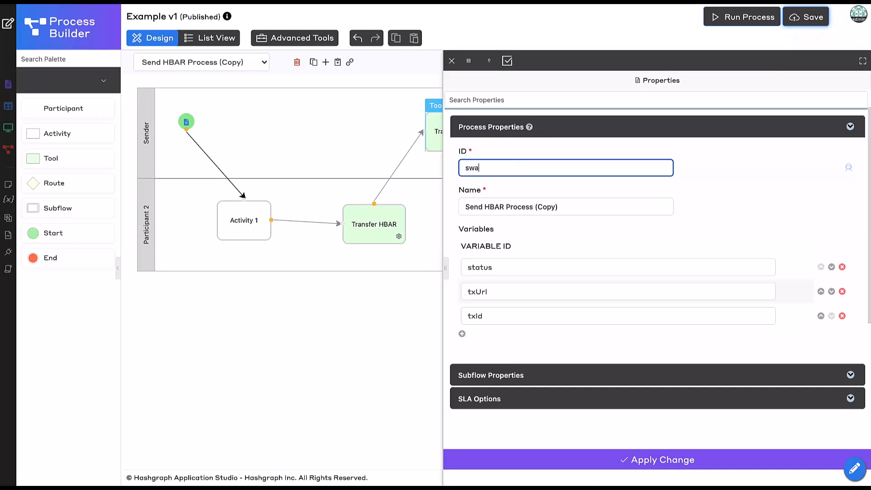
type("pTokens")
key("Tab")
type("Swap")
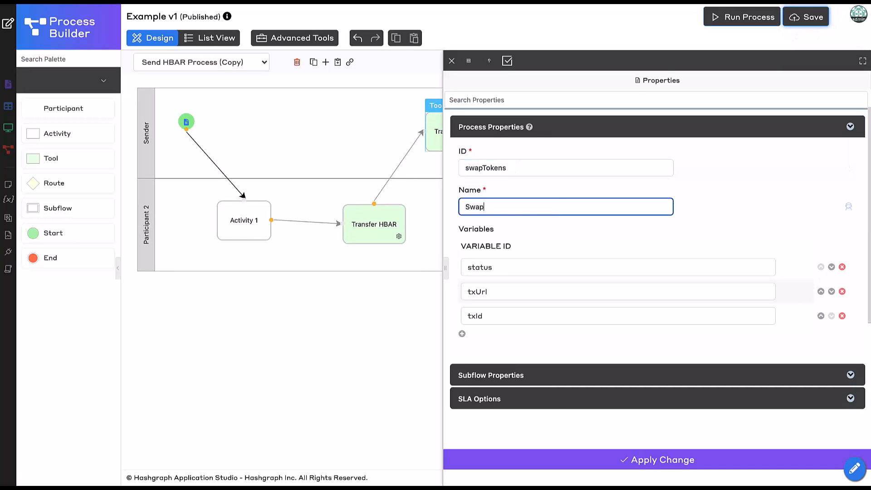
- Rework the process variables: rename txId to txIdProposer, remove txUrl, and add txIdReceiver
left_click(462, 333)
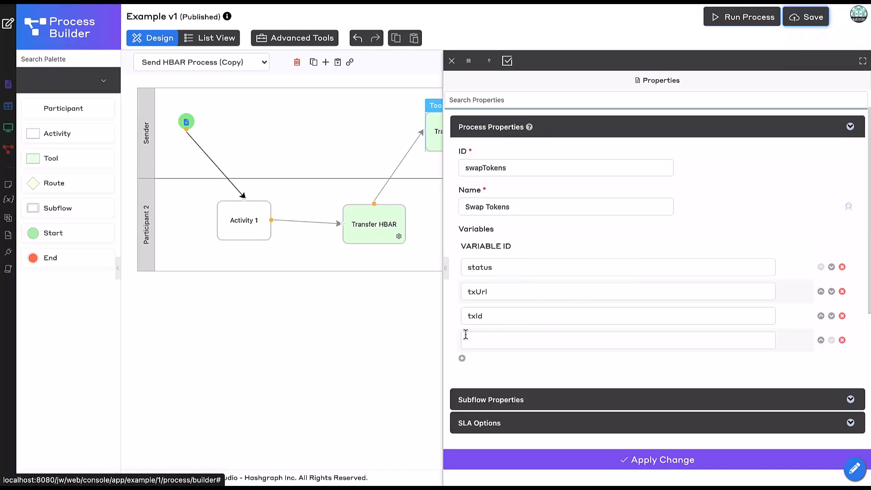
left_click(502, 317)
type("Proposer")
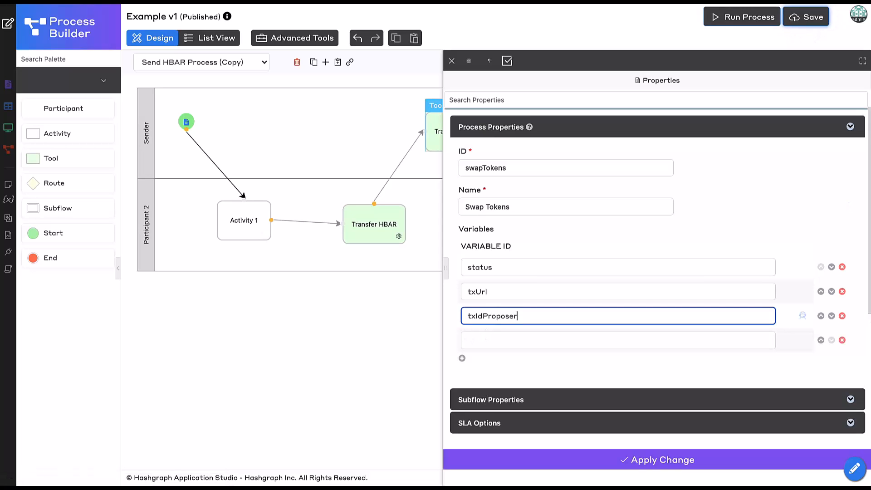
left_click(842, 291)
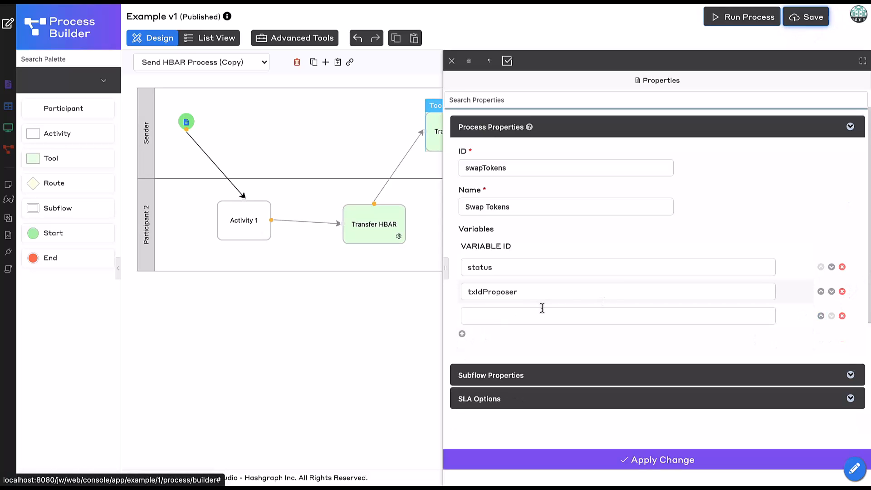
left_click(542, 308)
type("txIdReceiver")
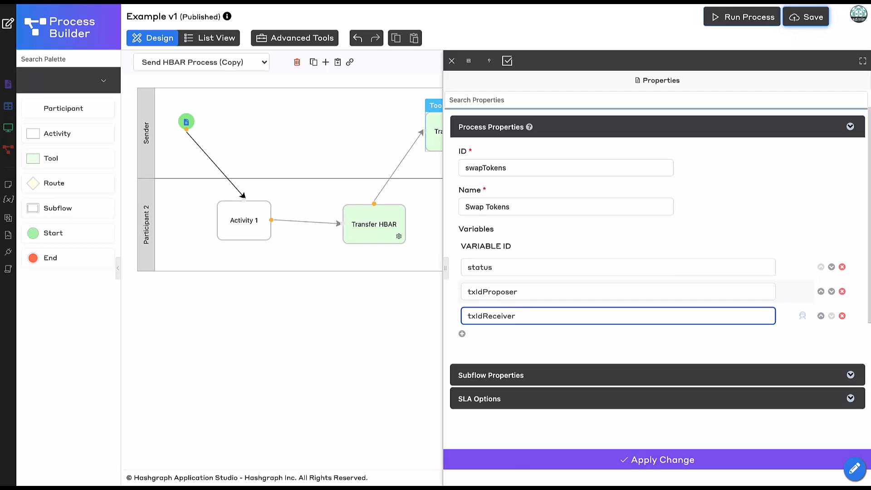
- Apply the process property changes and set the Sender participant's ID to proposer and its name to "Proposer"
left_click(512, 462)
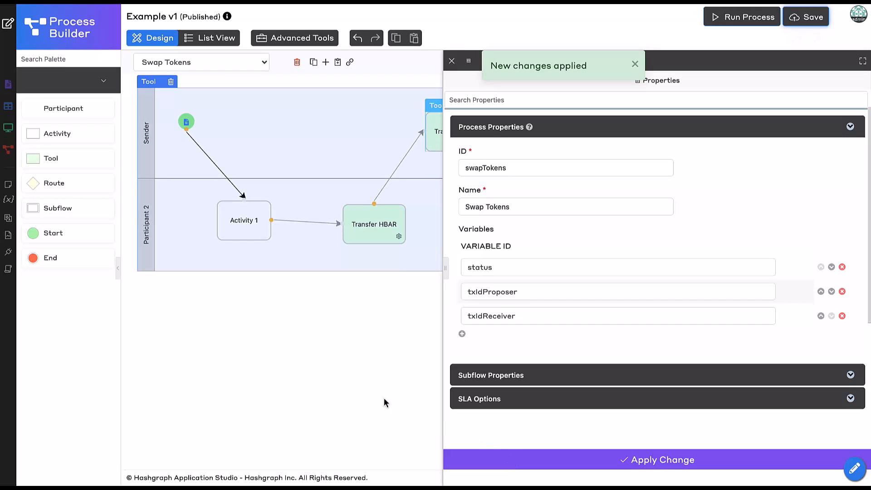
left_click(372, 388)
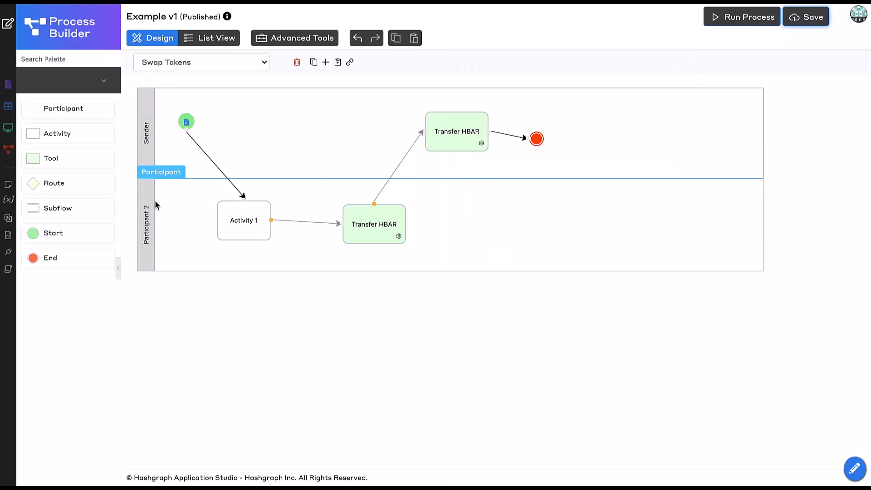
left_click(168, 107)
double_click(571, 170)
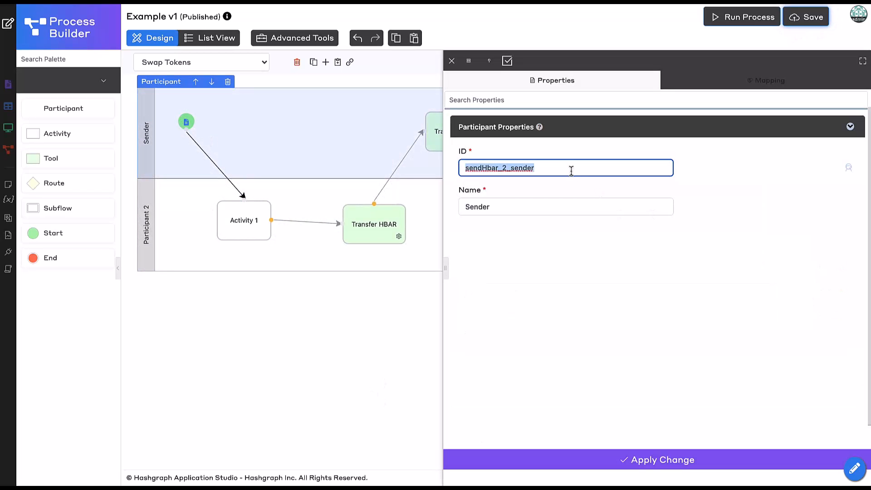
type("proposal")
key("Tab")
type("por")
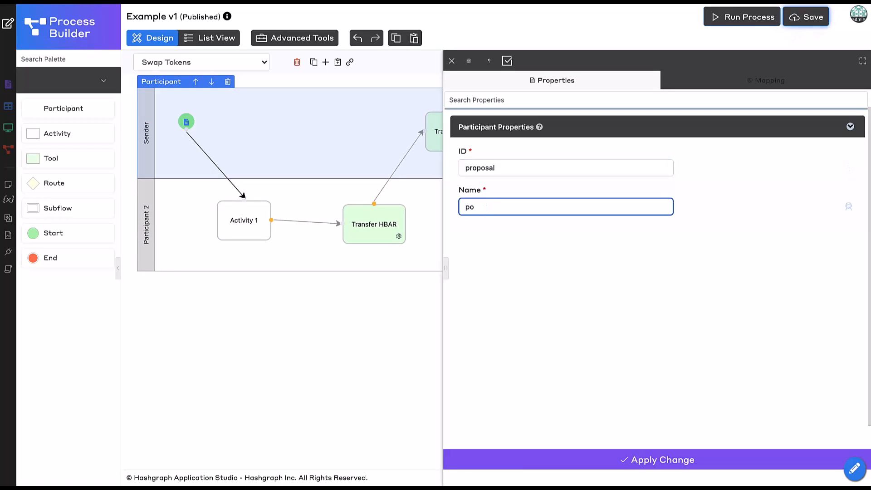
left_click(568, 168)
key("BackSpace")
key("BackSpace")
left_click(543, 460)
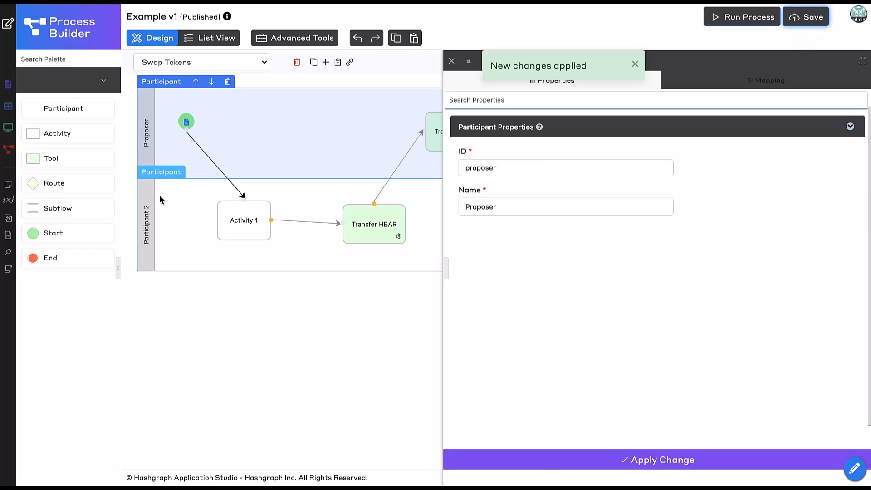
- Set Participant 2's ID to receiver and its name to "Receiver", and apply the change
left_click(159, 195)
type("receiver")
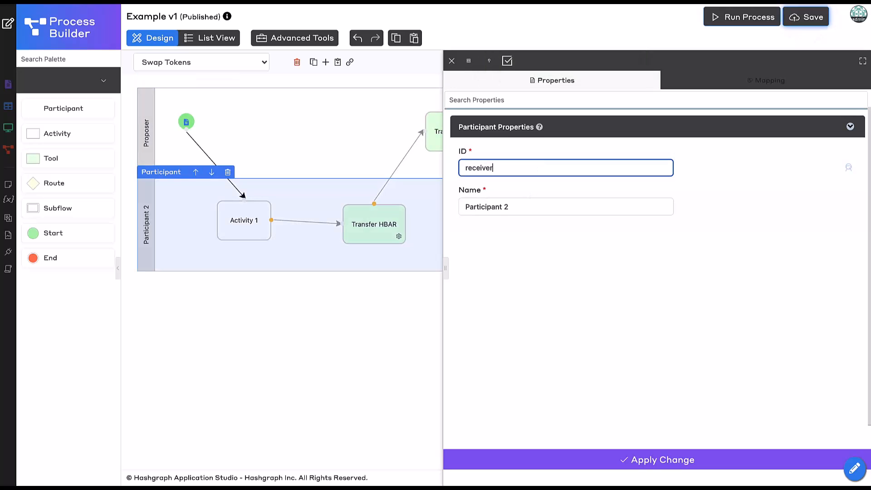
key("Tab")
type("R")
left_click(527, 460)
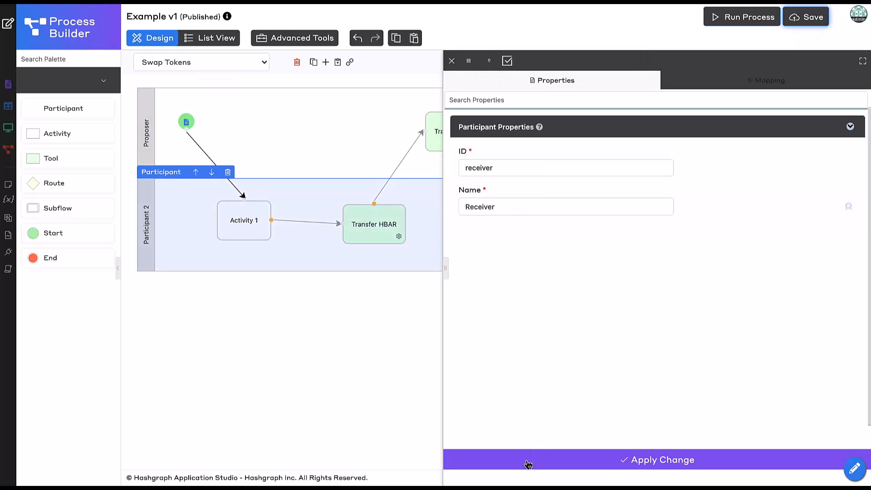
left_click(326, 347)
- Map the Start node to the Proposer Swap Token form and apply the change
left_click(186, 122)
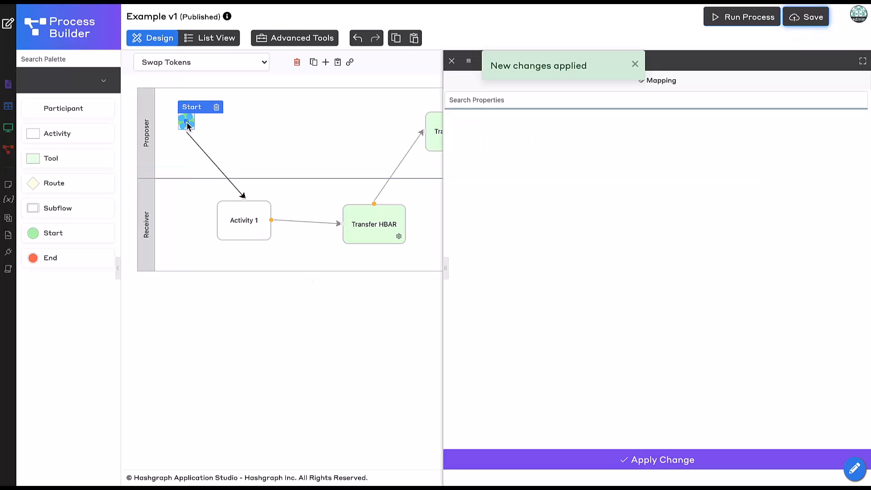
left_click(507, 208)
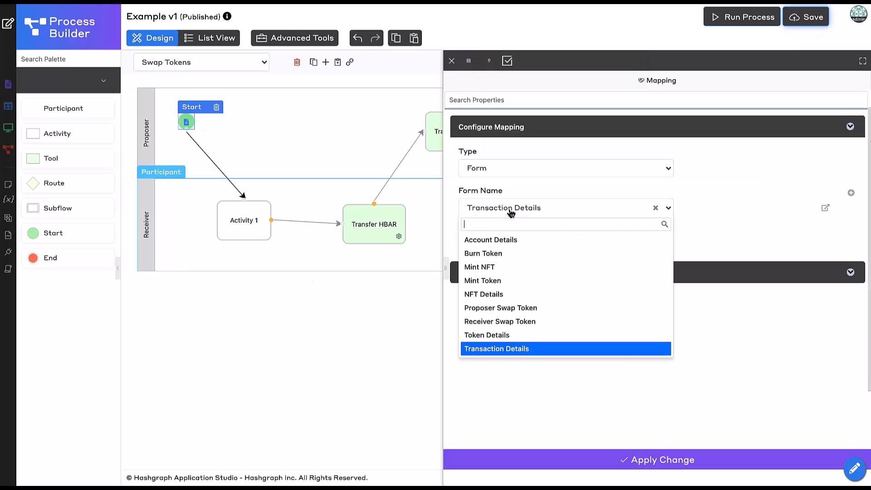
left_click(516, 308)
left_click(532, 460)
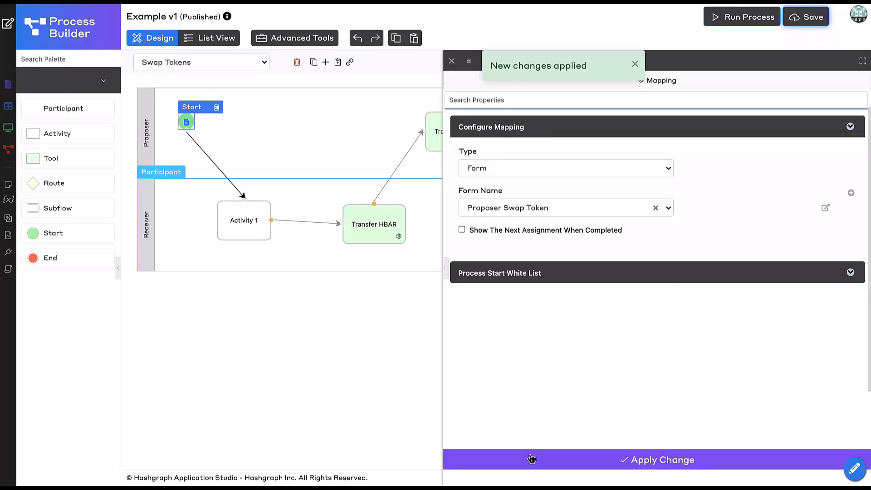
left_click(328, 393)
- Map Activity 1 in the Receiver lane to the Receiver Swap Token form
left_click(245, 222)
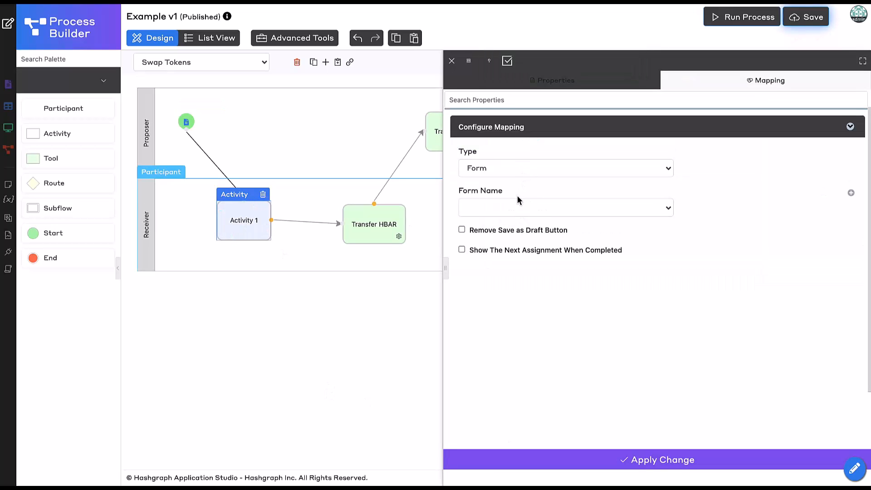
left_click(518, 216)
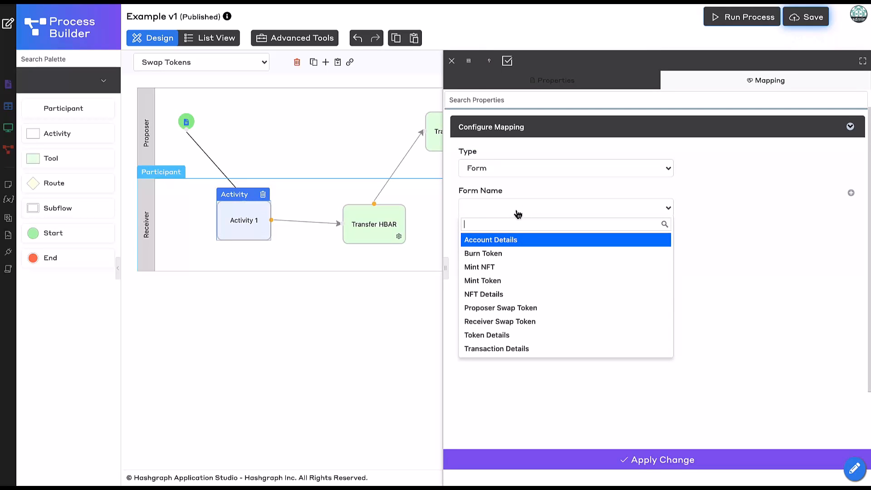
left_click(520, 319)
- Set Activity 1's ID to receiverSwap and its name to "Receiver Swap", and apply the activity changes
left_click(559, 80)
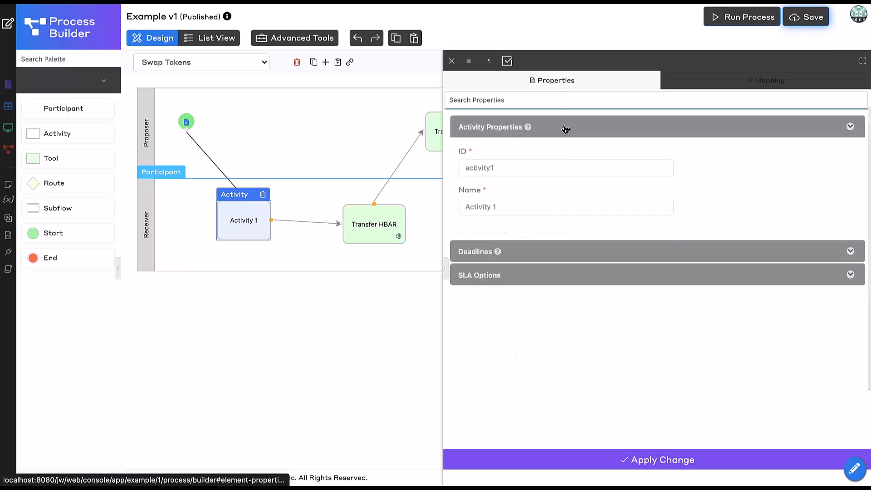
double_click(525, 168)
key("BackSpace")
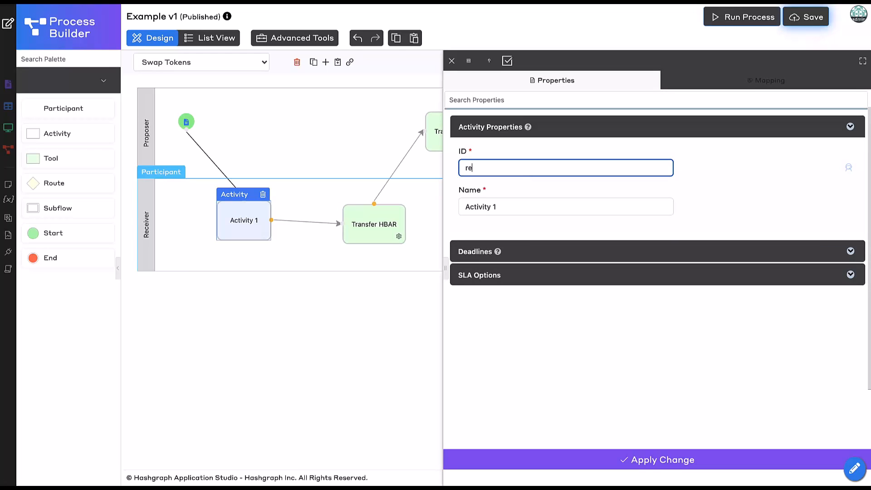
key("Tab")
type("R")
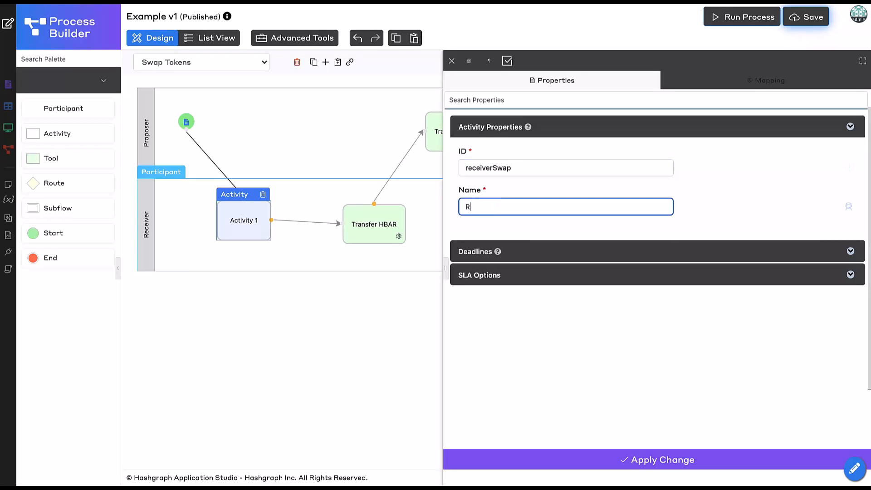
type("eceiver Swap")
left_click(543, 467)
left_click_drag(246, 214, 241, 220)
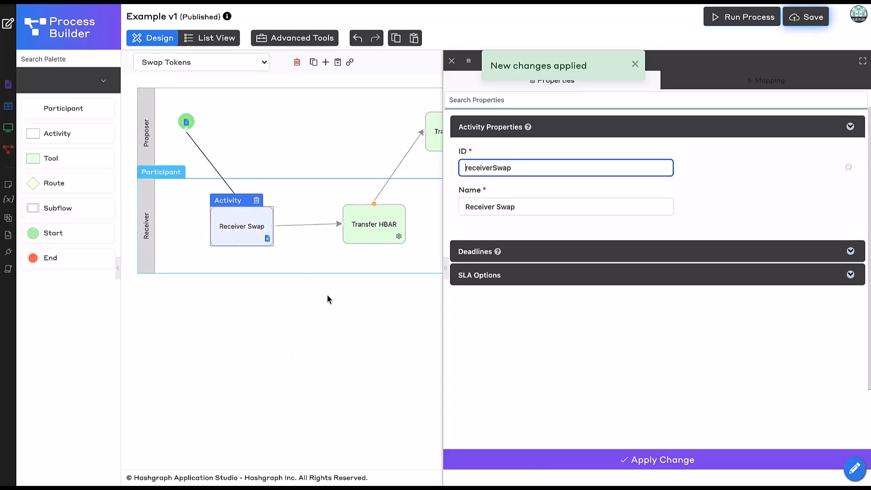
left_click(388, 377)
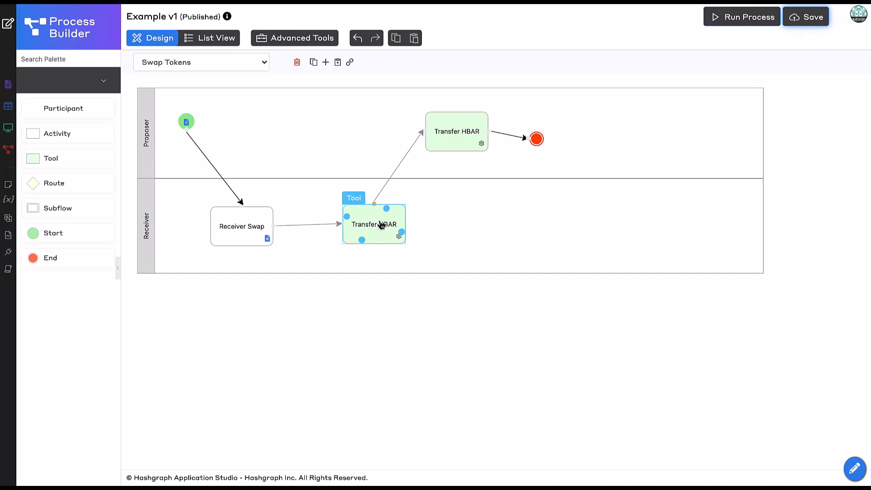
- Set the Receiver-lane Transfer HBAR tool's ID to proposerSwapToken and its name to "Proposer Swap Token", and apply the change
left_click_drag(379, 227, 372, 229)
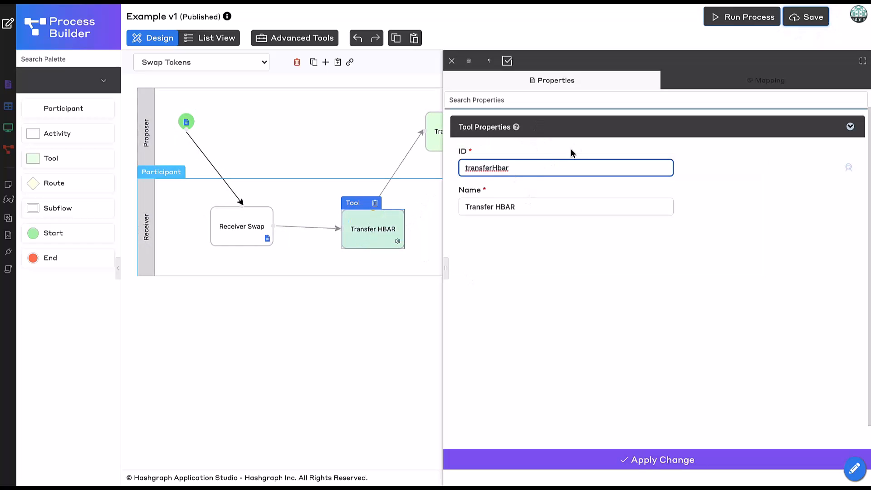
key("BackSpace")
key("BackSpace")
key("BackSpace")
key("ctrl+a")
type("proposerSwapToken")
key("Tab")
type("Po")
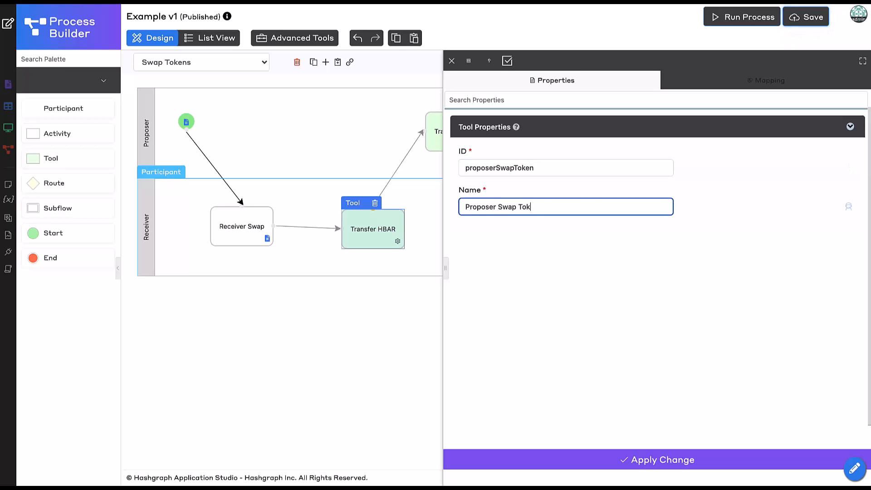
left_click(520, 459)
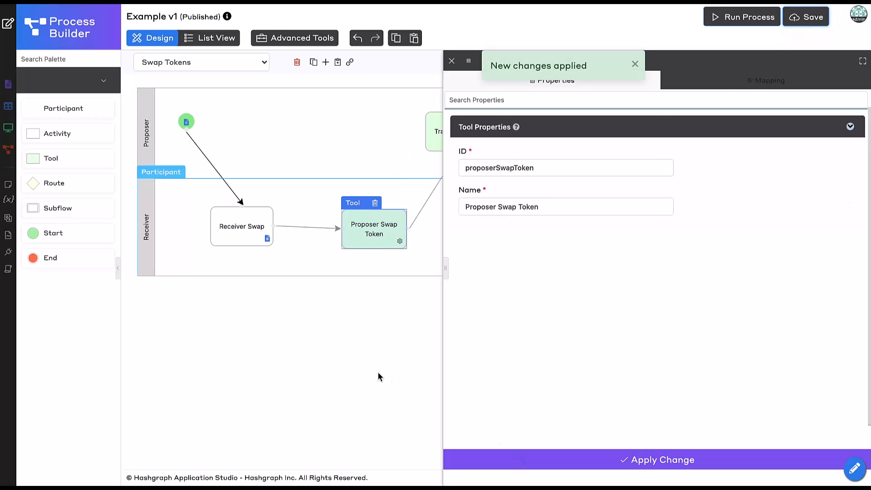
- In the Proposer Swap Token tool's mapping, set the transaction form to Proposer Swap Token and the payment type to Fungible Token
left_click(728, 85)
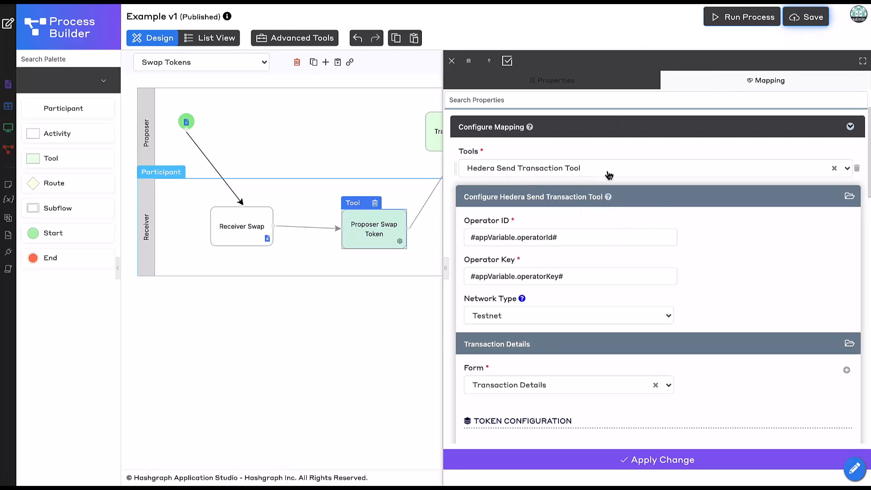
scroll(751, 269, "down", 1)
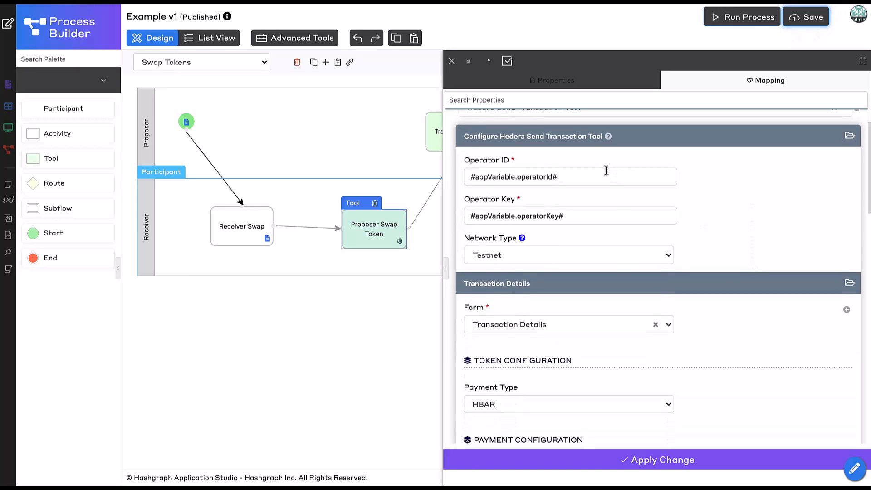
scroll(760, 338, "down", 3)
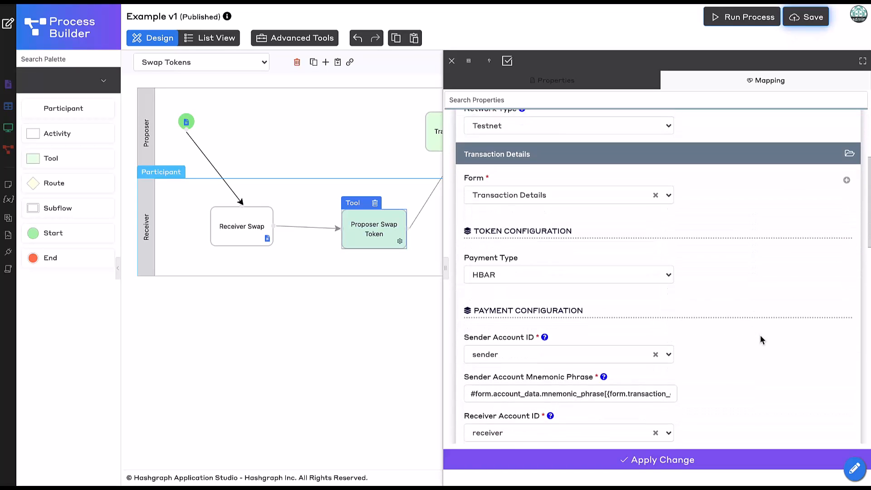
scroll(761, 339, "down", 1)
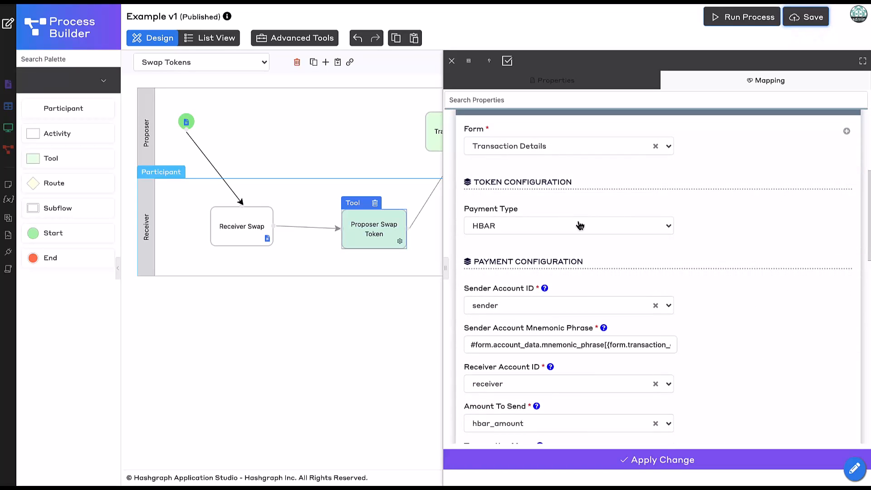
left_click(550, 146)
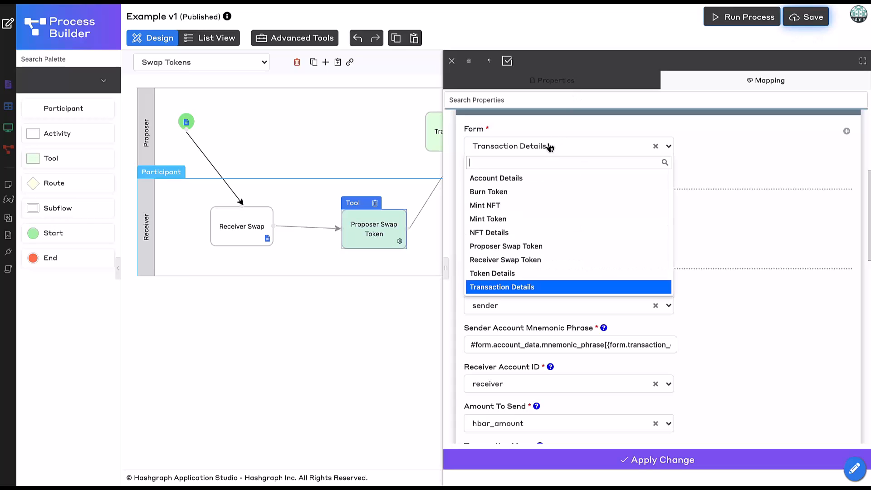
left_click(533, 250)
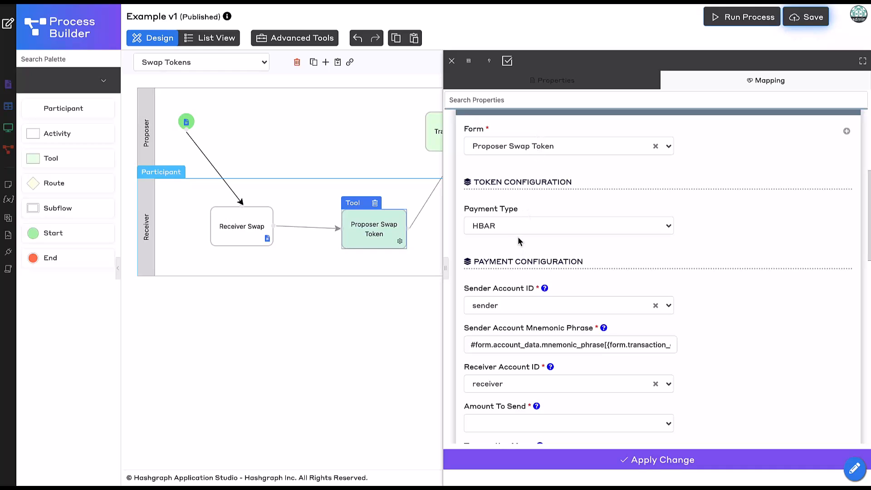
left_click(523, 232)
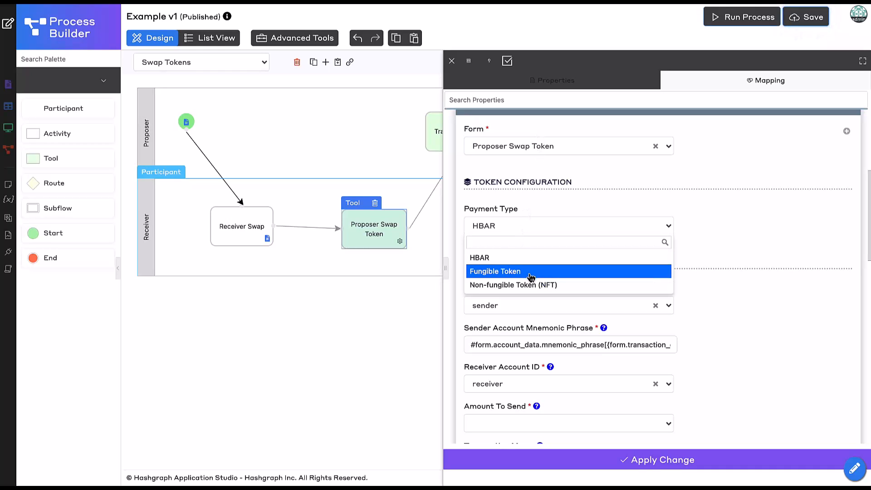
left_click(531, 272)
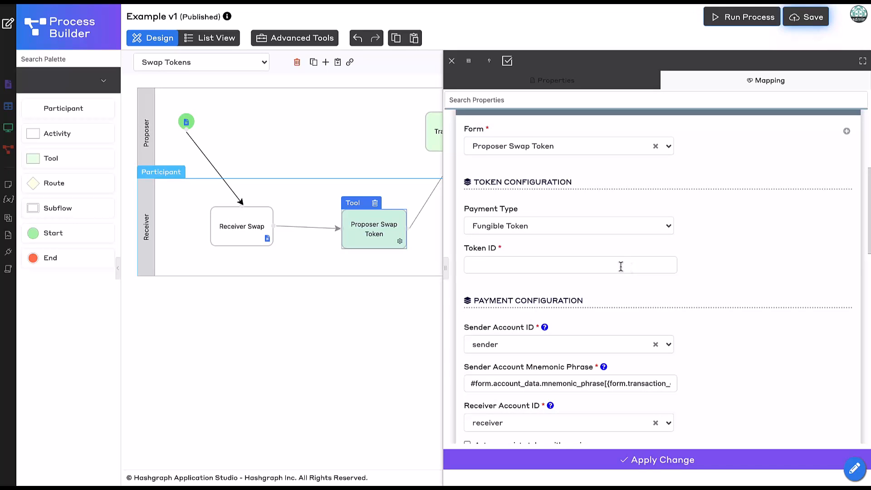
- Set the Proposer Swap Token tool's token ID to #form.swap_history.proposed_token# using the Property Assistant's form hash variable
left_click(621, 266)
scroll(790, 296, "down", 1)
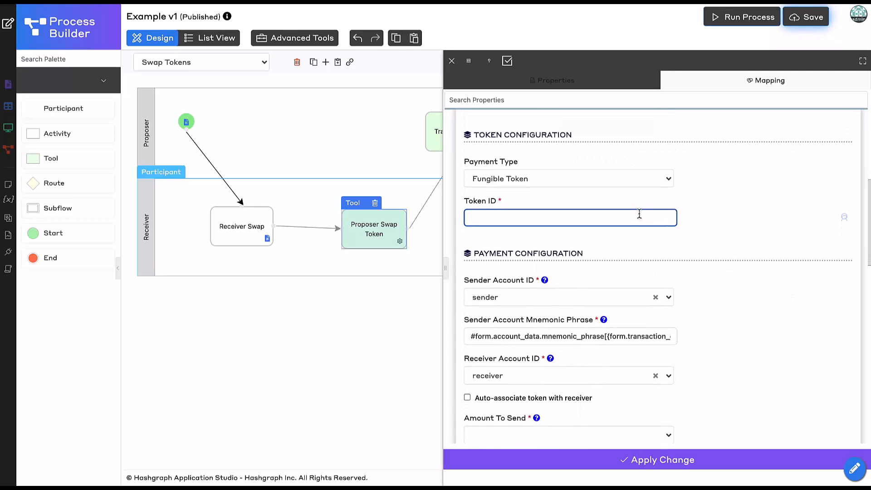
left_click(844, 223)
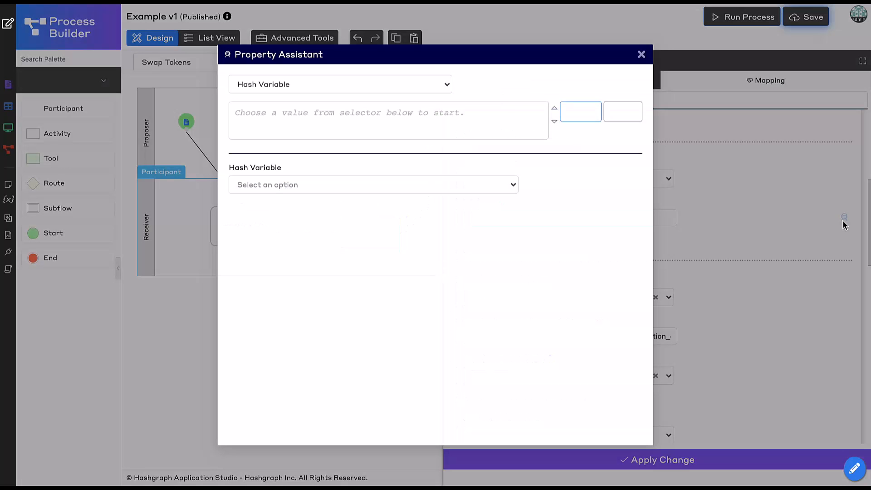
left_click(410, 186)
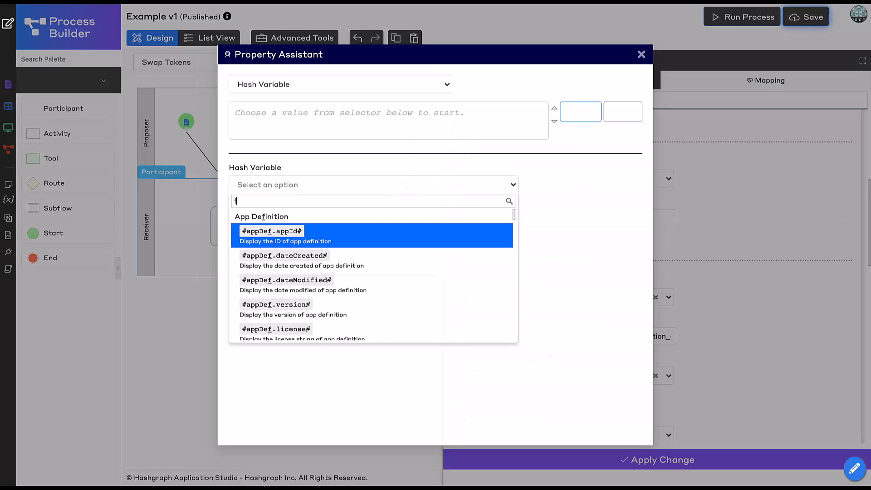
type("form.")
left_click(374, 234)
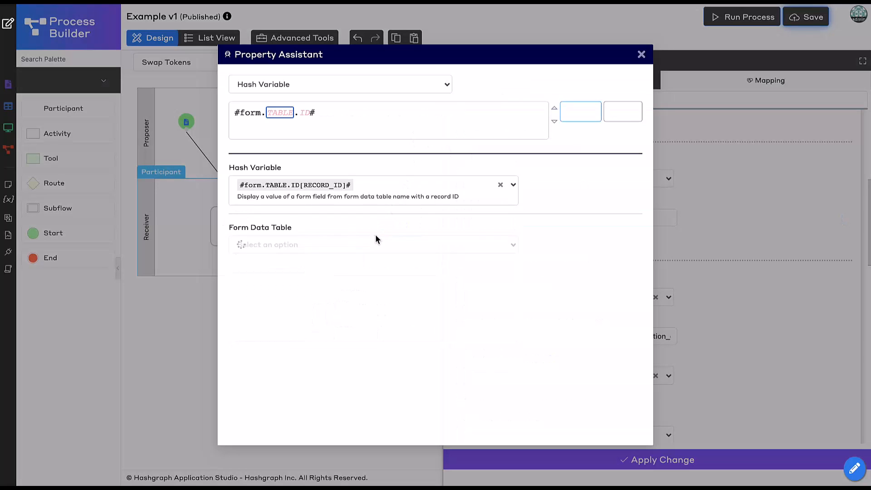
left_click(335, 252)
left_click(321, 343)
left_click(333, 251)
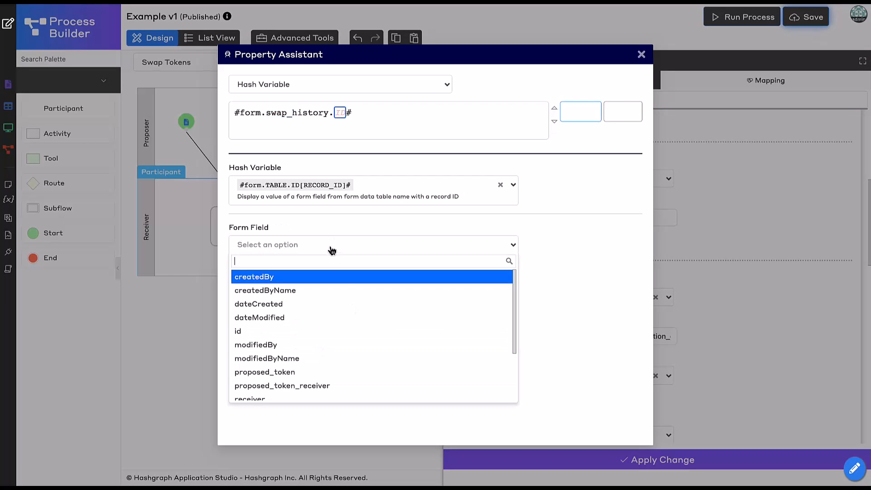
scroll(363, 350, "down", 3)
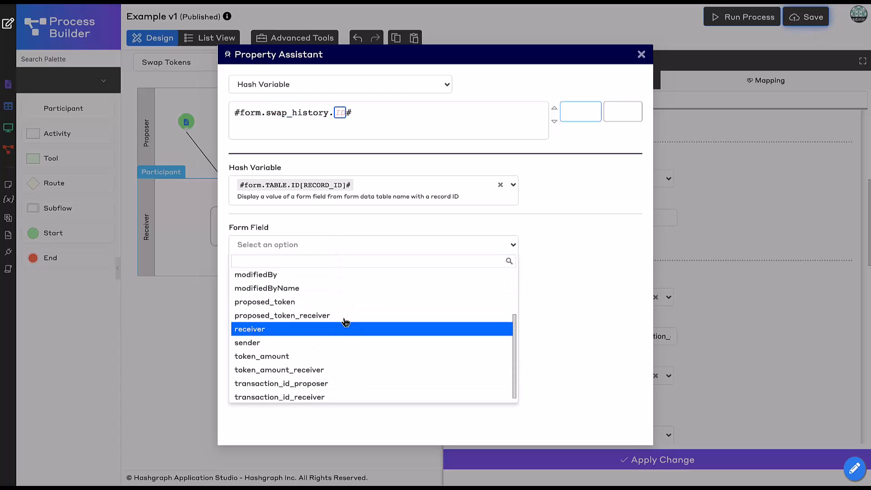
left_click(337, 303)
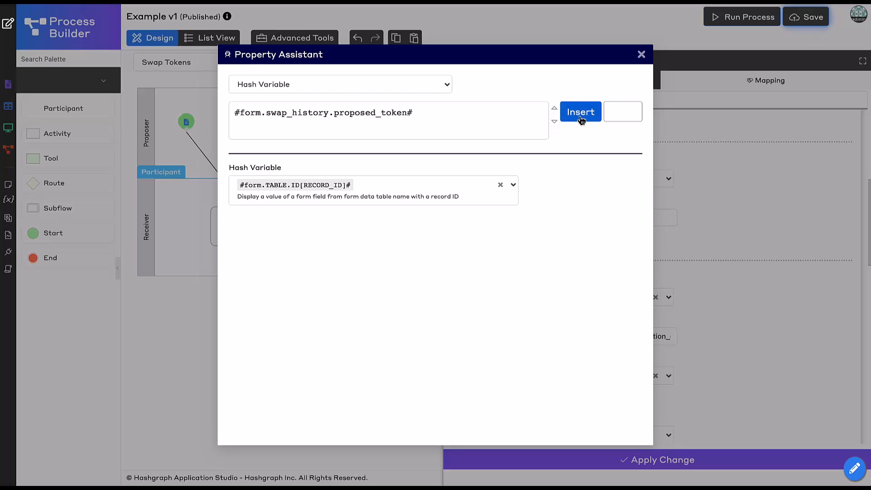
left_click(580, 113)
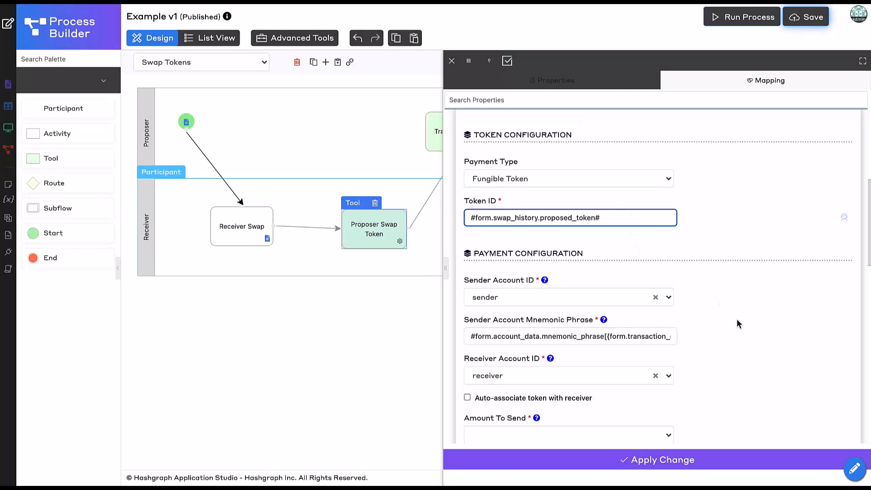
- Replace the table name in the Sender Account Mnemonic Phrase expression with swap_history, keeping the sender field reference
scroll(736, 319, "down", 2)
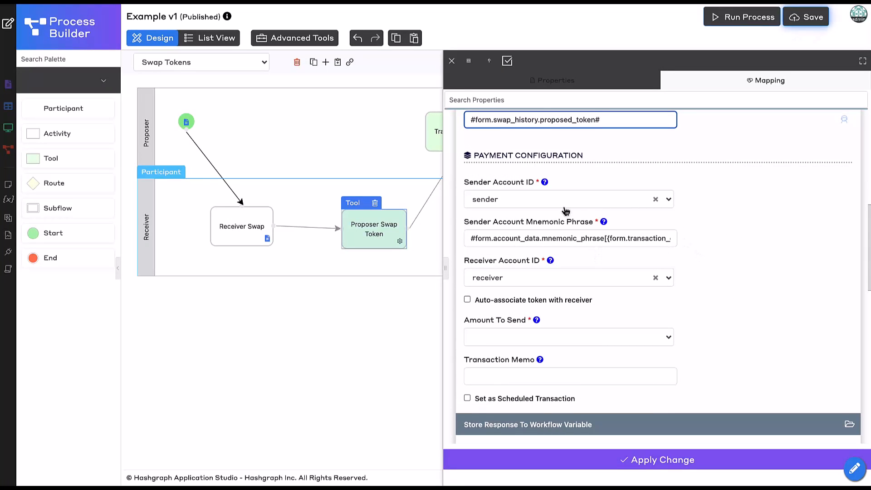
left_click(589, 241)
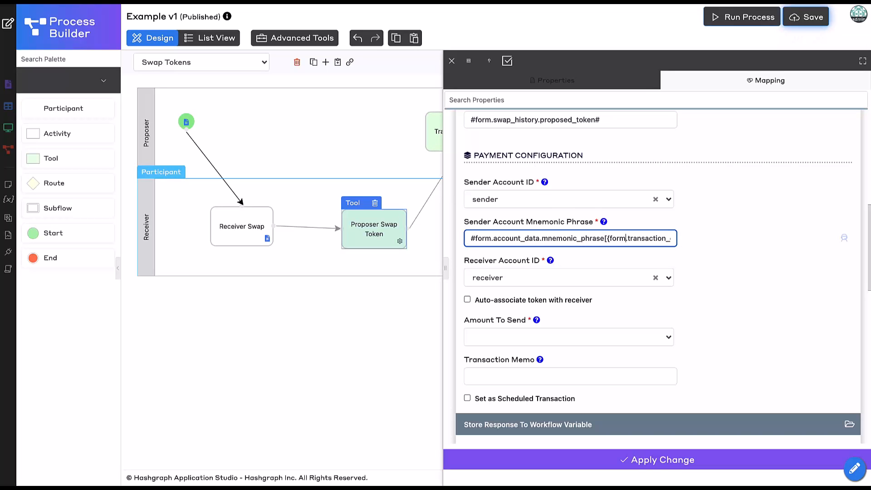
double_click(636, 239)
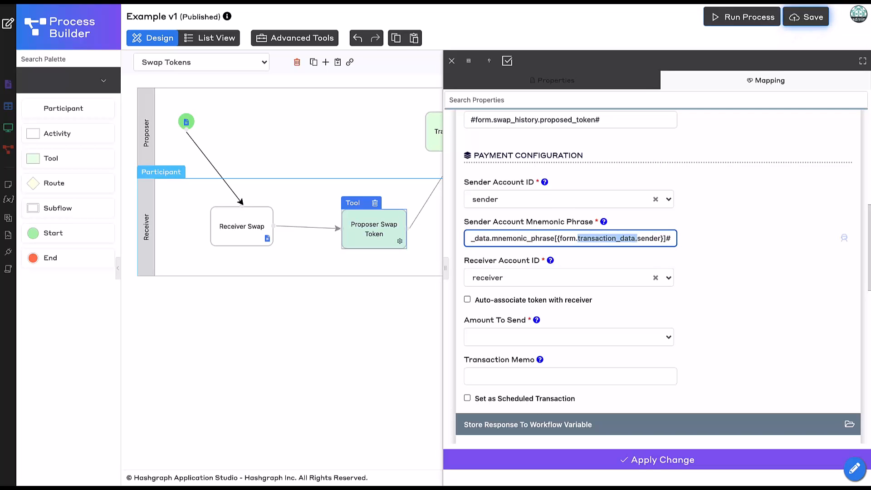
type("swap_history")
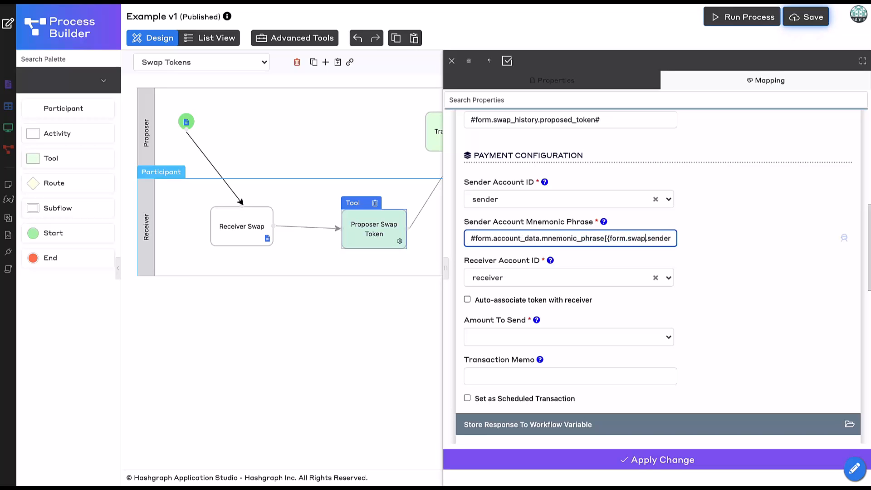
type(".")
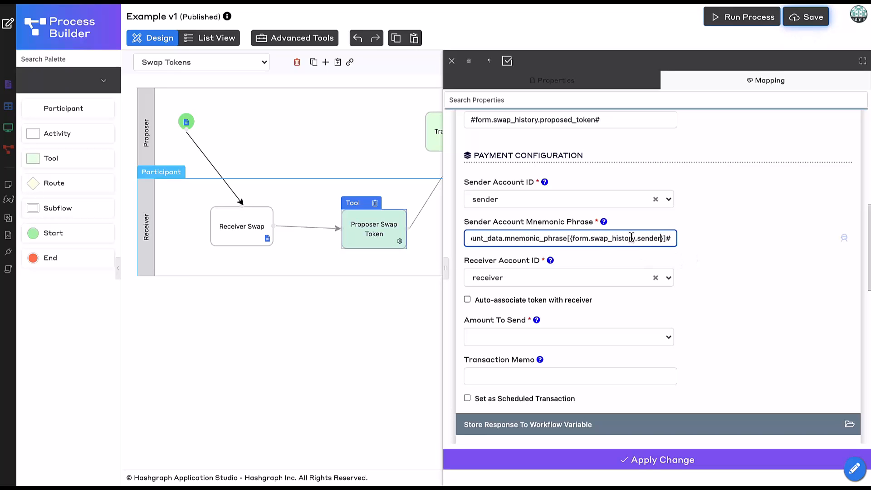
key("Home")
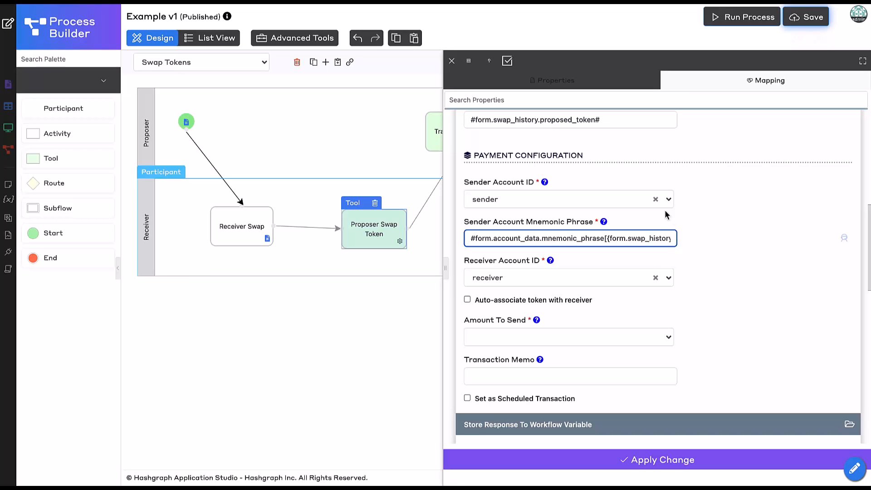
- Set the Amount To Send in the payment configuration to the token_amount field
left_click(629, 203)
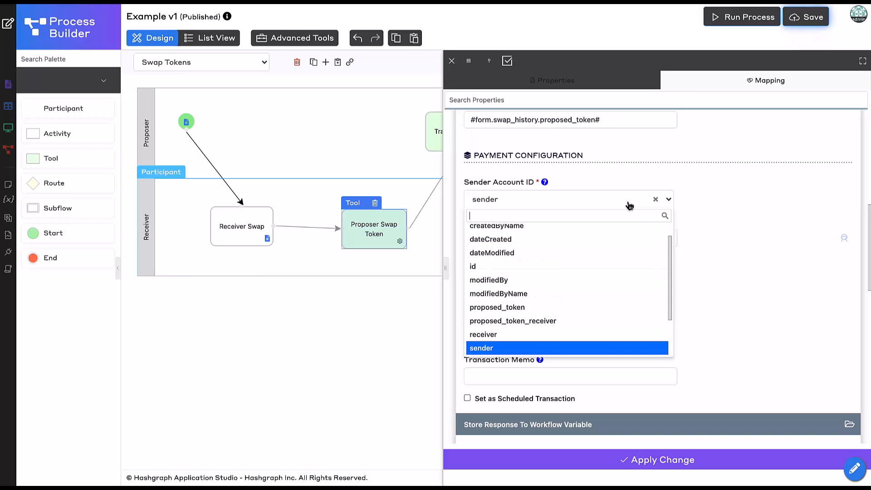
left_click(748, 275)
scroll(747, 275, "down", 1)
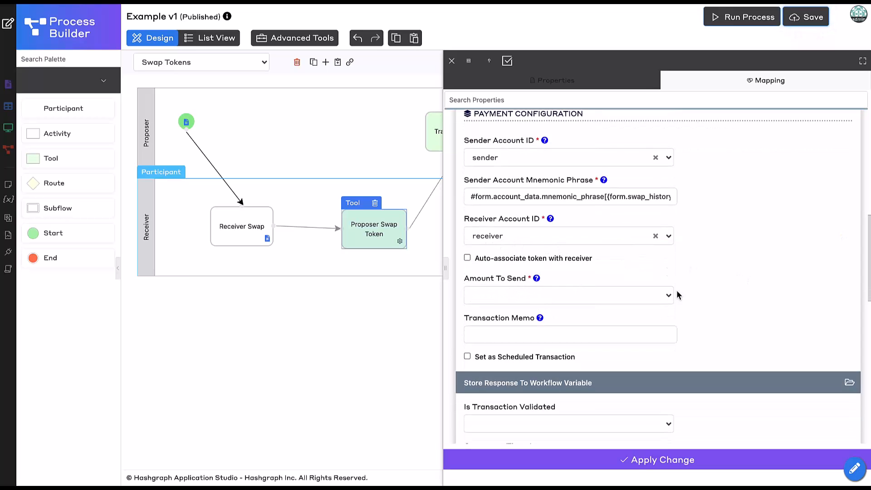
left_click(621, 301)
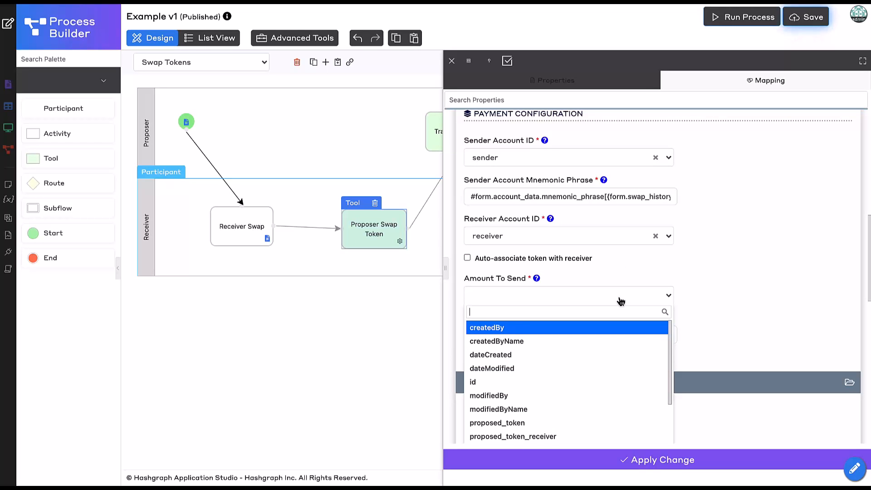
type("token")
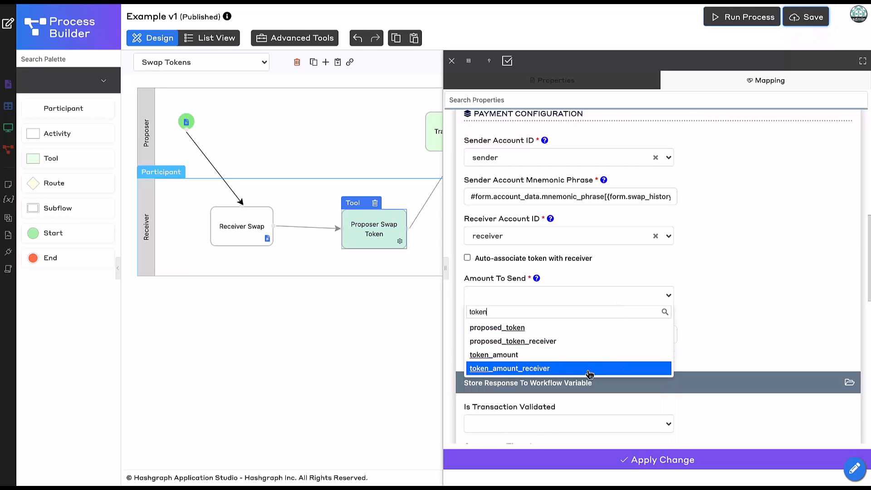
left_click(574, 358)
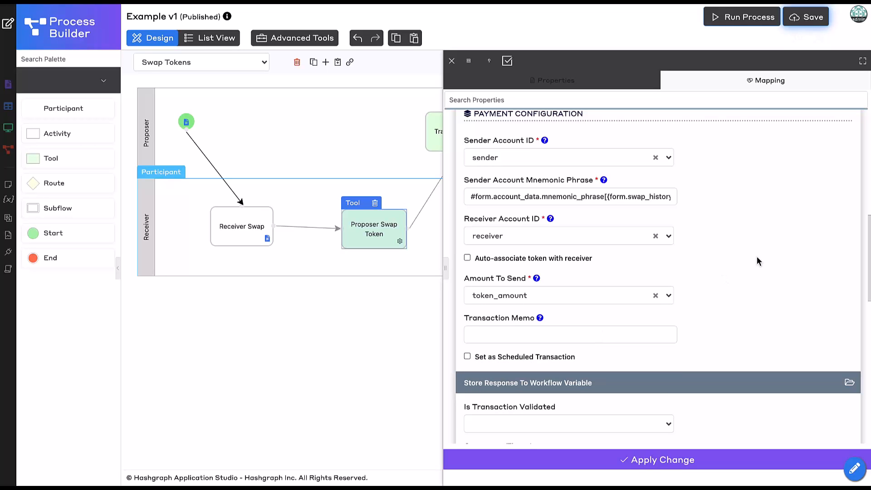
- Enable auto-associating the token with the receiver and copy the sender's mnemonic phrase expression into the Receiver Account Mnemonic Phrase
scroll(757, 257, "up", 1)
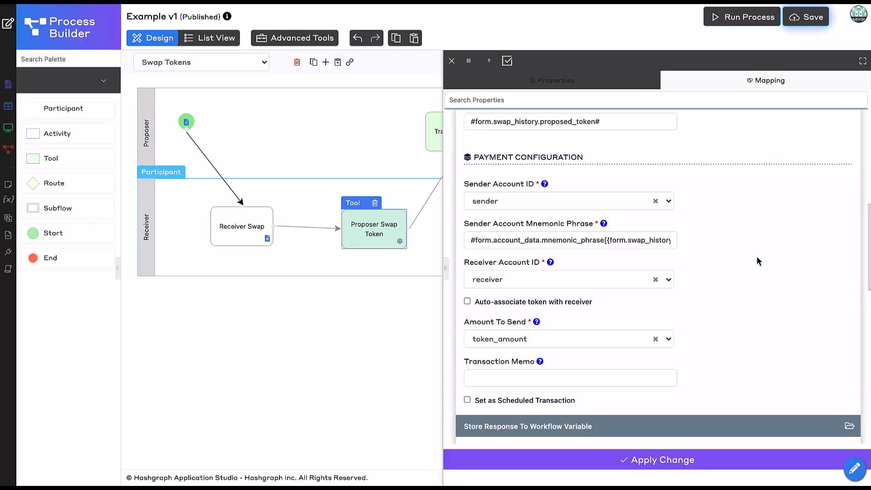
left_click(511, 303)
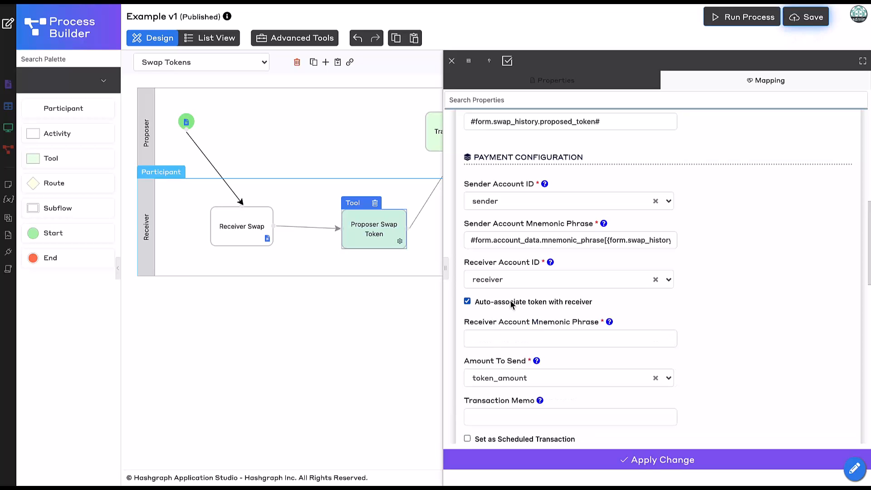
scroll(661, 338, "down", 1)
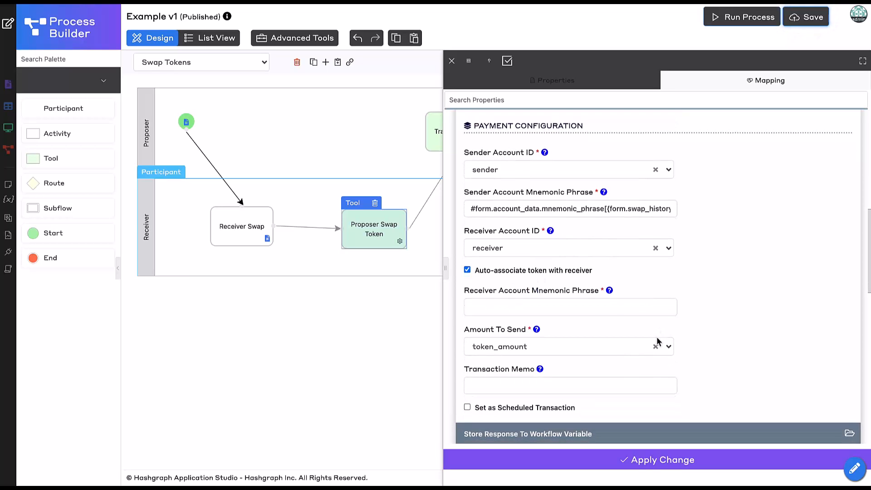
left_click(600, 212)
key("ctrl+a")
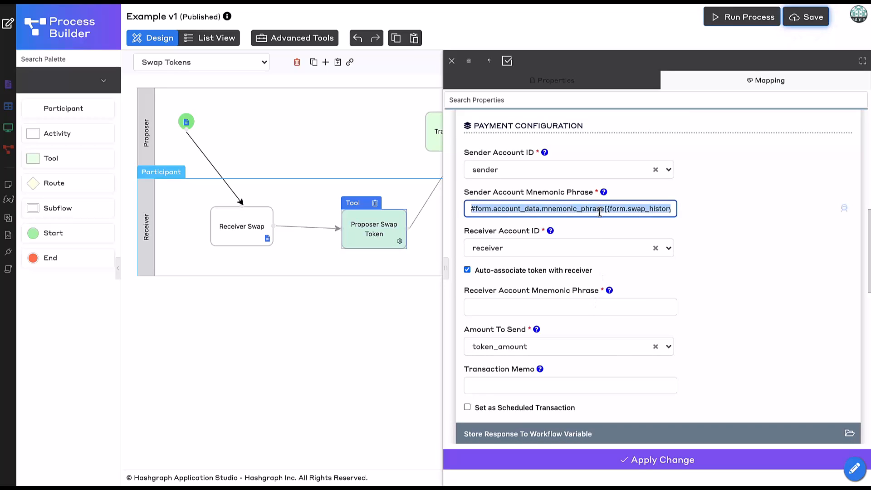
key("ctrl+c")
left_click(543, 308)
key("ctrl+v")
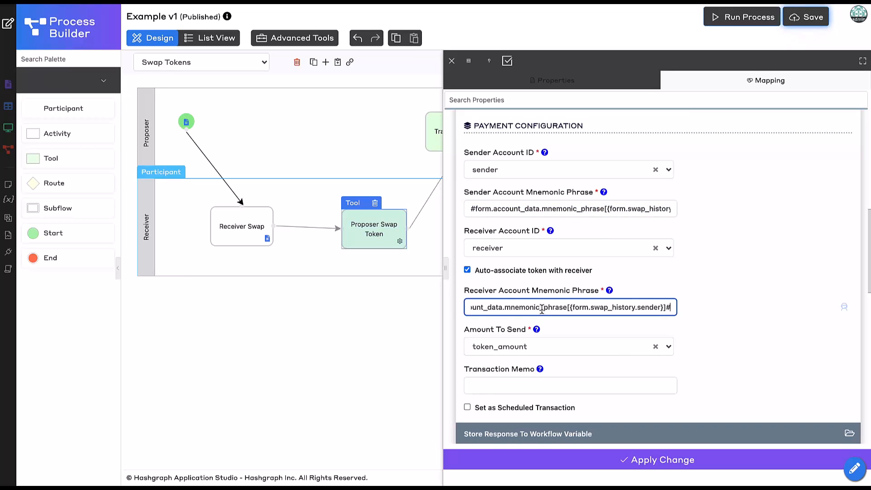
- Change the field reference in the Receiver Account Mnemonic Phrase expression to receiver, giving {form.swap_history.receiver}
key("Left")
key("Left")
key("Left")
key("BackSpace")
key("BackSpace")
key("BackSpace")
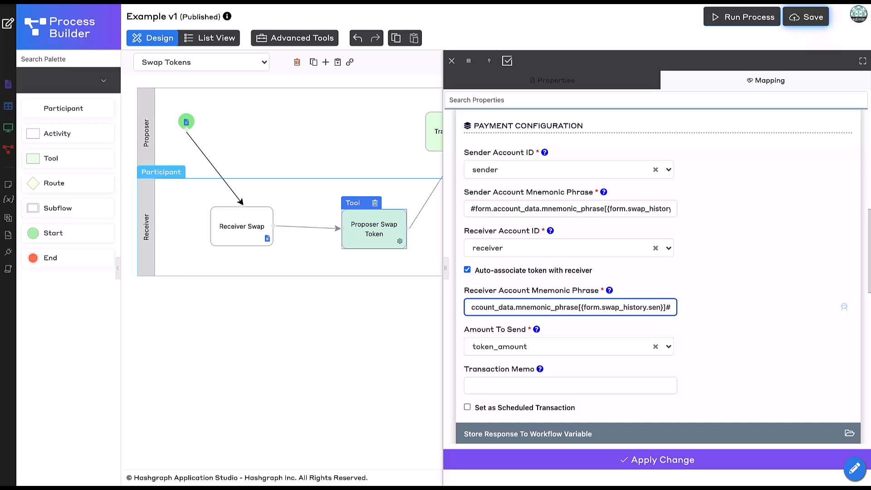
key("BackSpace")
key("BackSpace")
key("BackSpace")
type("receiver")
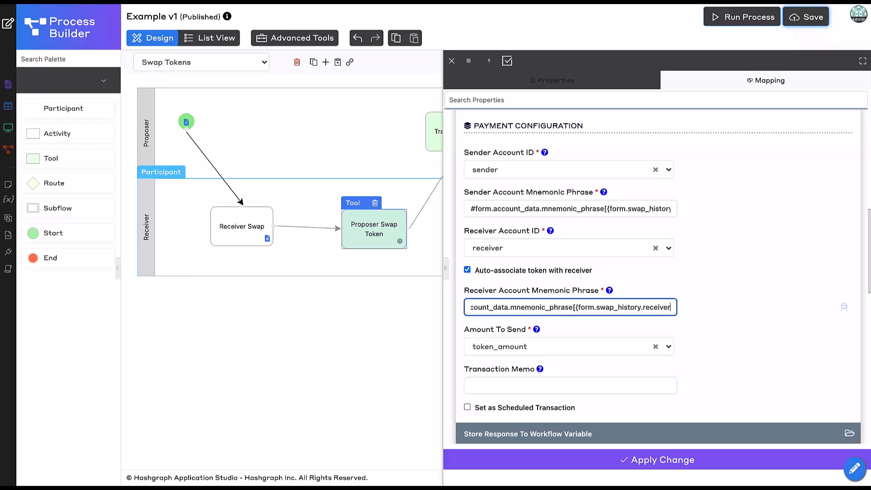
key("Right")
key("Right")
key("Right")
left_click(732, 359)
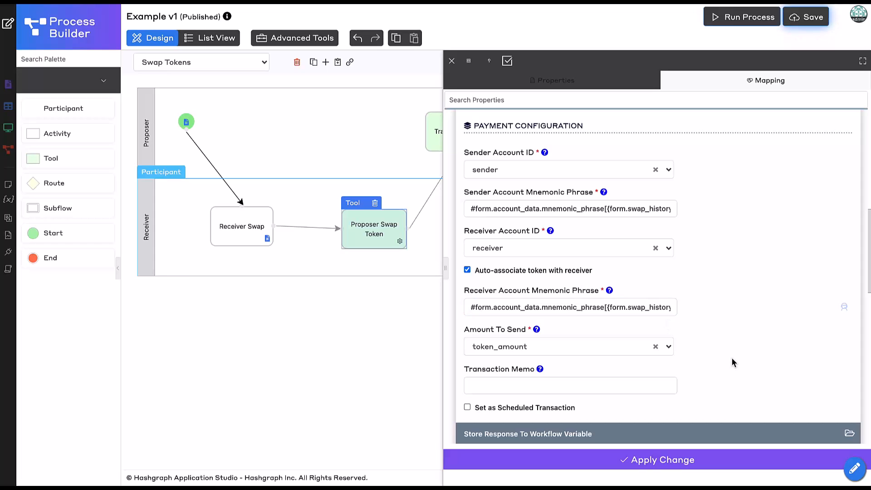
- Apply the Proposer Swap Token tool's mapping changes and save the Swap Tokens process
scroll(732, 362, "down", 4)
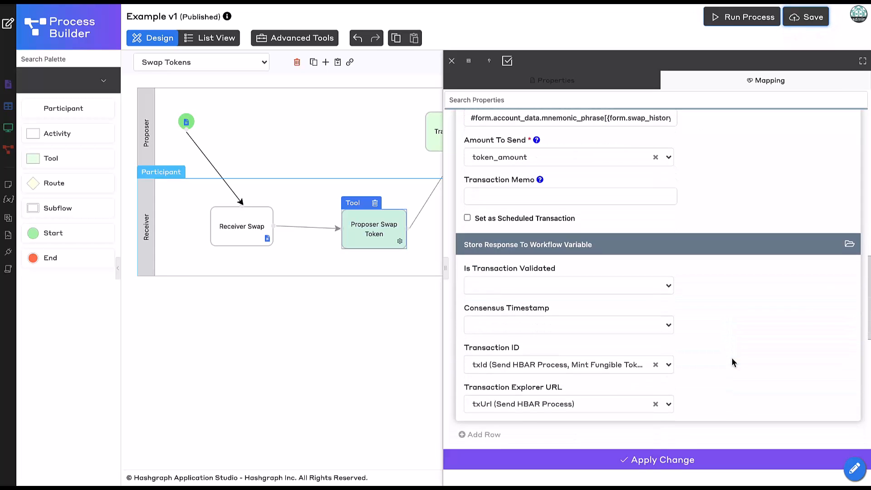
scroll(732, 361, "down", 2)
left_click(557, 461)
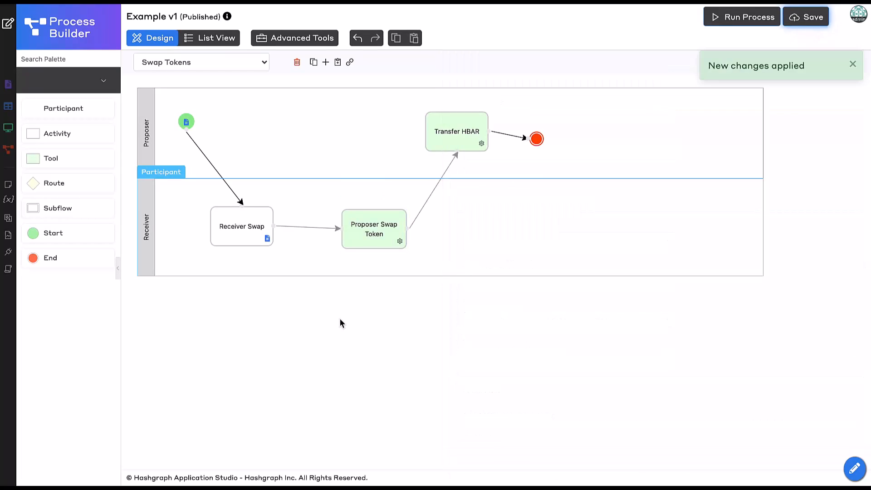
left_click(802, 22)
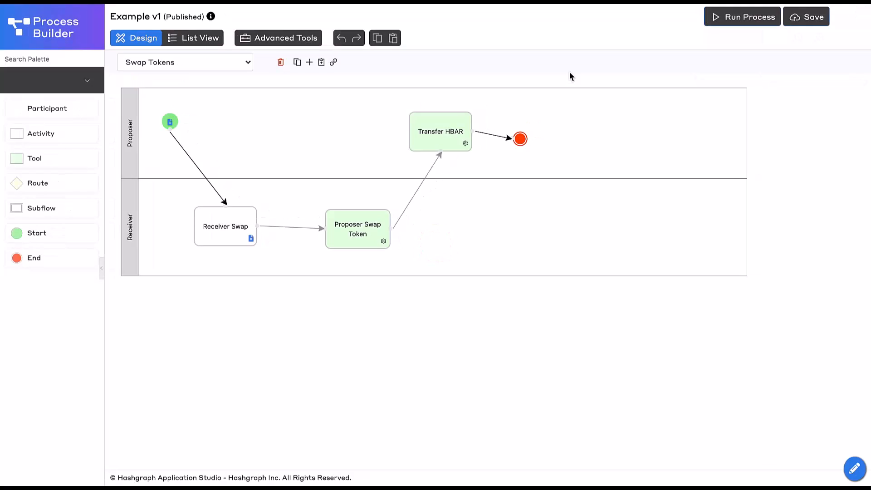
- In the Proposer Swap Token tool's mapping, store the transaction ID response in the txIdProposer (Swap Tokens) workflow variable
left_click(371, 231)
double_click(371, 230)
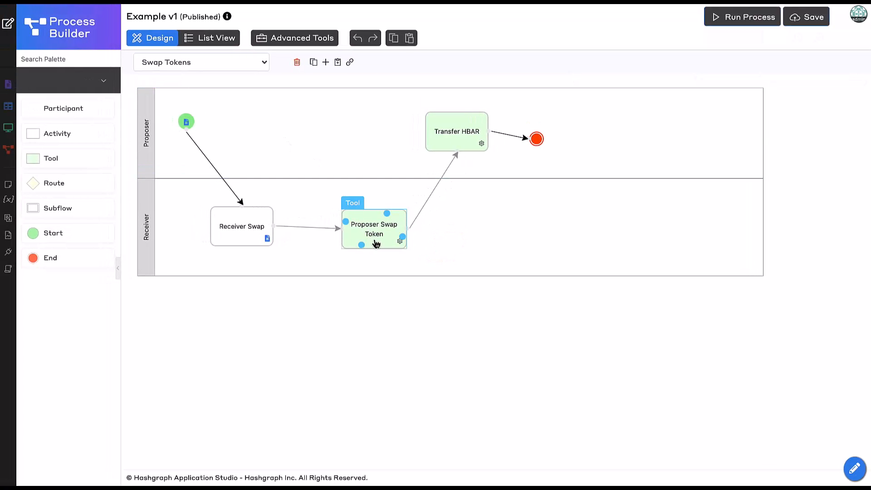
left_click(703, 89)
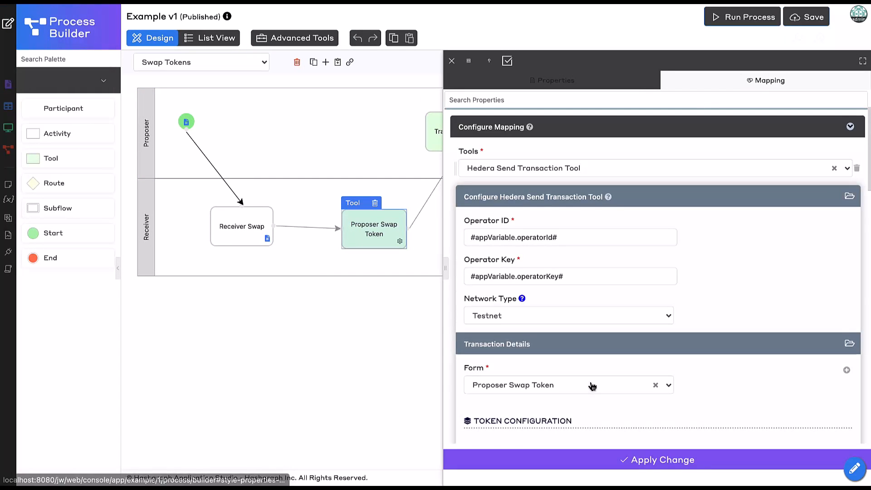
scroll(592, 386, "down", 10)
scroll(590, 382, "down", 5)
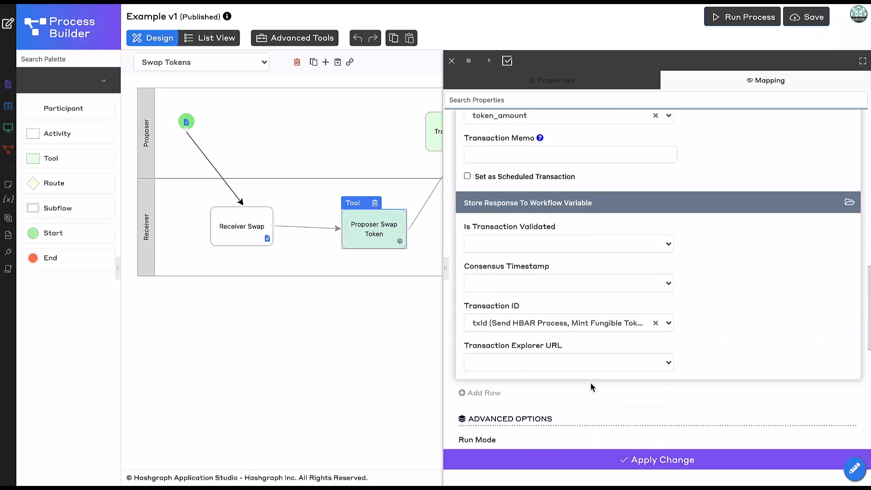
left_click(612, 240)
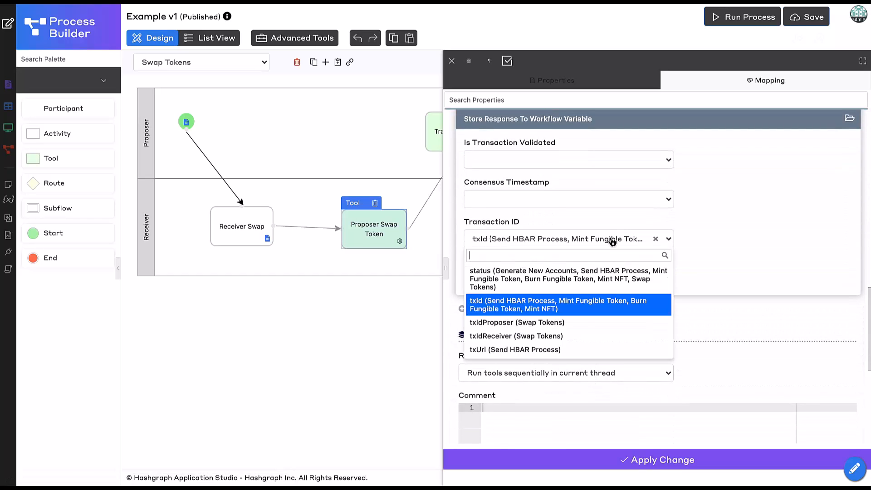
left_click(567, 323)
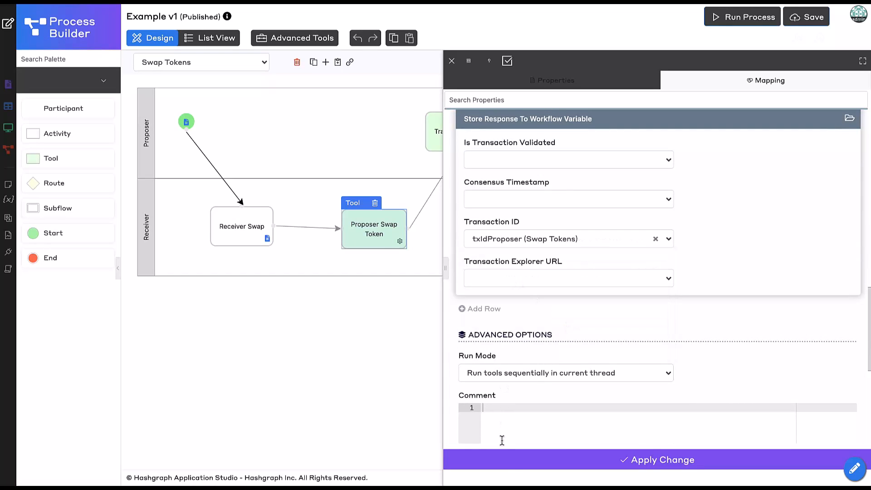
- Apply the Proposer Swap Token tool's mapping changes and remove the Transfer HBAR tool from the Proposer lane
left_click(511, 464)
left_click(441, 149)
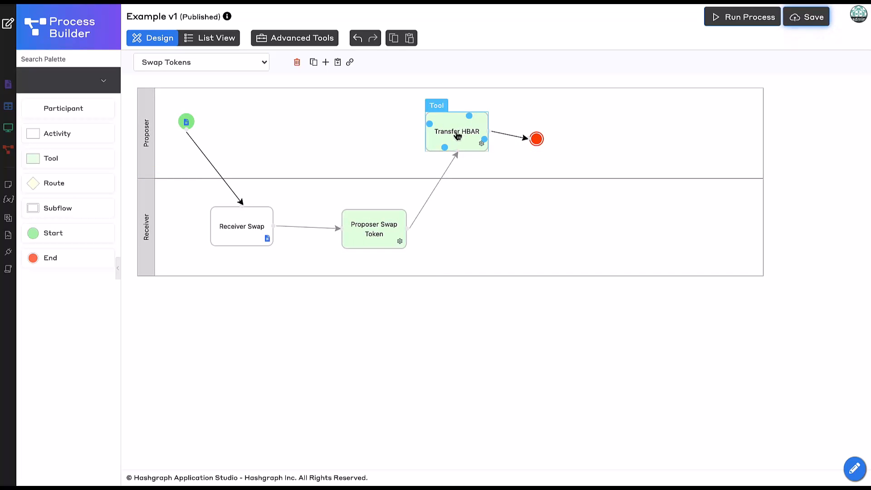
double_click(457, 135)
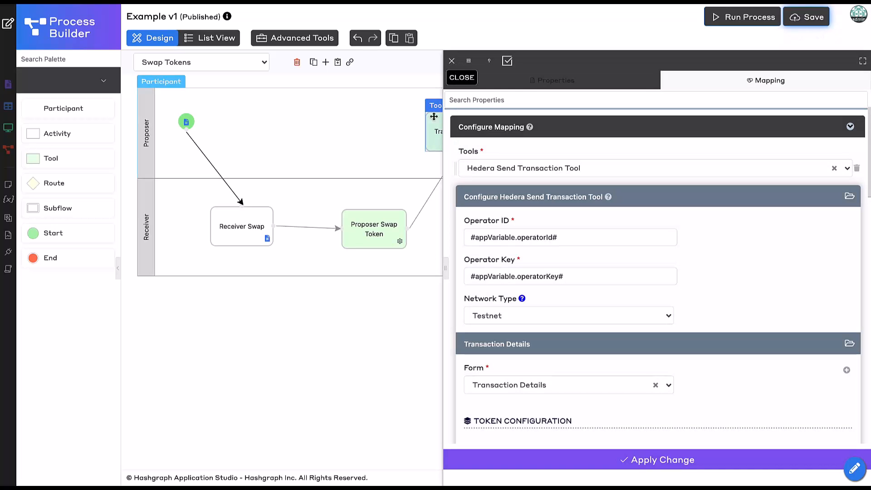
left_click(452, 61)
left_click(465, 119)
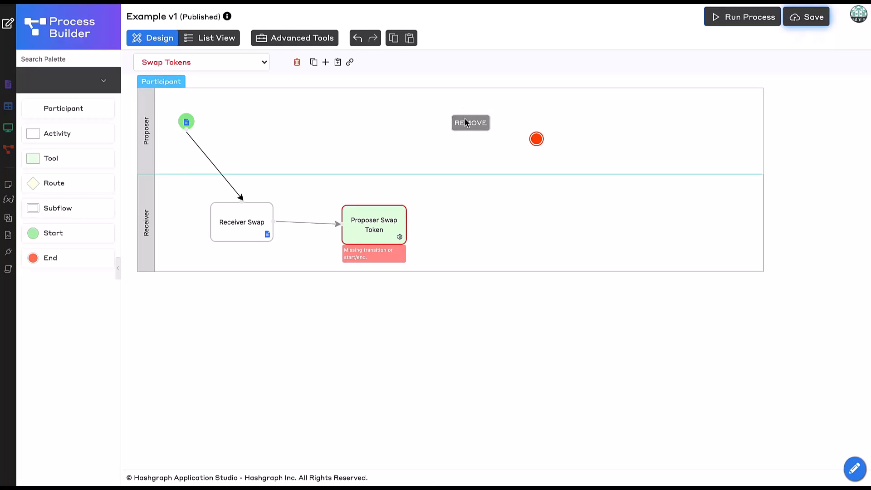
- Duplicate the Proposer Swap Token tool and place the copy in the Proposer lane
double_click(404, 224)
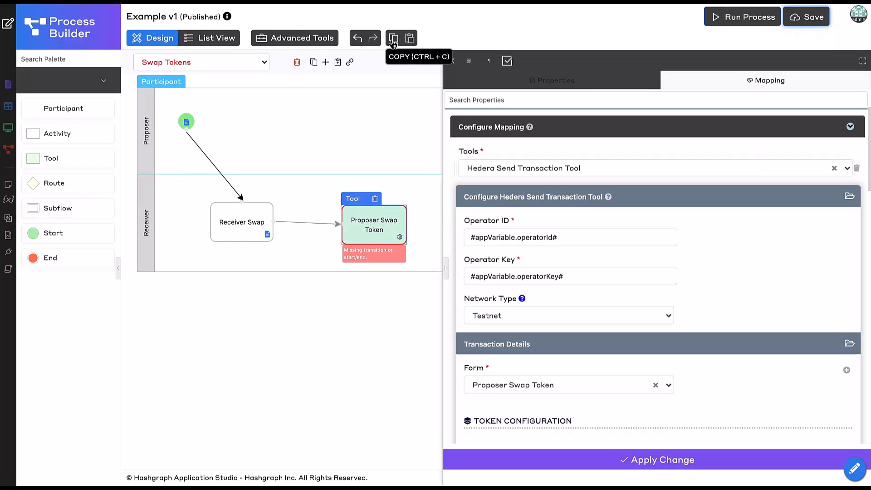
left_click(393, 39)
left_click(410, 38)
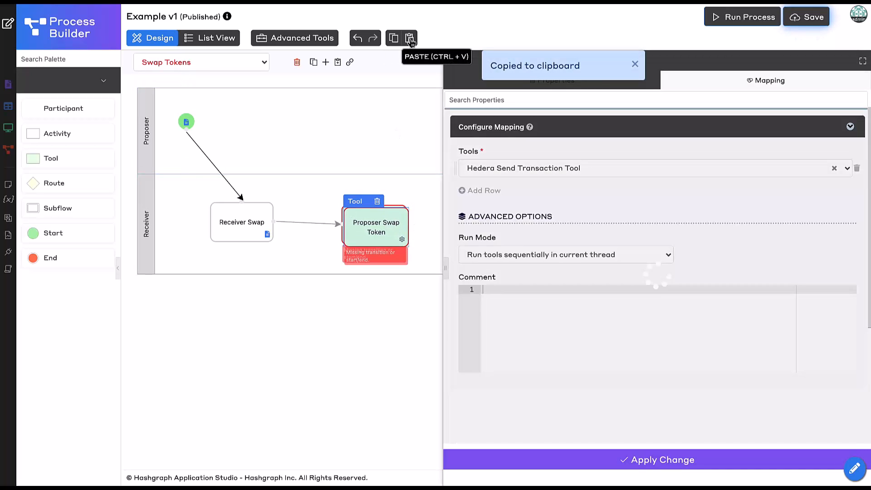
left_click_drag(384, 227, 414, 129)
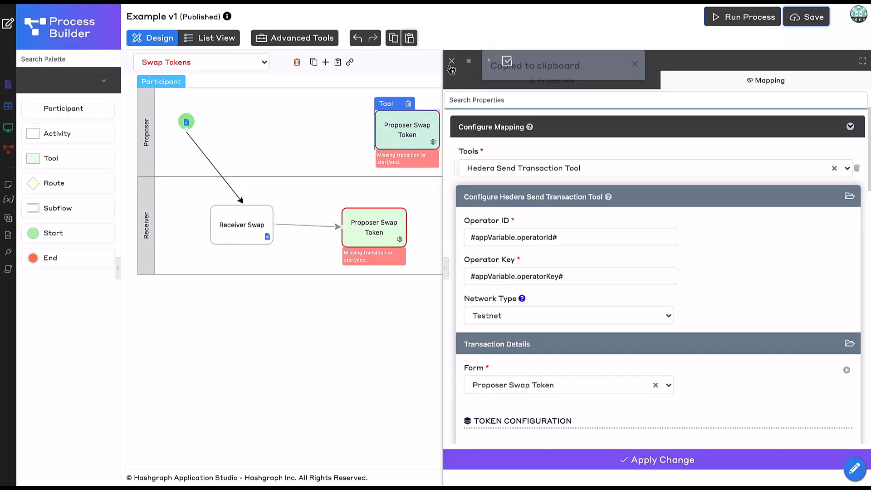
- Connect the Receiver lane's Proposer Swap Token tool to its copy in the Proposer lane, and the copy to the End node
left_click_drag(389, 218, 400, 149)
left_click_drag(506, 137, 536, 140)
left_click_drag(409, 132, 433, 131)
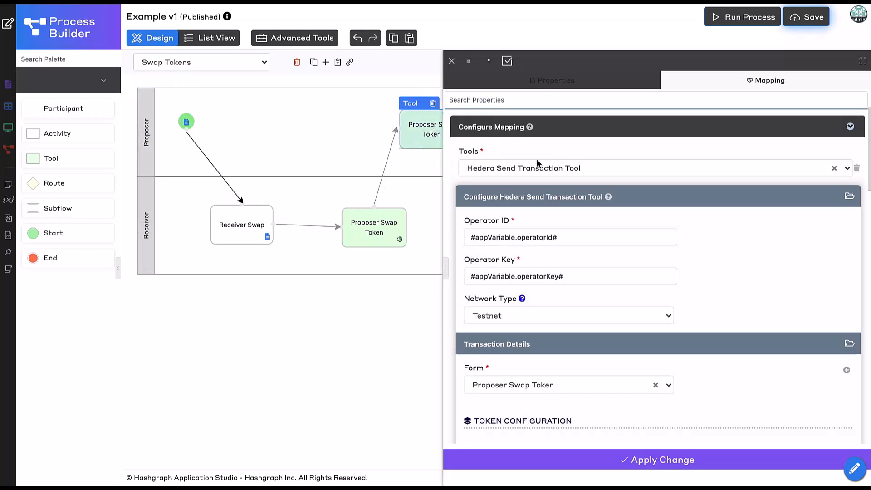
- Set the copied tool's ID to receiverSwapToken and its name to Receiver Swap Token
left_click(550, 86)
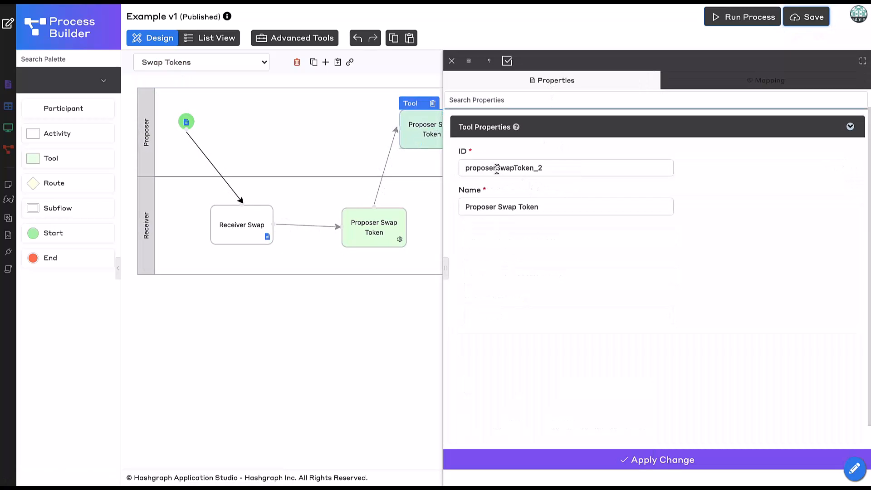
left_click_drag(494, 168, 441, 175)
type("receiver")
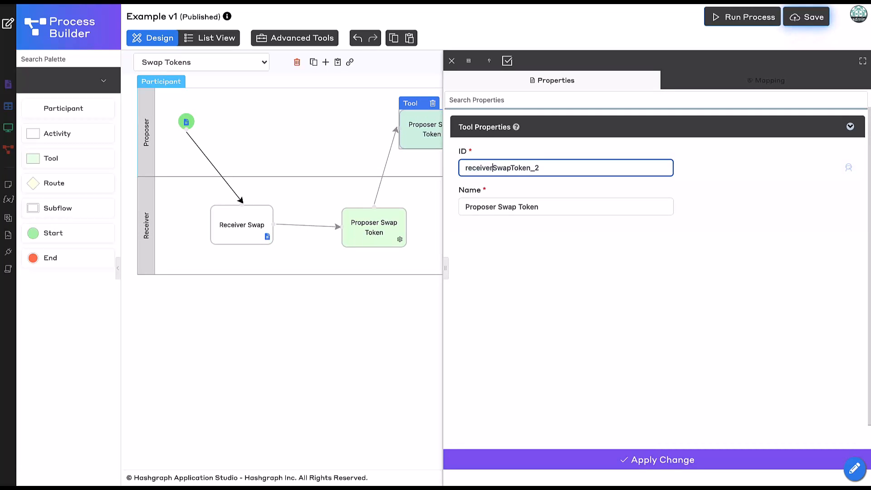
key("End")
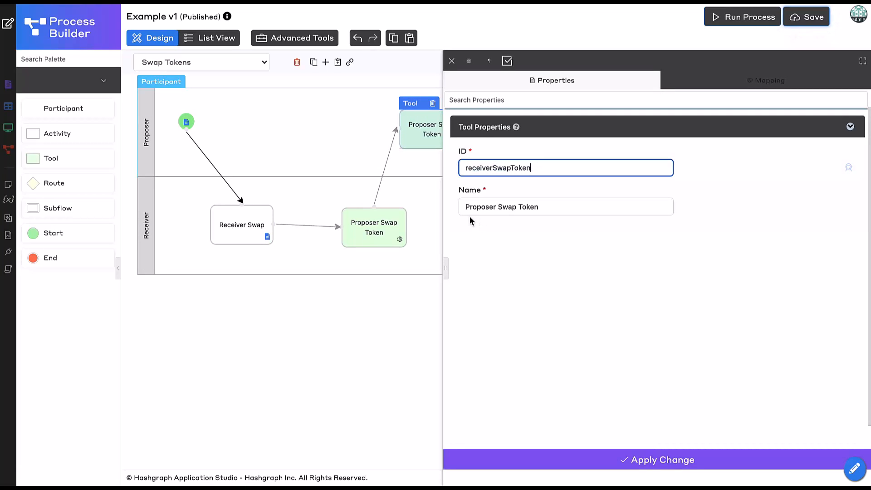
left_click(473, 205)
double_click(473, 205)
type("Recei")
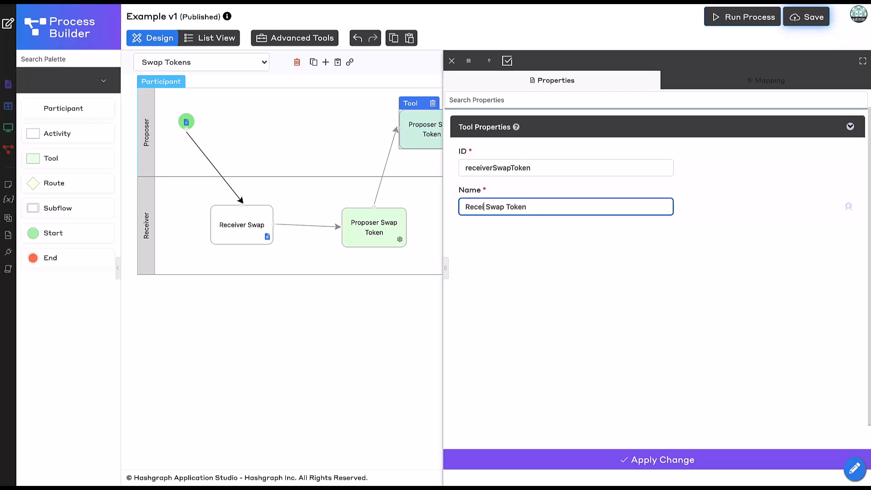
type("ver")
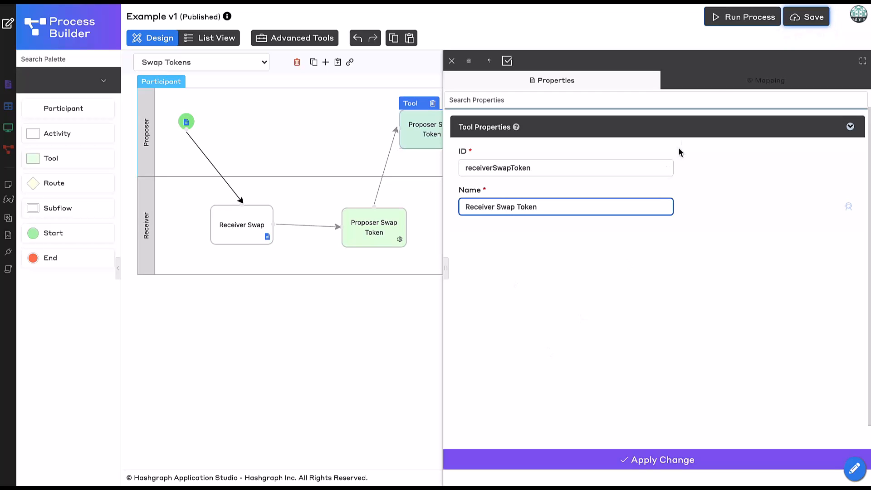
- In the copied tool's mapping, set the transaction details form to Receiver Swap Token
left_click(722, 85)
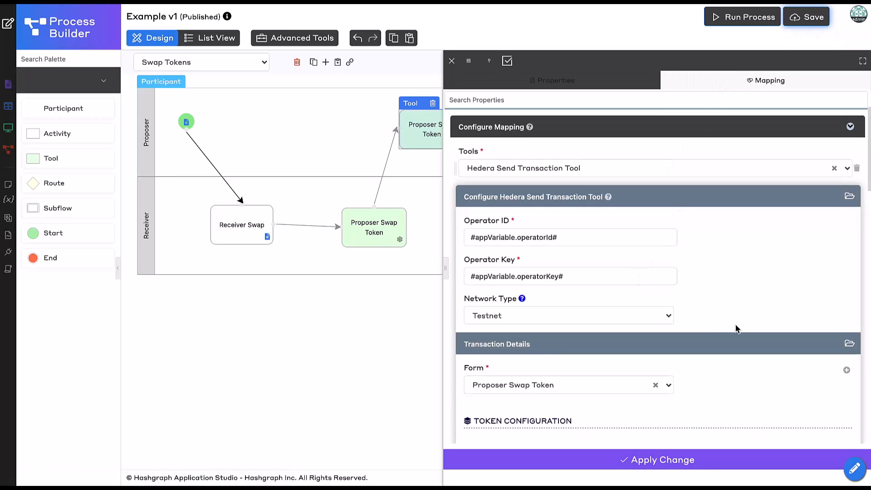
scroll(735, 327, "down", 3)
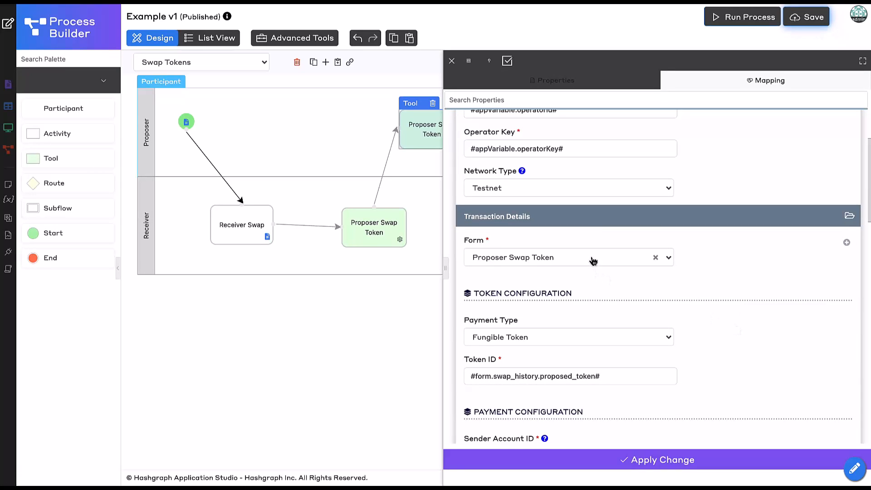
left_click(593, 261)
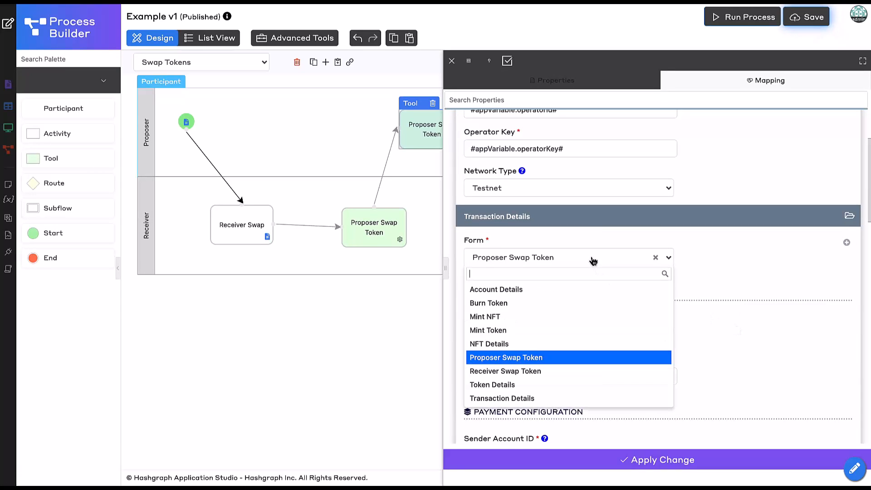
left_click(554, 374)
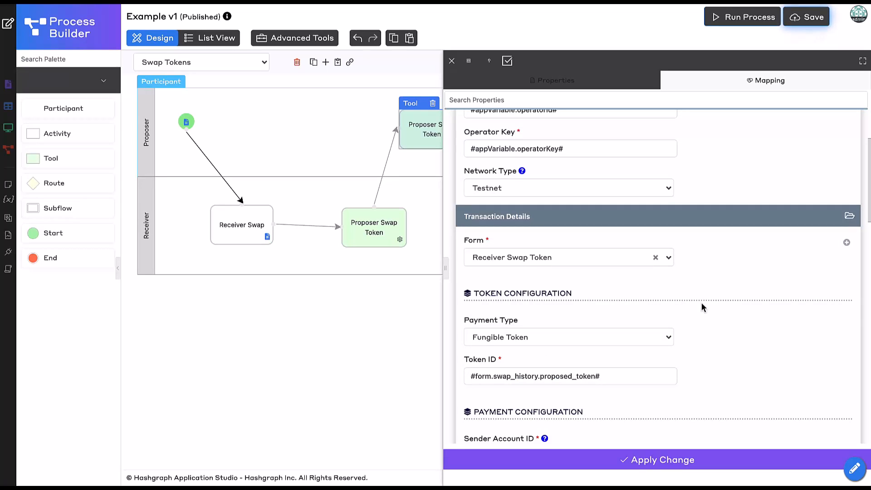
- Replace the copied tool's Token ID with the hash variable #form.swap_history.proposed_token_receiver# built in the Property Assistant
scroll(702, 304, "down", 3)
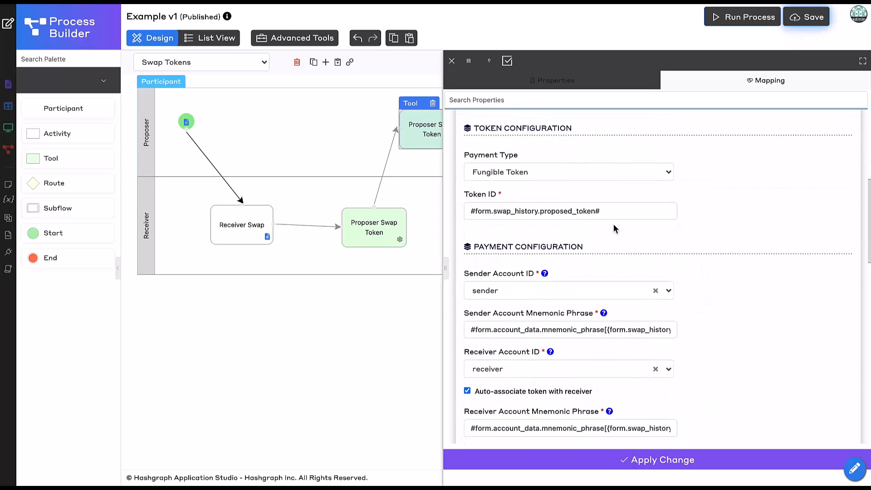
left_click(594, 211)
key("ctrl+a")
key("BackSpace")
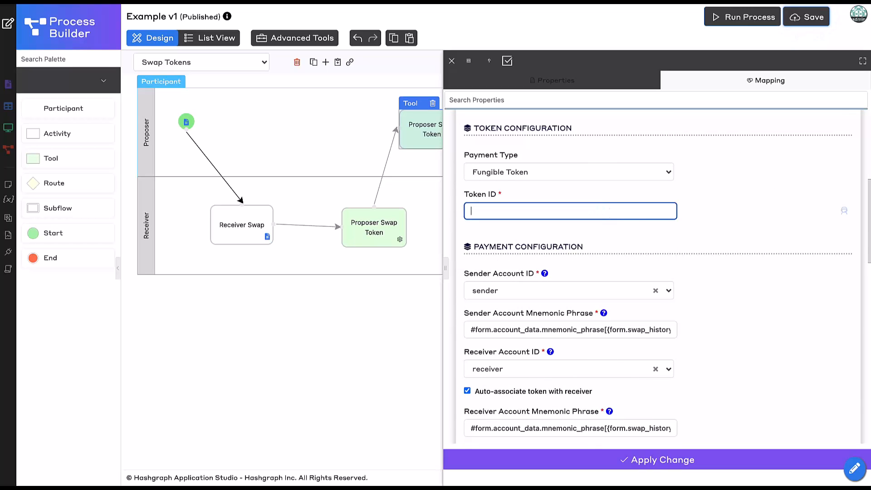
left_click(844, 210)
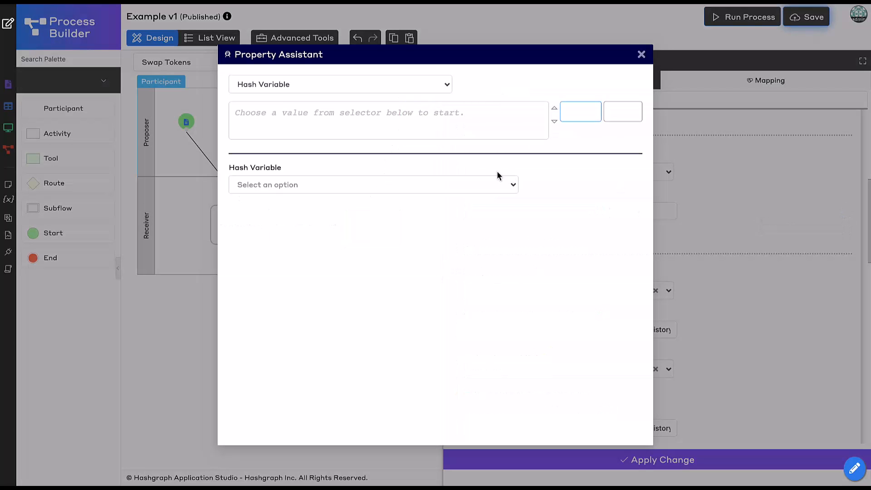
left_click(460, 186)
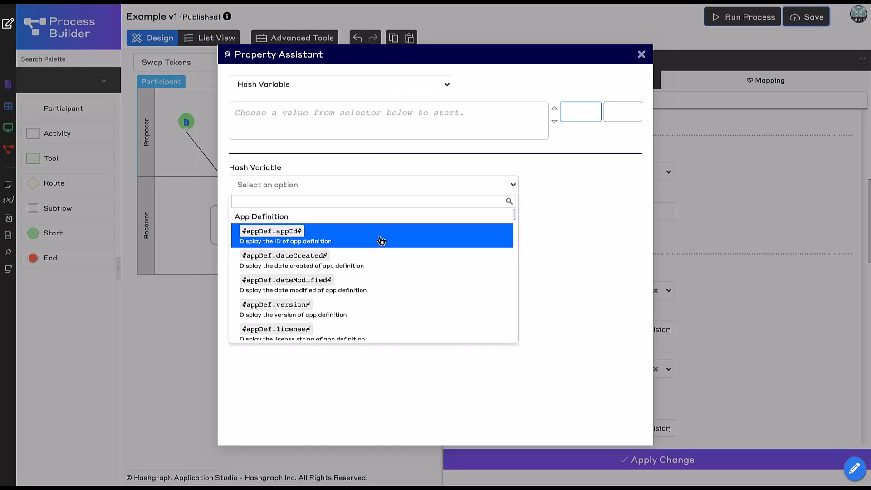
type("form.")
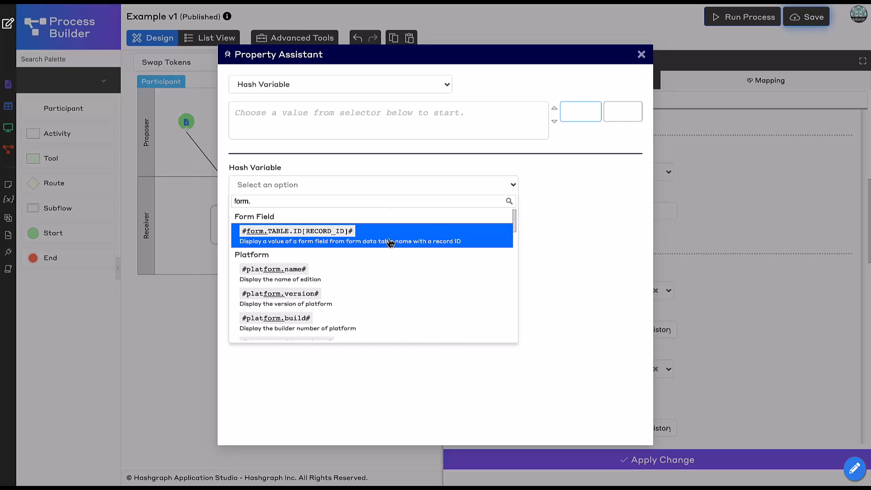
left_click(390, 243)
left_click(347, 245)
left_click(329, 346)
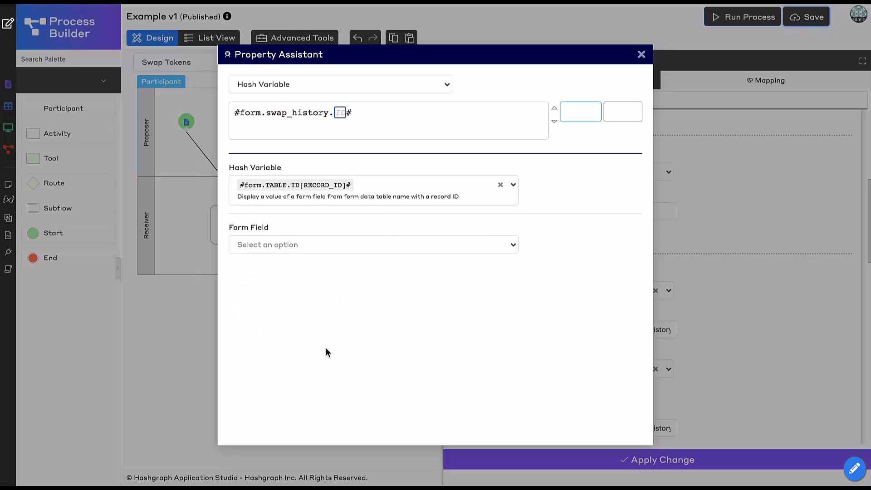
left_click(329, 249)
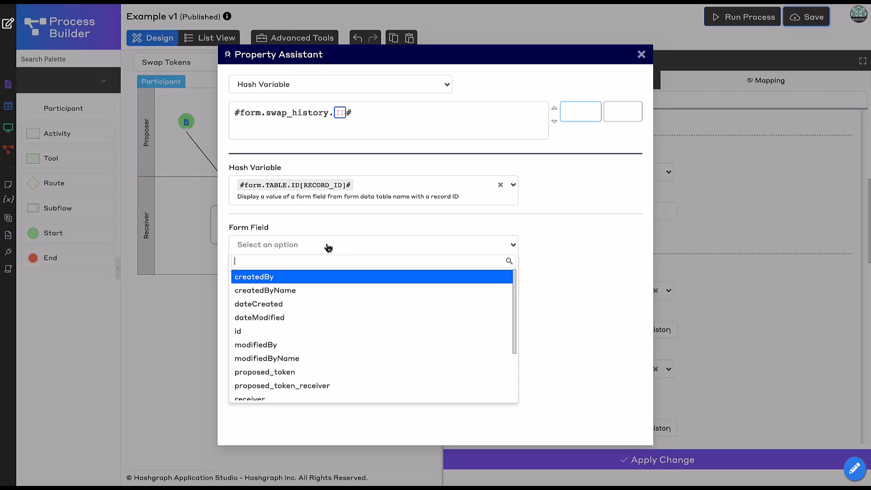
left_click(323, 386)
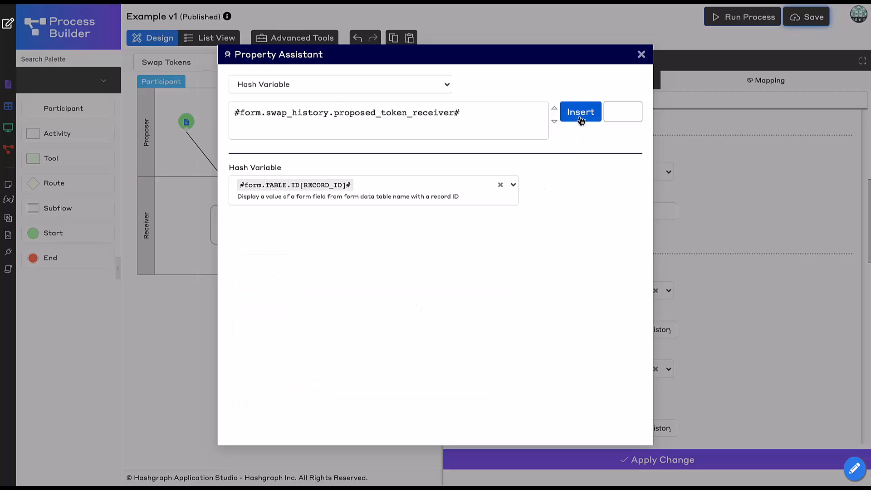
left_click(581, 112)
- Swap the copied tool's payment accounts, setting Sender Account ID to receiver and Receiver Account ID to sender
scroll(693, 288, "down", 2)
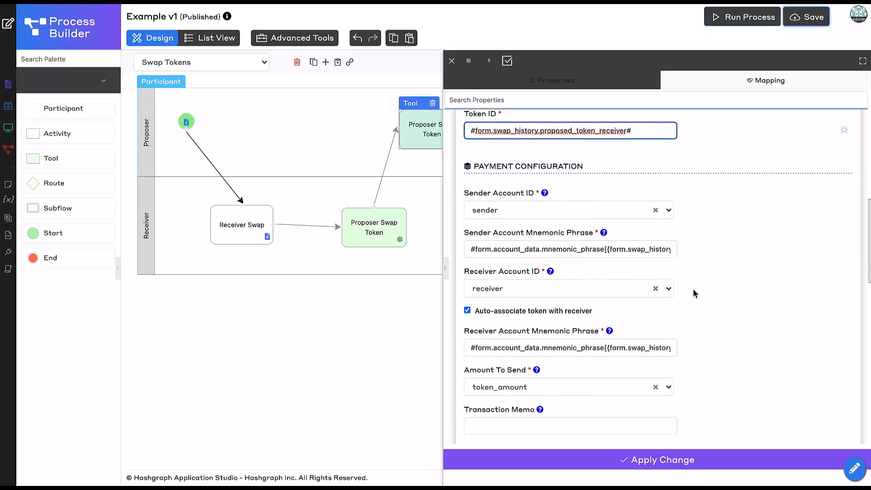
left_click(521, 212)
left_click(520, 350)
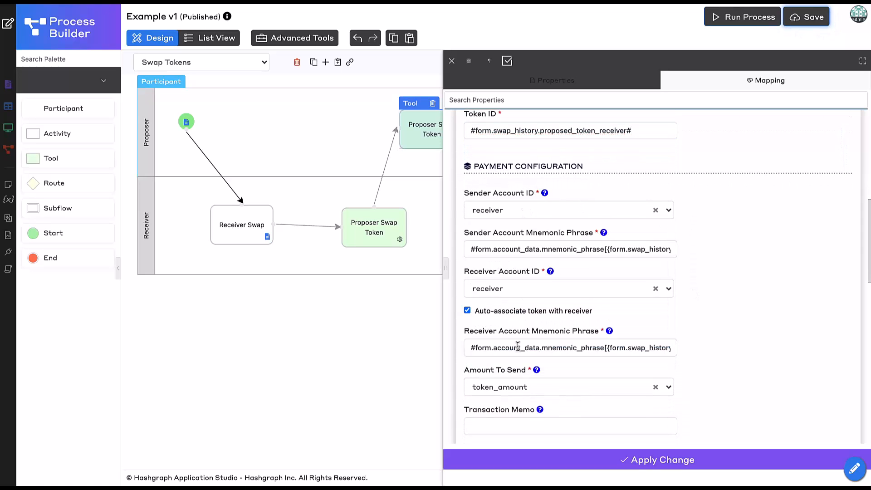
left_click(554, 289)
scroll(546, 376, "down", 3)
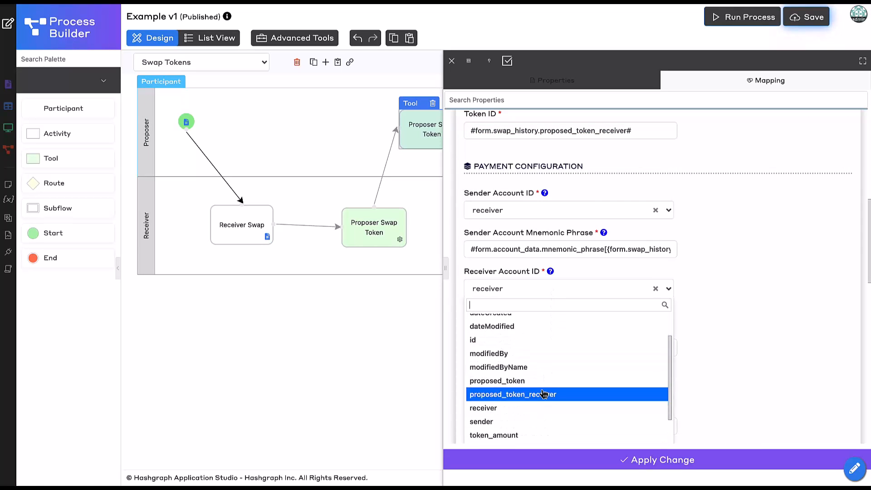
left_click(545, 383)
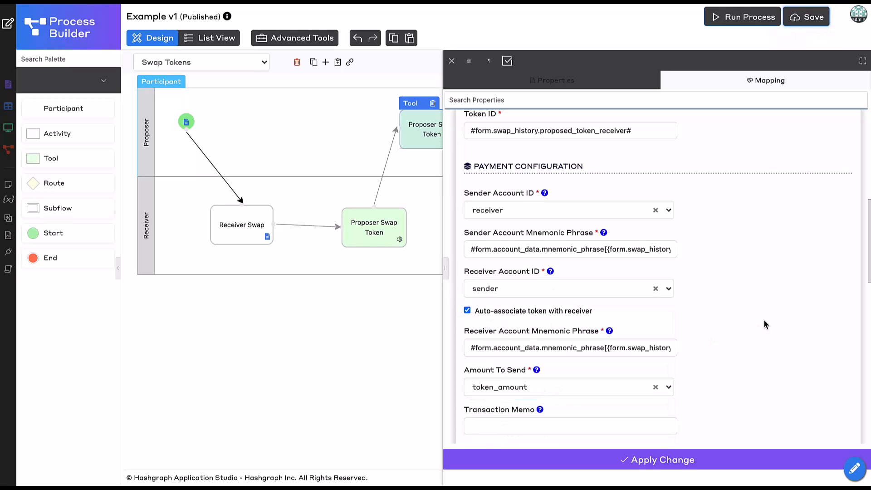
- Change the field reference in the Sender Account Mnemonic Phrase expression to receiver, giving {form.swap_history.receiver}
scroll(764, 320, "down", 1)
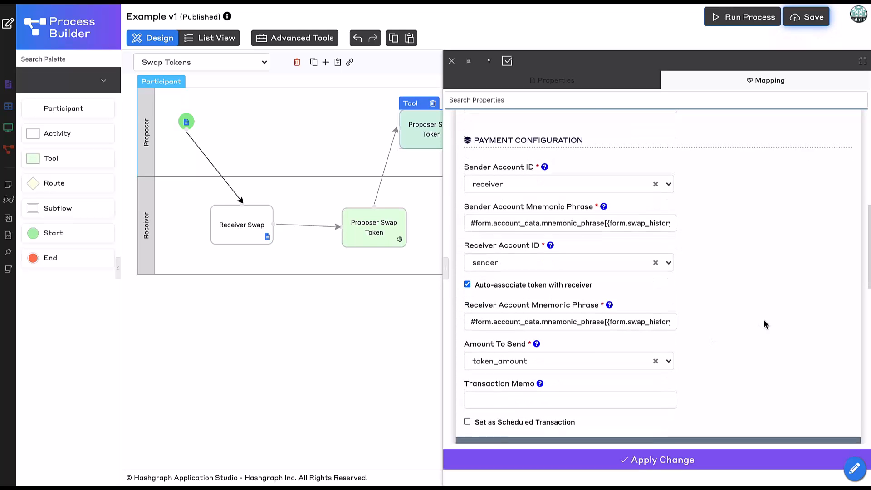
left_click(644, 308)
left_click(650, 213)
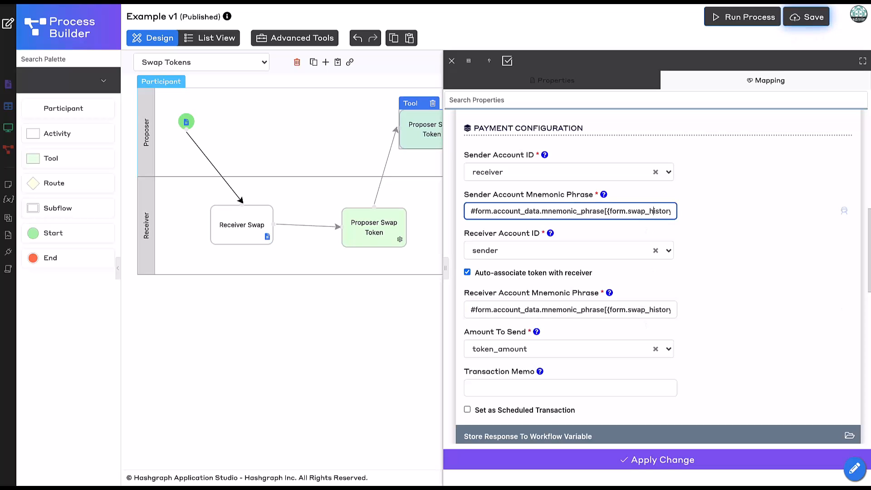
key("End")
key("BackSpace")
key("BackSpace")
key("BackSpace")
key("BackSpace")
key("BackSpace")
key("BackSpace")
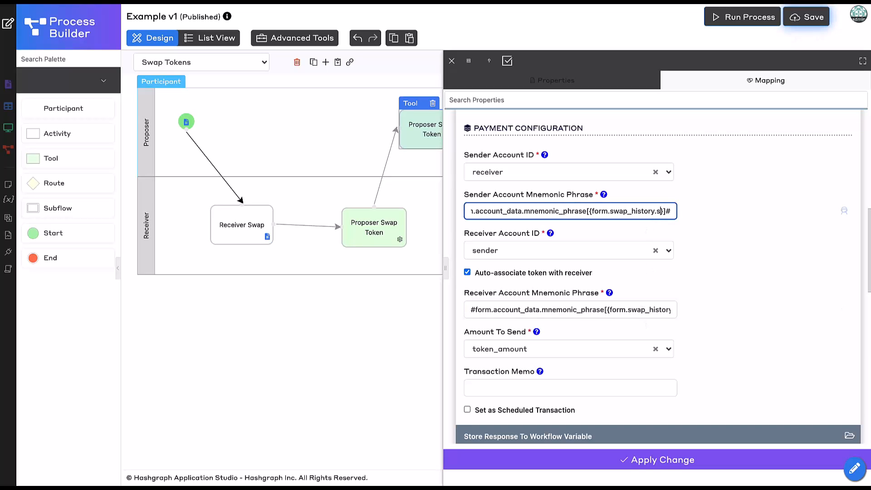
type("receiver")
key("End")
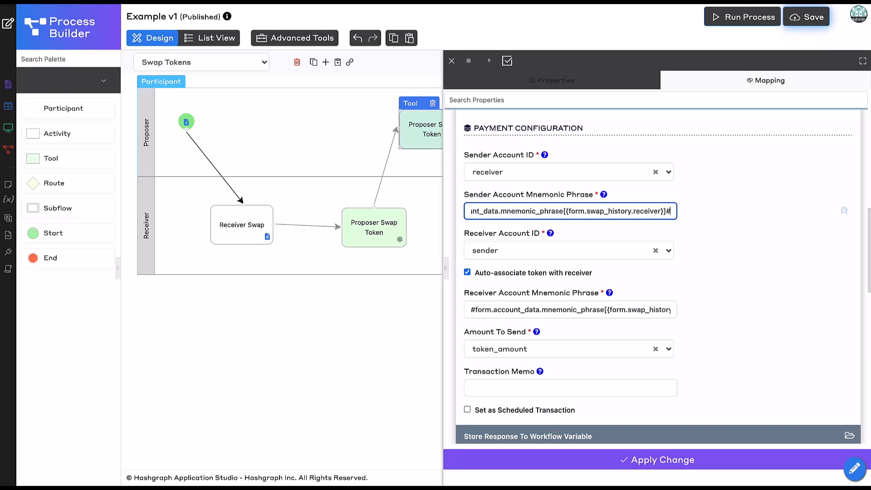
- Change the field reference in the Receiver Account Mnemonic Phrase expression to sender, giving {form.swap_history.sender}
left_click(651, 312)
key("End")
key("Left")
key("Left")
key("Left")
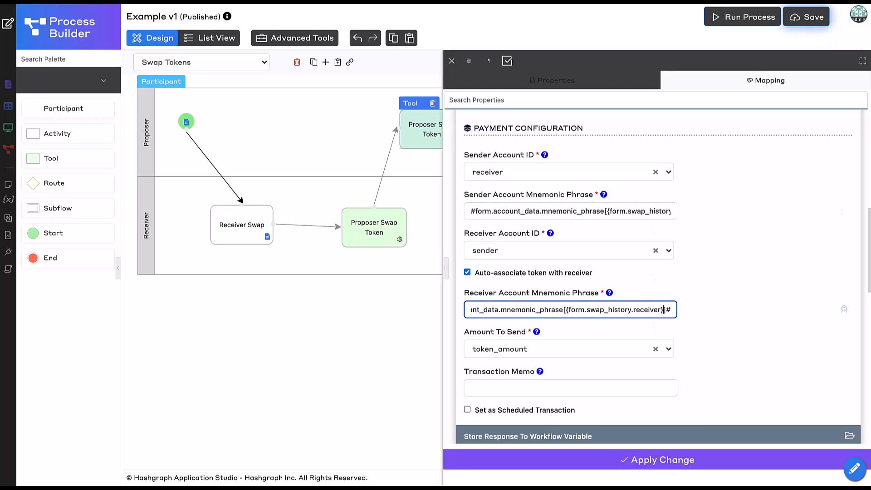
key("BackSpace")
key("BackSpace")
key("BackSpace")
key("BackSpace")
key("BackSpace")
key("BackSpace")
key("BackSpace")
key("BackSpace")
type("sender")
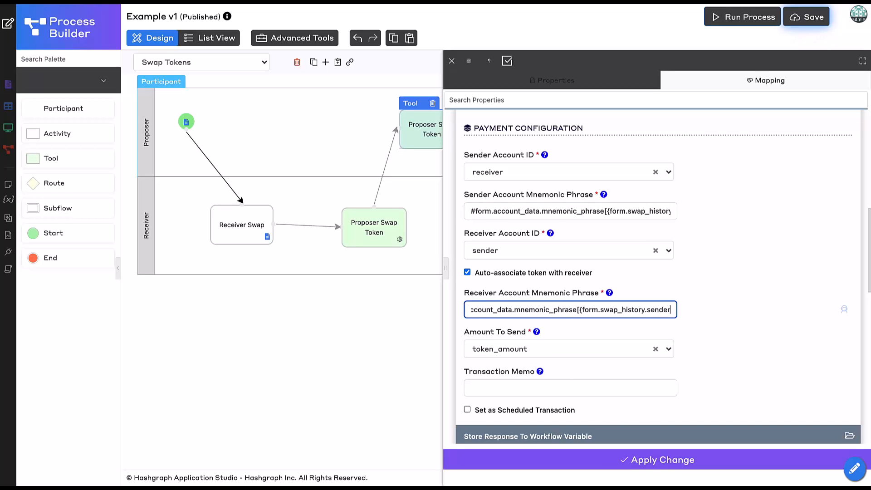
key("End")
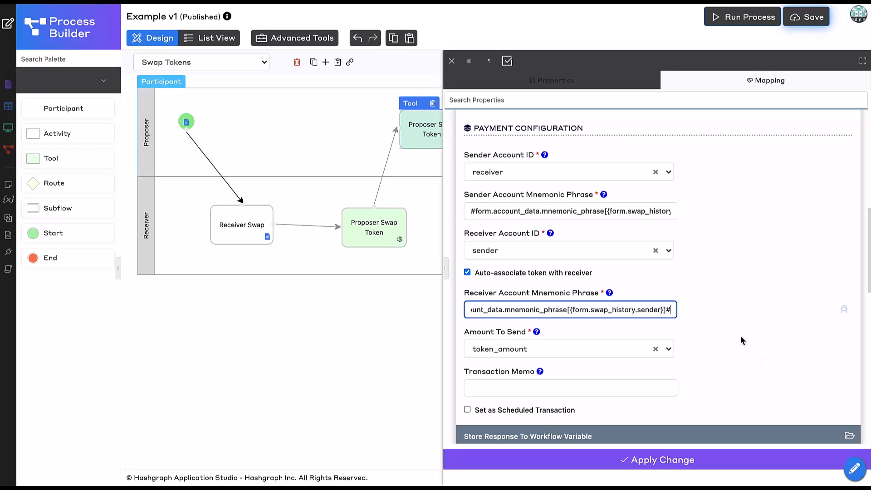
- Set the copied tool's Amount To Send to the token_amount_receiver field
left_click(741, 337)
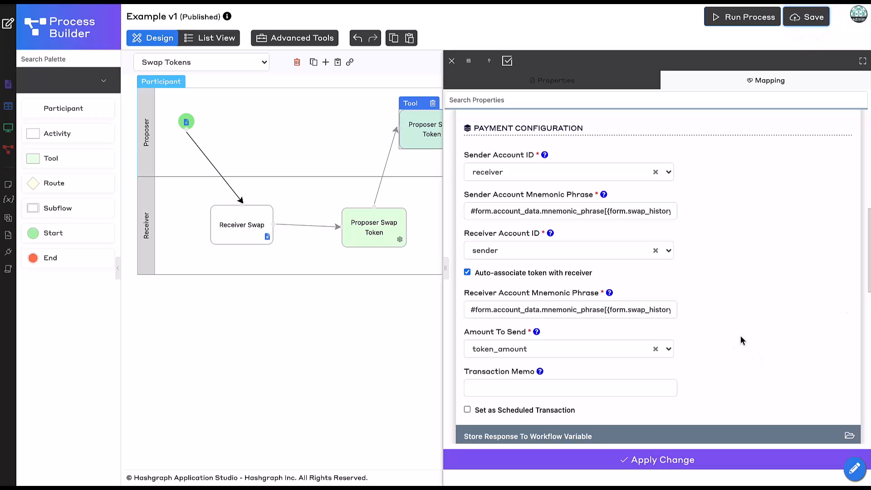
left_click(576, 349)
type("token")
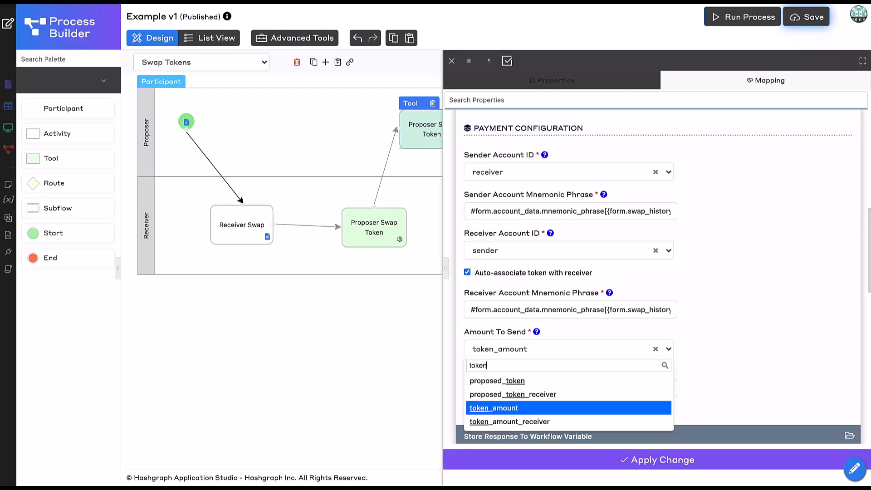
left_click(584, 421)
- Store the copied tool's Transaction ID in the txIdReceiver (Swap Tokens) workflow variable, apply the changes and close the tool's properties
scroll(769, 337, "up", 1)
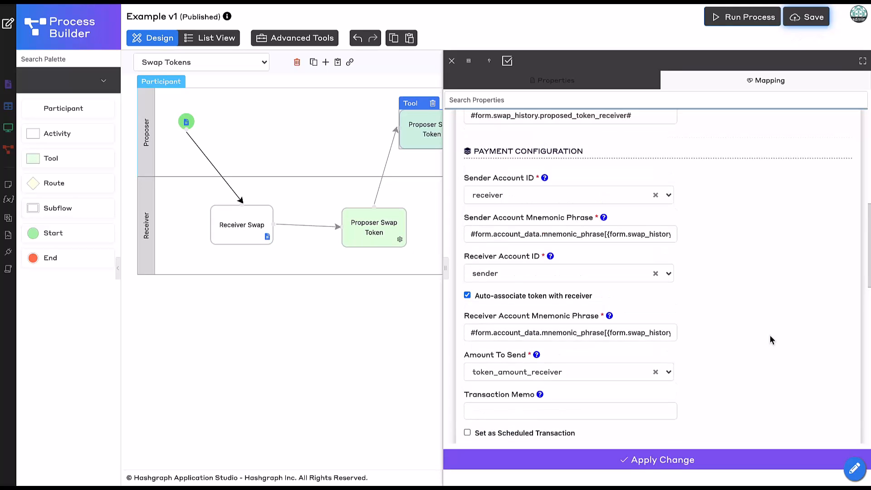
scroll(770, 340, "up", 1)
scroll(770, 339, "down", 1)
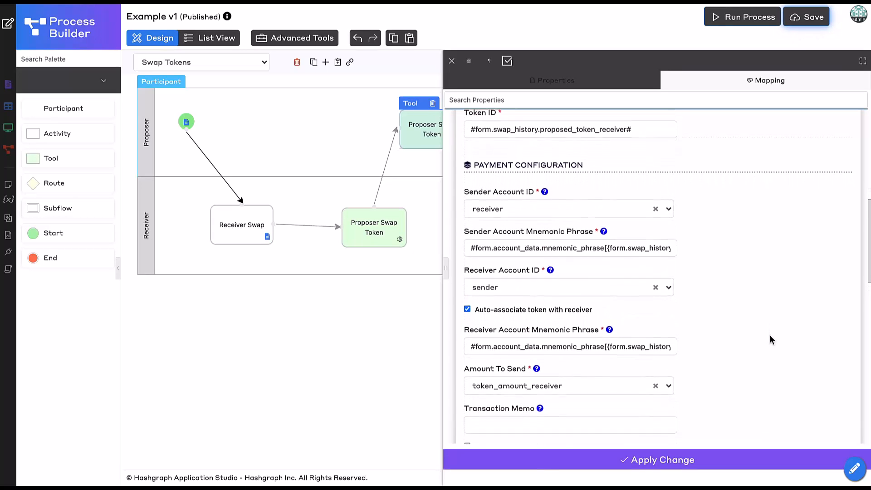
scroll(770, 338, "down", 6)
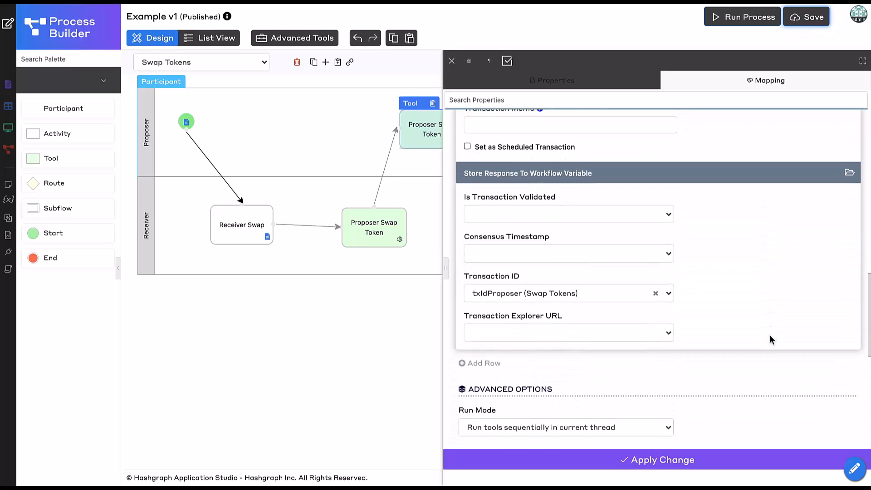
left_click(593, 294)
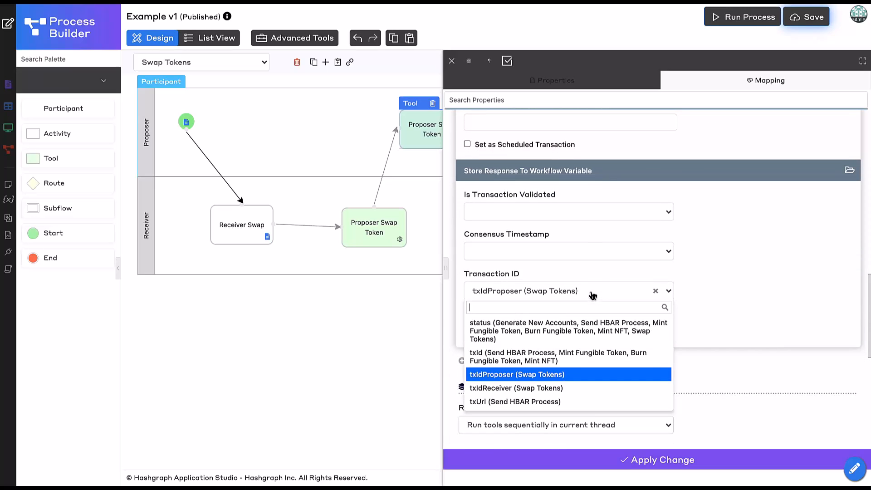
left_click(564, 389)
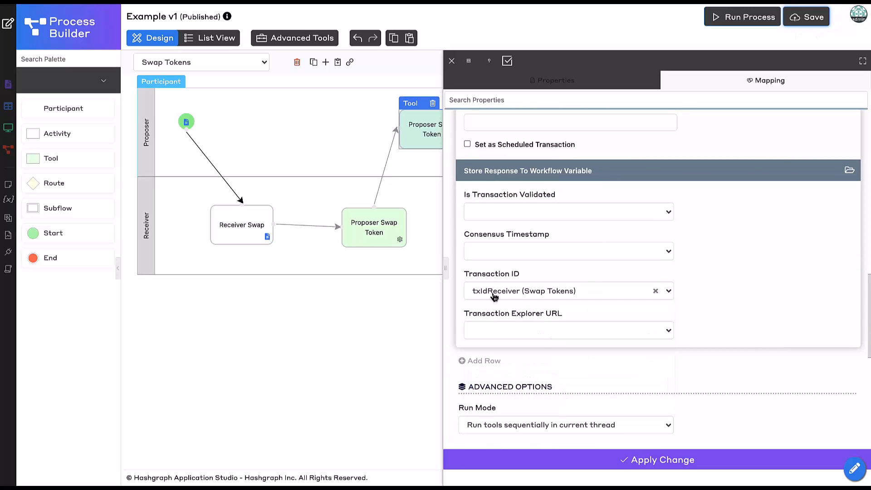
scroll(659, 389, "down", 2)
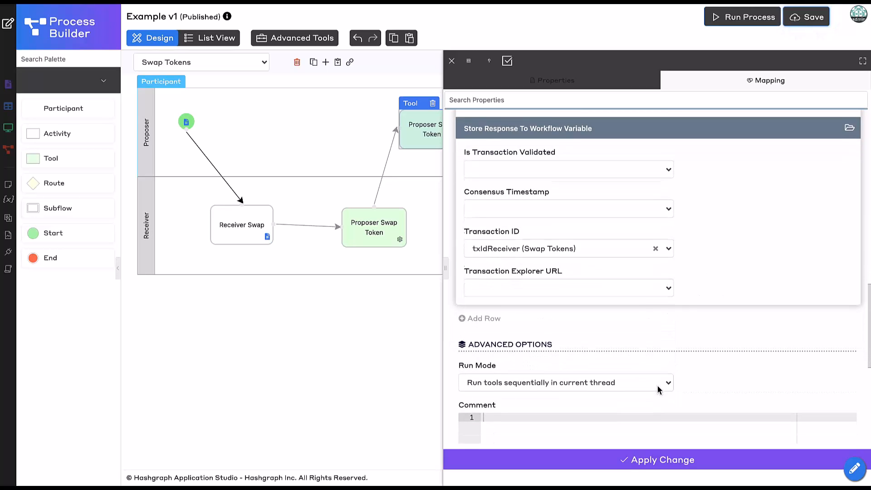
left_click(576, 467)
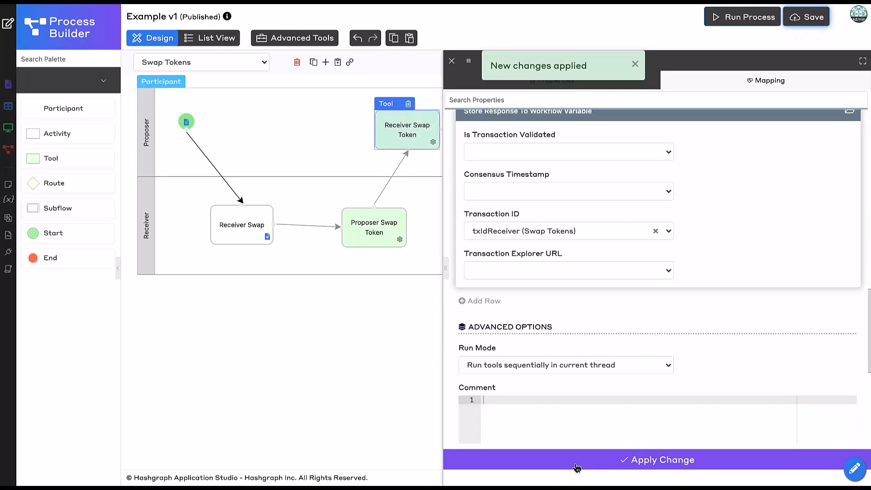
left_click(452, 63)
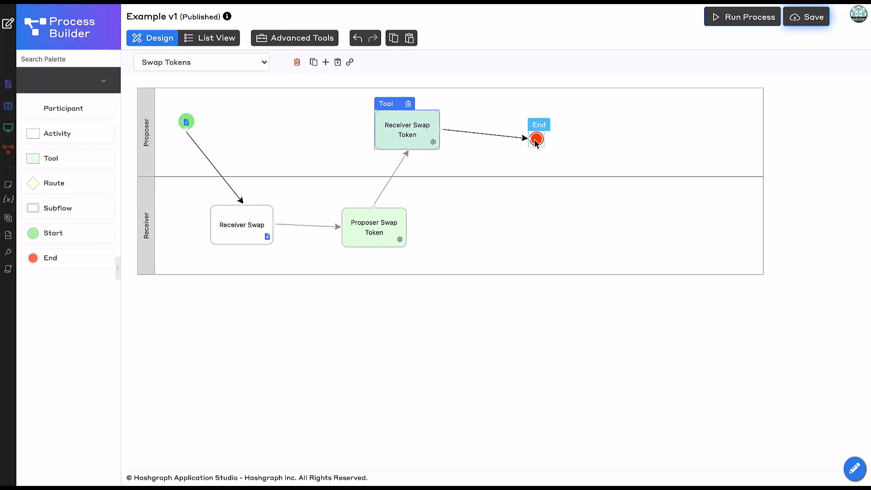
- Replace the End node after Receiver Swap Token with a new connected tool that leads to a new End node
left_click(535, 139)
left_click(561, 123)
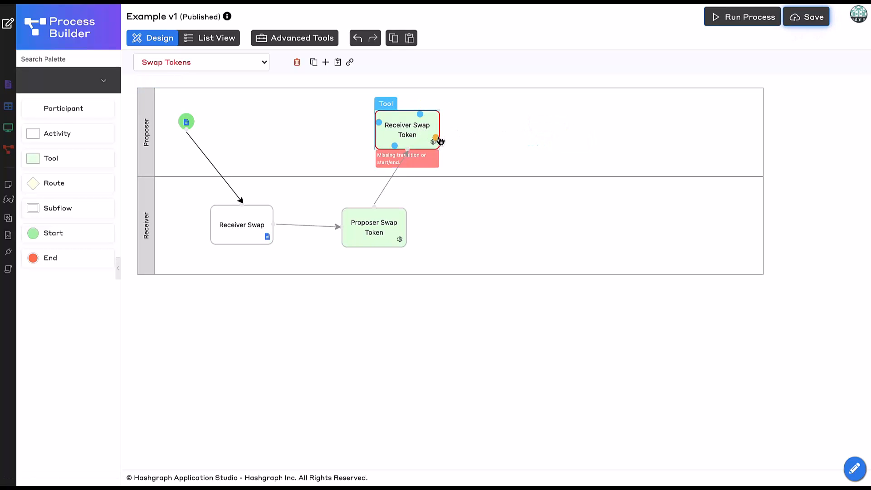
left_click_drag(437, 137, 482, 138)
left_click(482, 113)
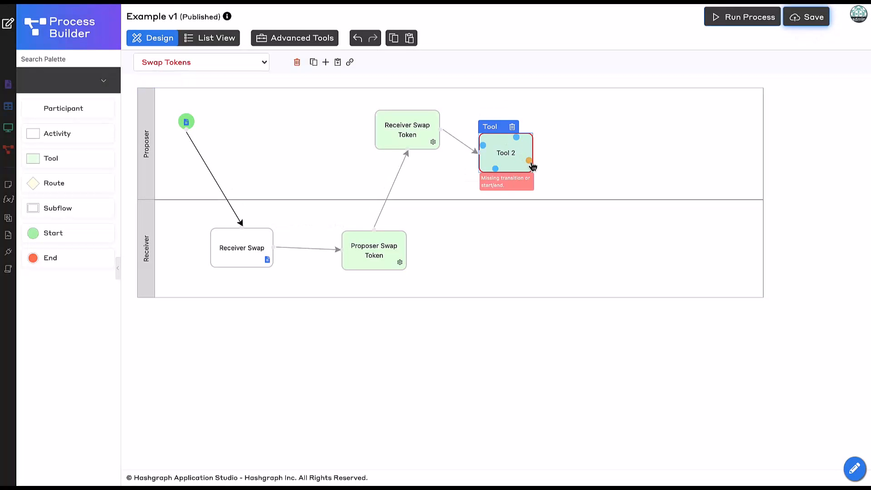
left_click_drag(529, 160, 583, 171)
left_click(567, 190)
- Set the new tool's ID to storeTxIdToForm and its name to Store Tx ID To Form
double_click(515, 159)
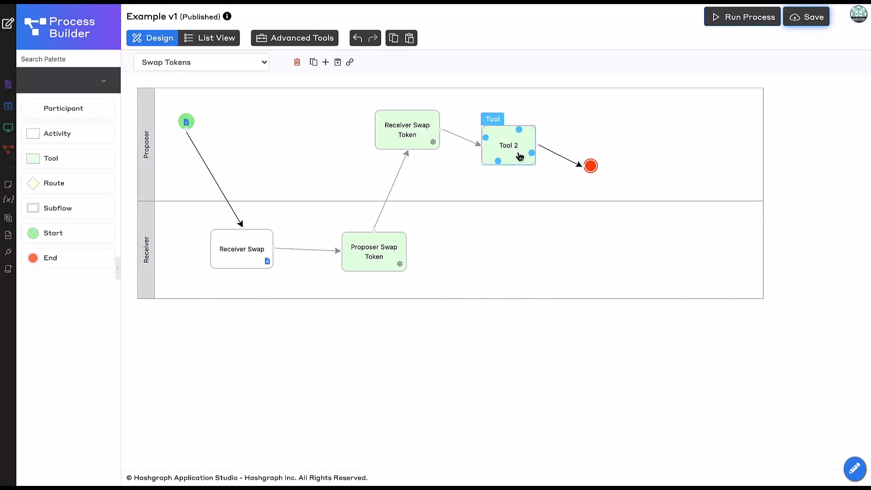
left_click(518, 167)
key("ctrl+a")
type("s")
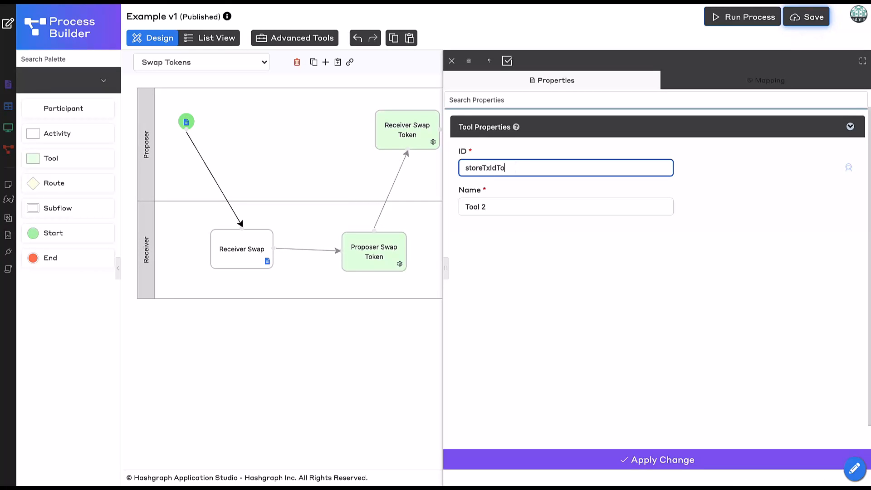
type("toreTxIdToForm")
key("Tab")
type("S")
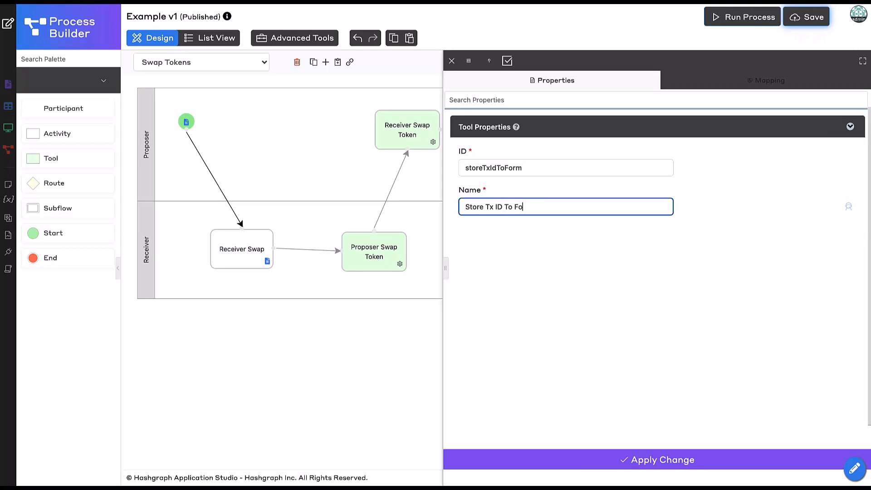
- Map the new tool to Update Form Data and select Proposer Swap Token as its form
left_click(706, 87)
left_click(581, 169)
type("upda")
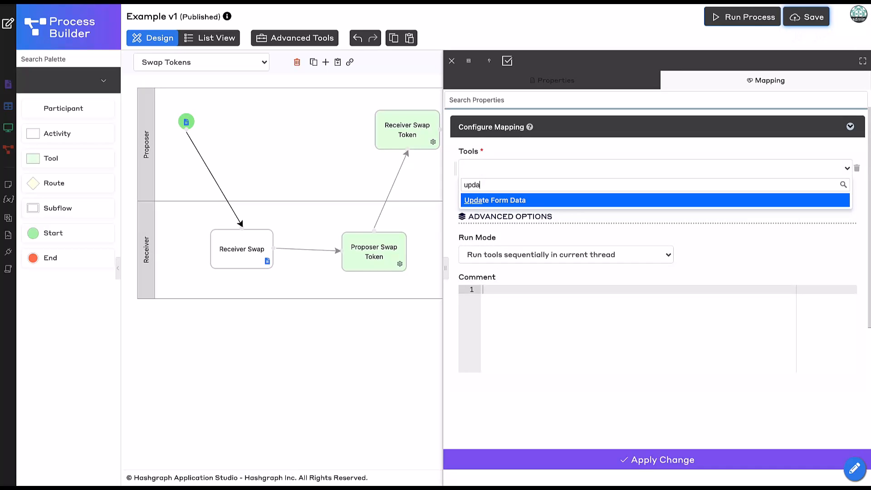
left_click(579, 201)
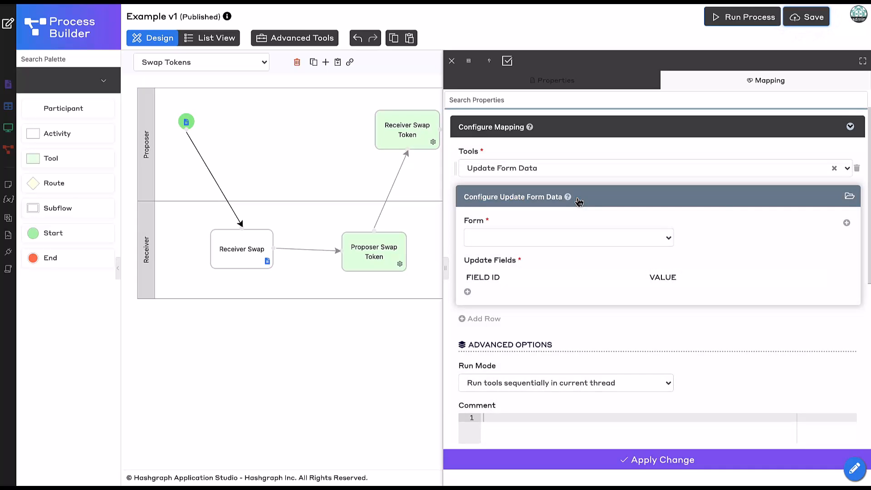
left_click(549, 240)
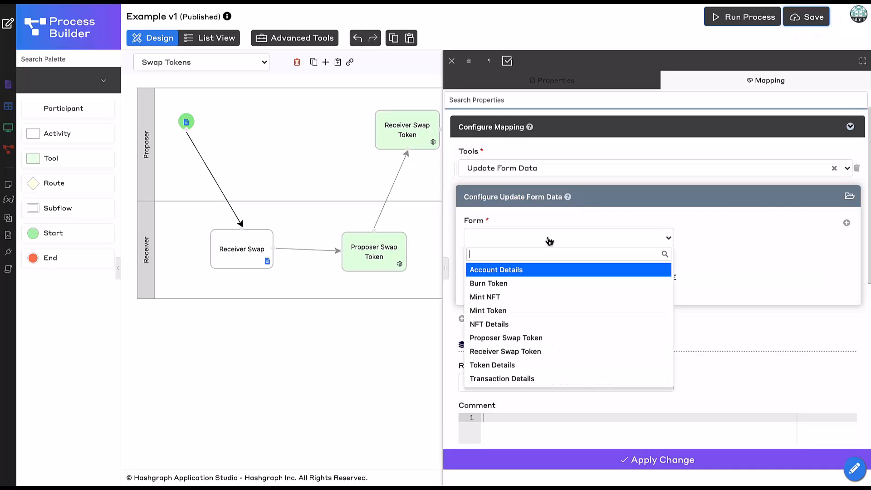
left_click(548, 344)
- Add two update-field rows with the field IDs transaction_id_proposer and transaction_id_receiver
scroll(665, 309, "down", 1)
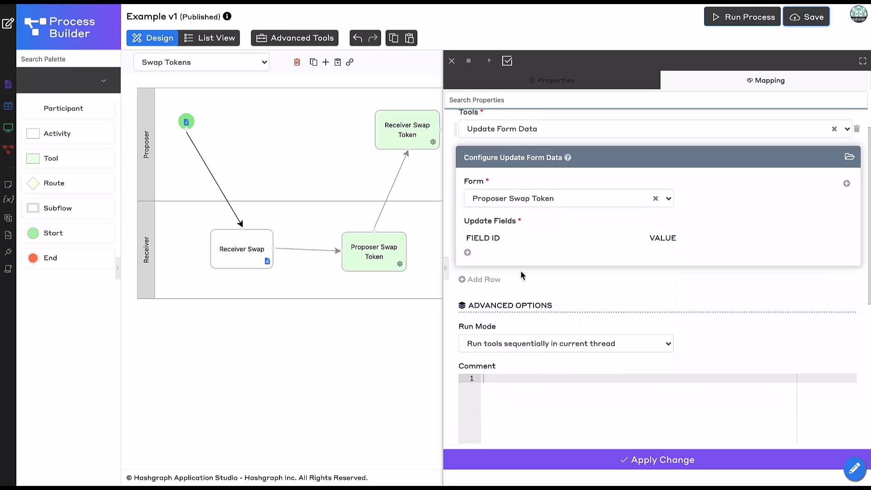
left_click(469, 253)
left_click(468, 294)
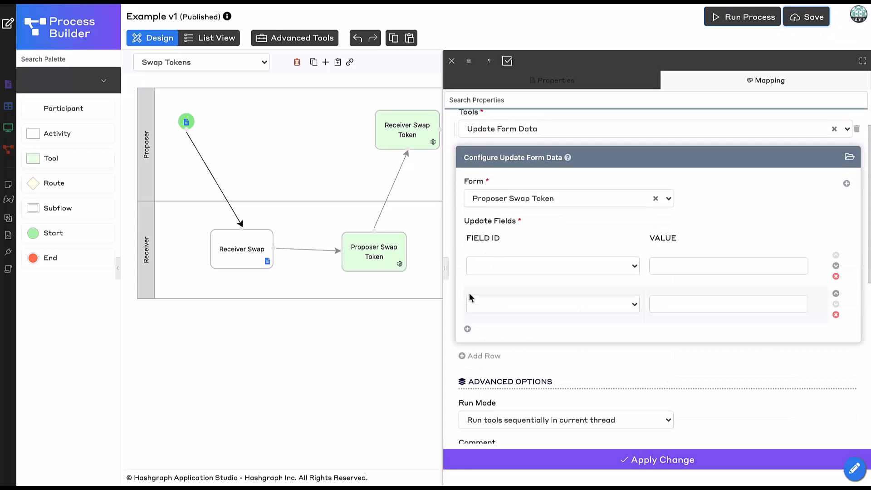
left_click(536, 269)
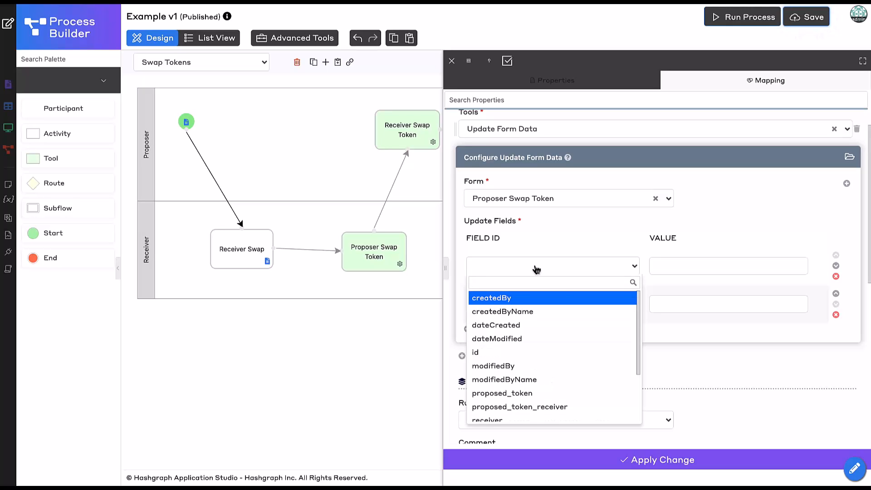
type("tran")
left_click(556, 299)
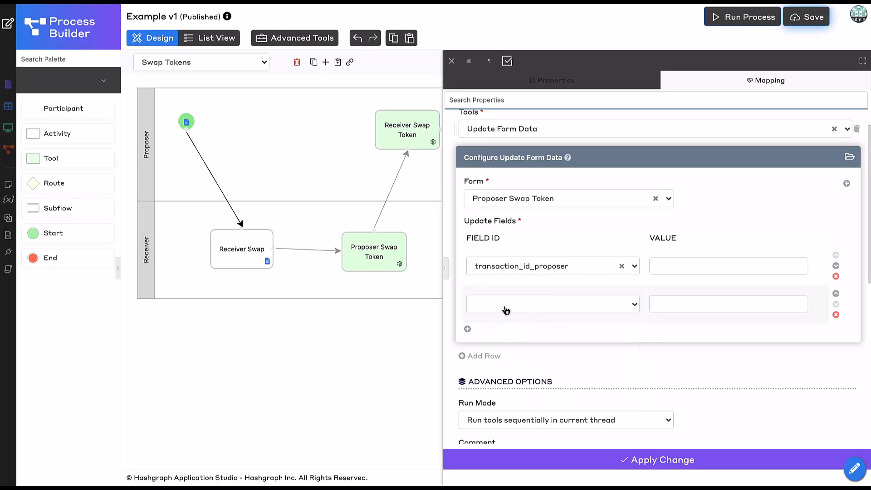
left_click(512, 304)
type("trans")
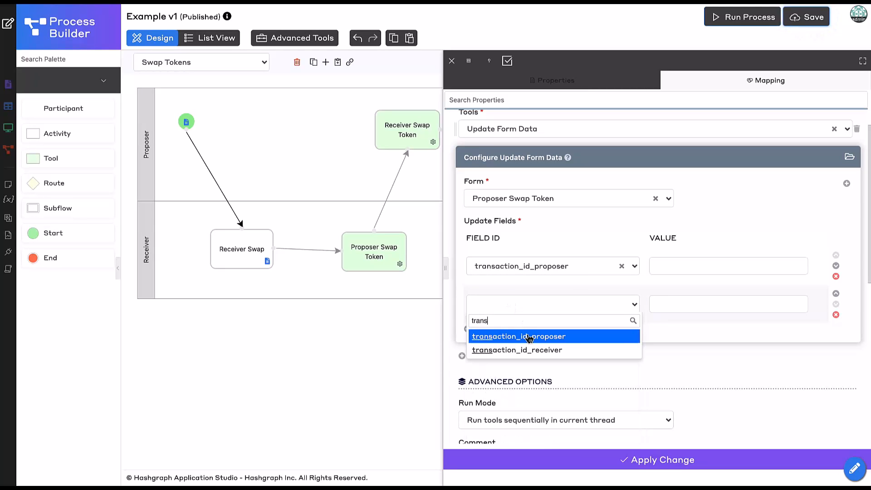
left_click(538, 352)
- Set the transaction_id_proposer value to the workflow hash variable #variable.txIdProposer# using the Property Assistant
left_click(688, 267)
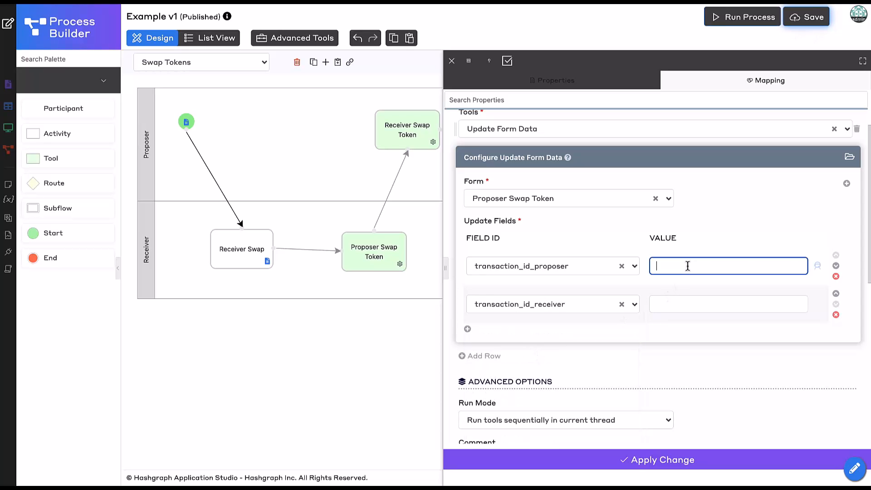
left_click(818, 266)
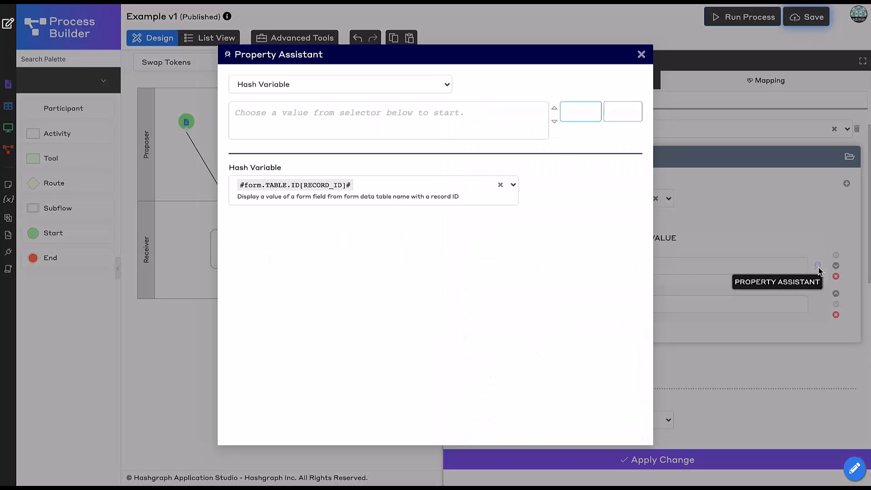
left_click(502, 185)
left_click(462, 188)
type("workf")
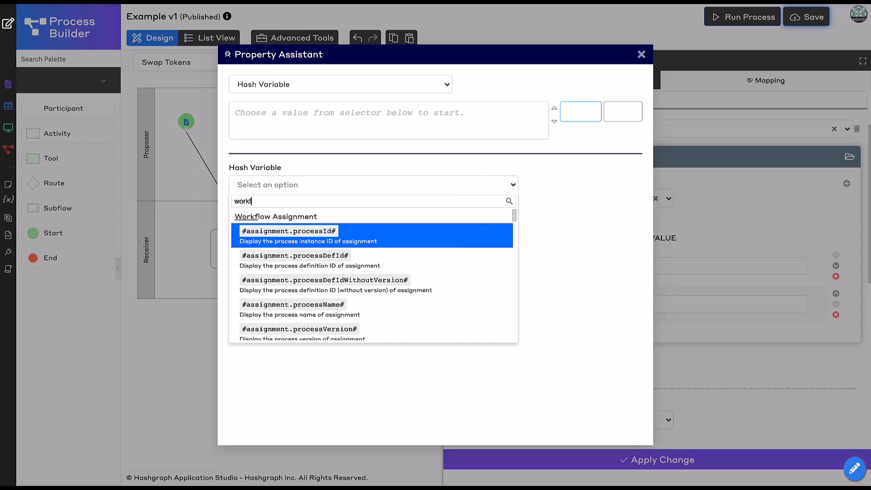
key("BackSpace")
key("BackSpace")
key("BackSpace")
type("variable.")
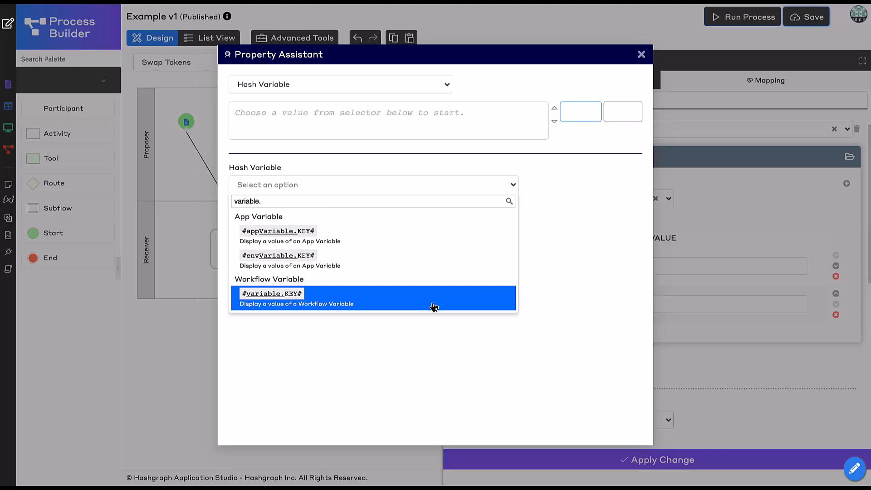
left_click(434, 302)
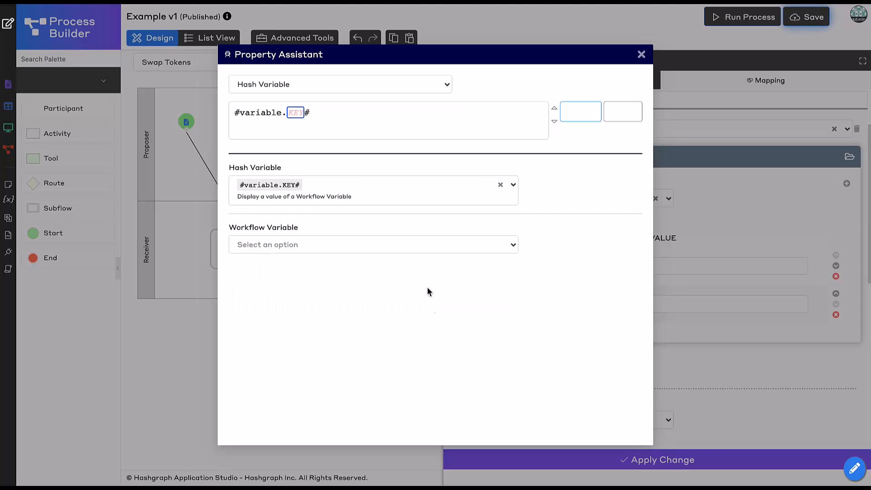
left_click(354, 254)
left_click(342, 317)
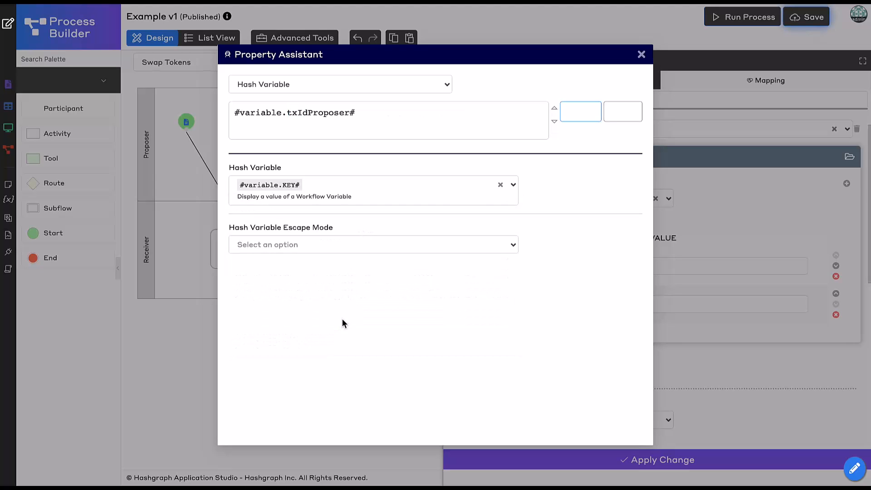
left_click(583, 115)
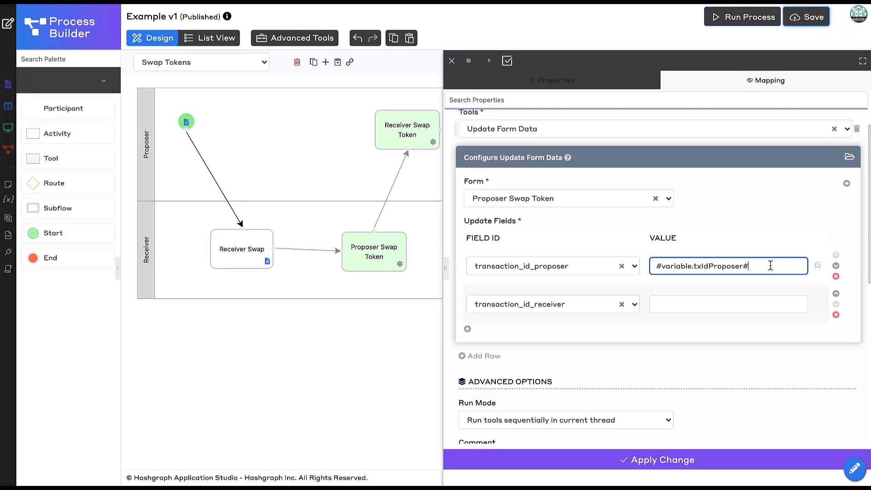
- Set the transaction_id_receiver value to the workflow hash variable #variable.txIdReceiver# using the Property Assistant, and save the process
left_click(778, 304)
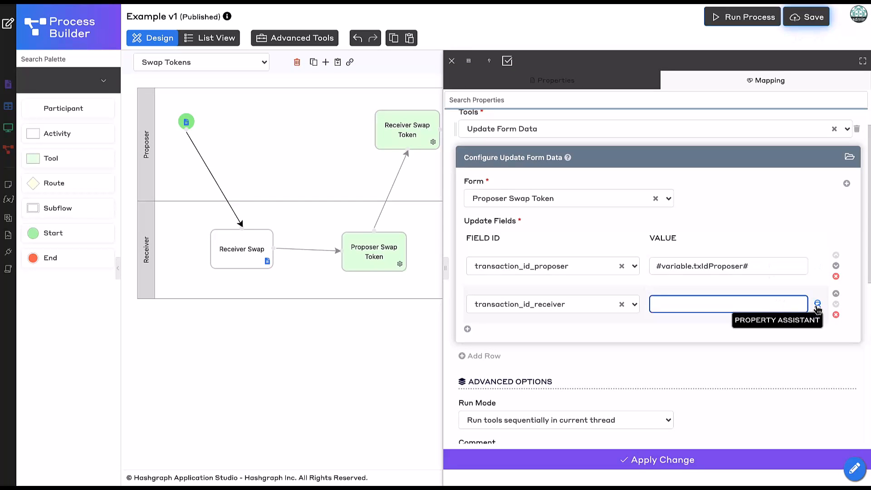
left_click(818, 304)
left_click(501, 185)
left_click(476, 187)
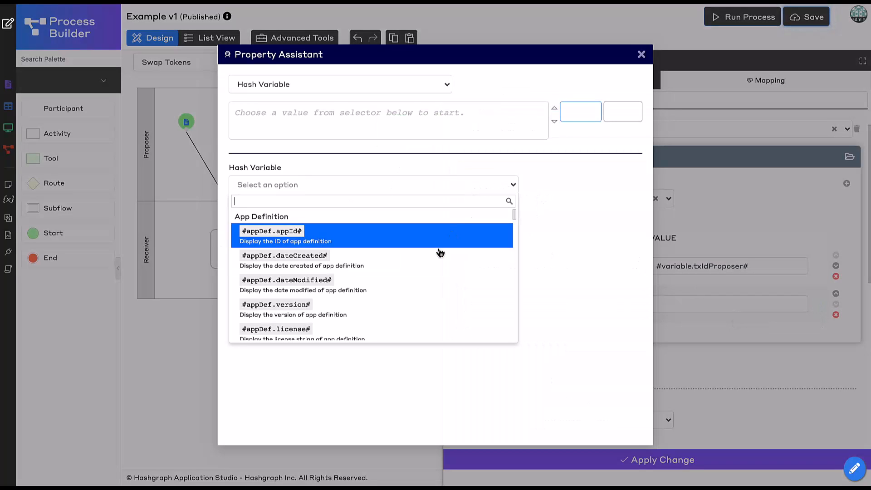
type("variable.")
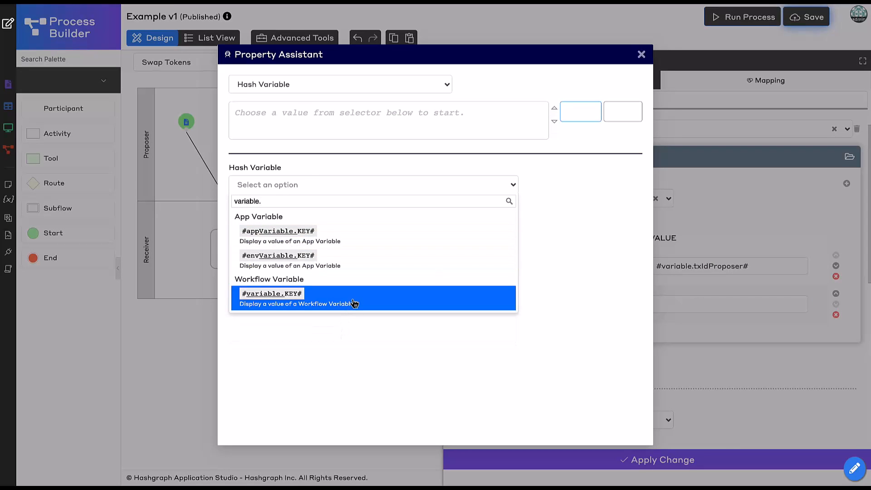
left_click(356, 302)
left_click(347, 244)
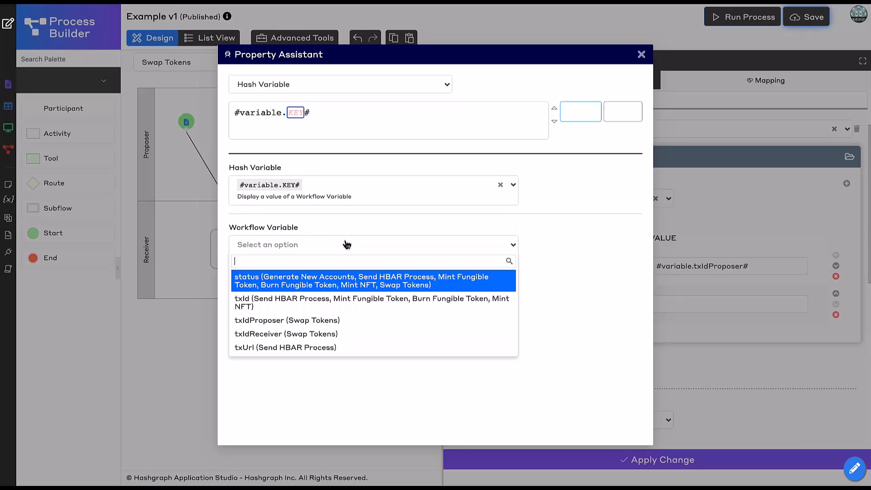
left_click(338, 337)
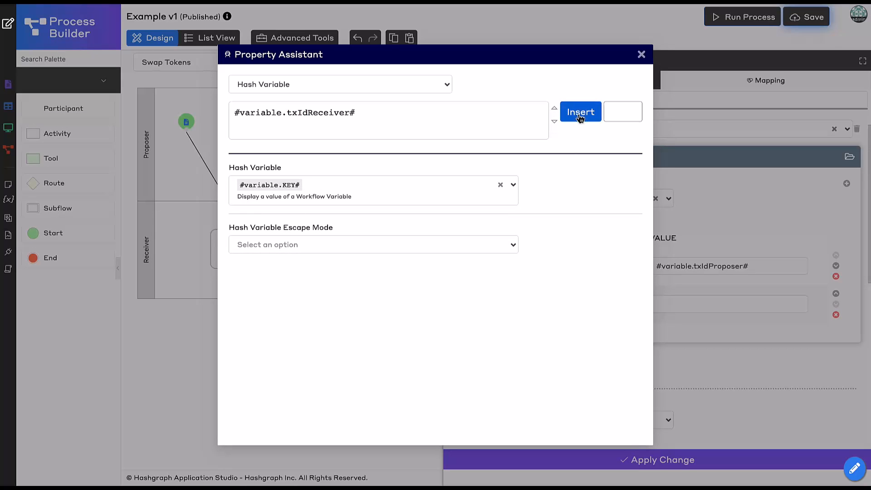
left_click(580, 118)
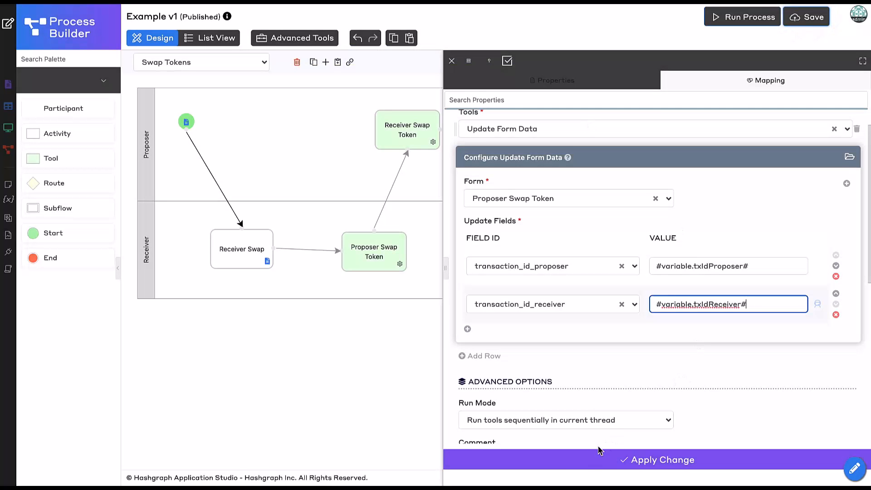
left_click(577, 466)
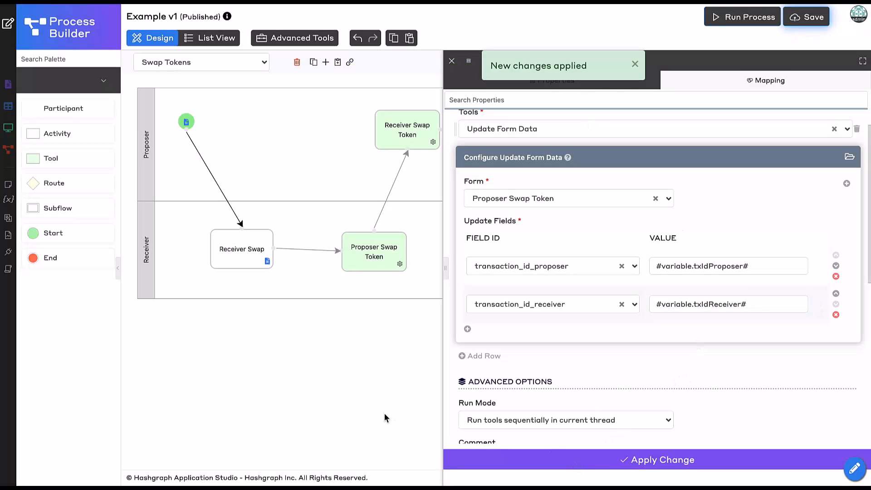
left_click(800, 25)
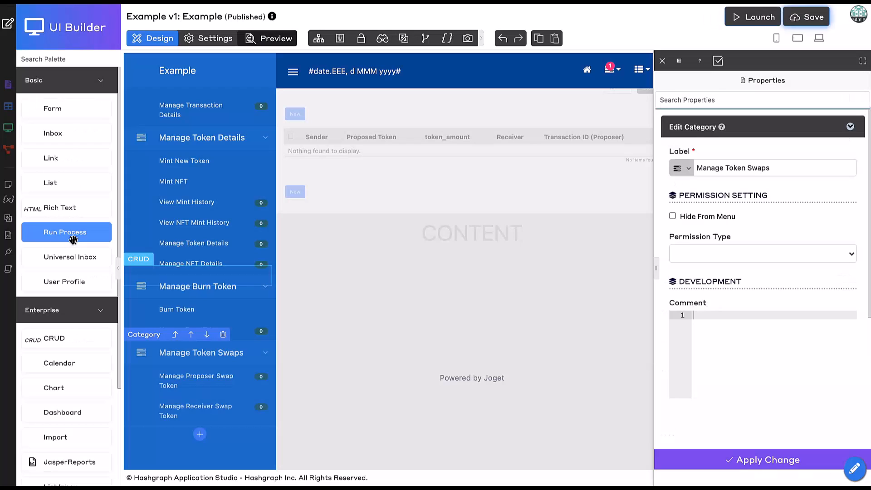
- Add a Run Process menu to the Manage Token Swaps category, linked to the Swap Tokens process and labelled Swap Tokens
left_click_drag(72, 239, 218, 399)
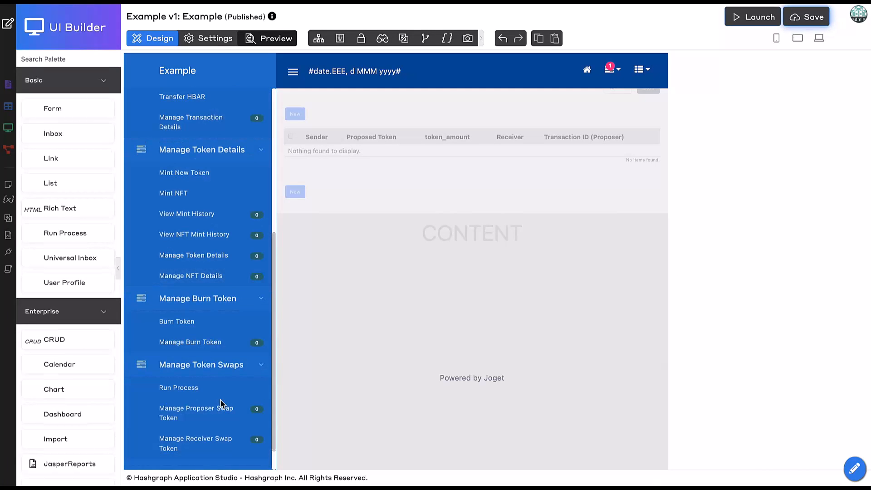
left_click(208, 388)
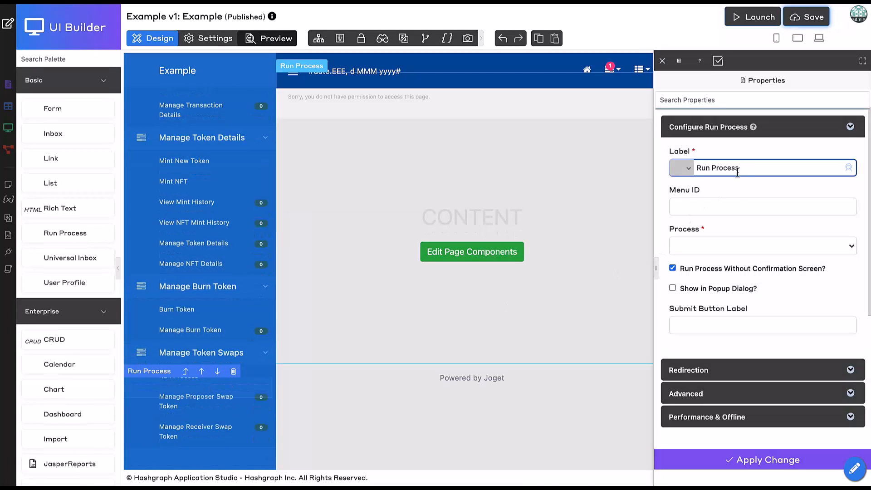
left_click(725, 245)
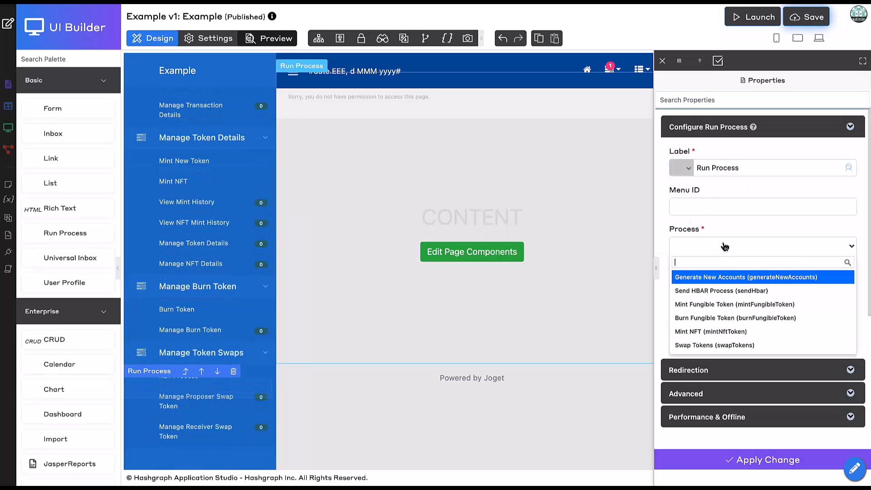
left_click(725, 347)
left_click(753, 167)
key("ctrl+a")
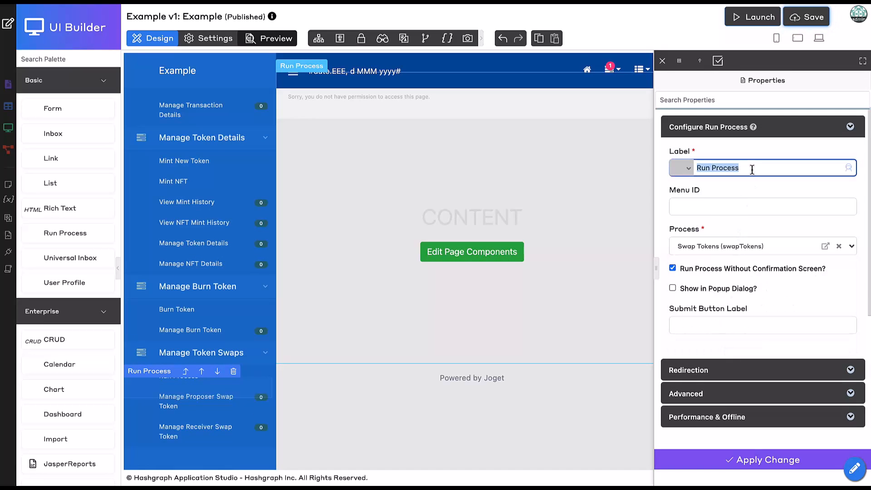
type("Swap Tokens")
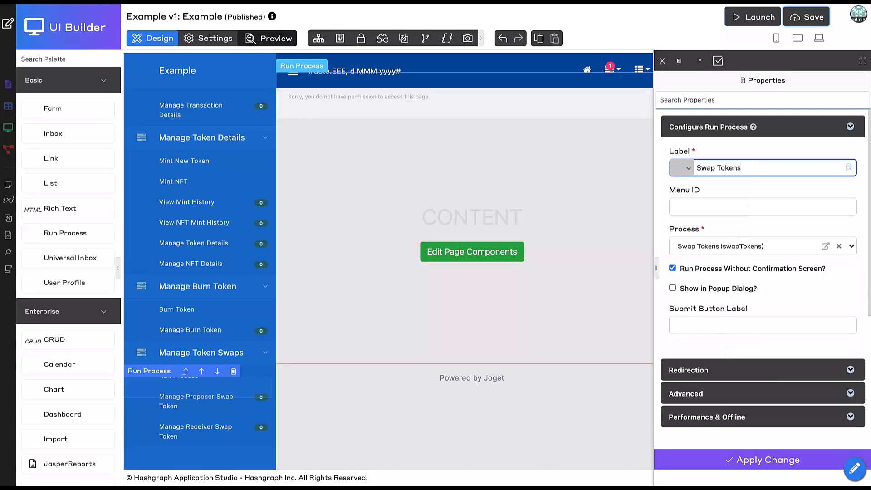
left_click(758, 472)
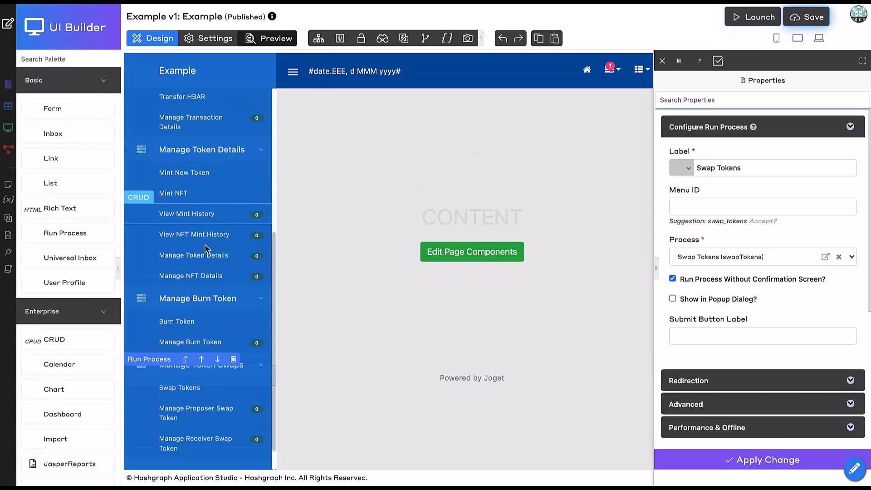
- Add an Inbox menu below Swap Tokens that shows assignments for the Swap Tokens process only
scroll(209, 256, "down", 1)
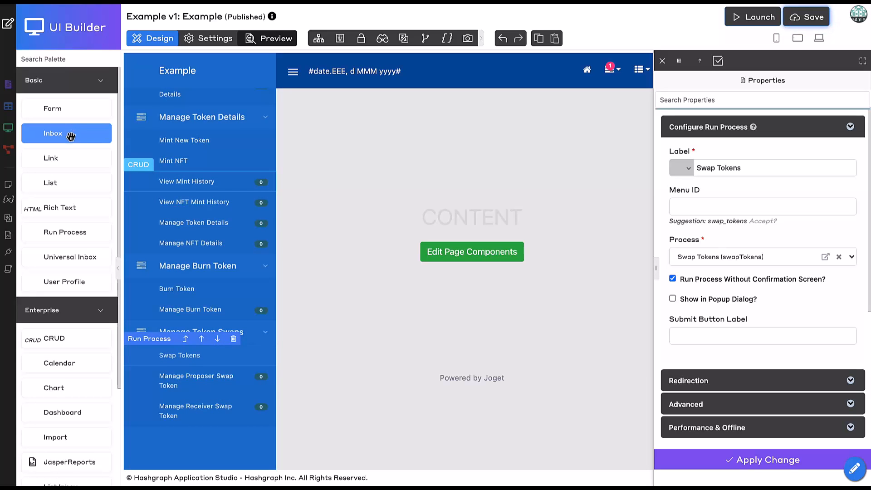
left_click_drag(70, 136, 211, 393)
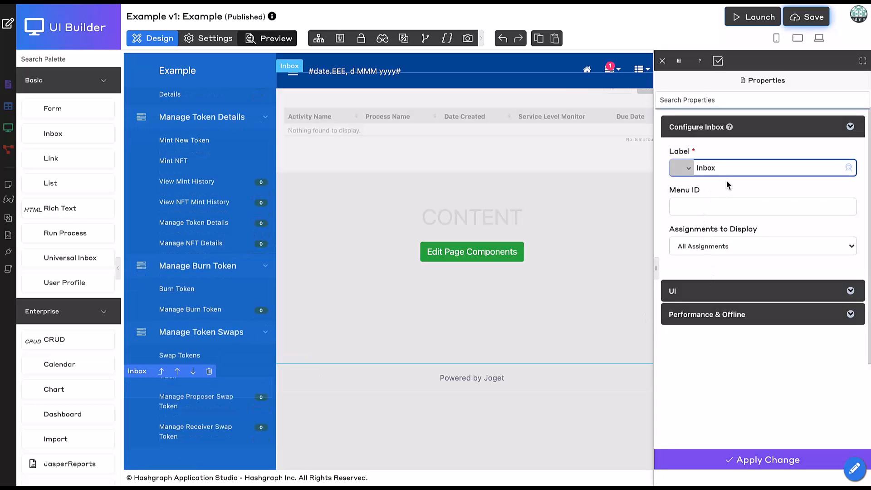
left_click(719, 246)
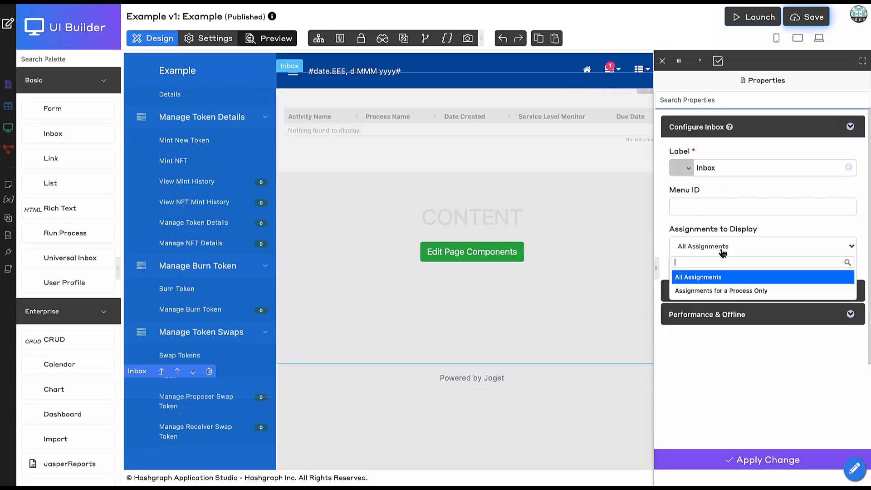
left_click(729, 293)
left_click(728, 286)
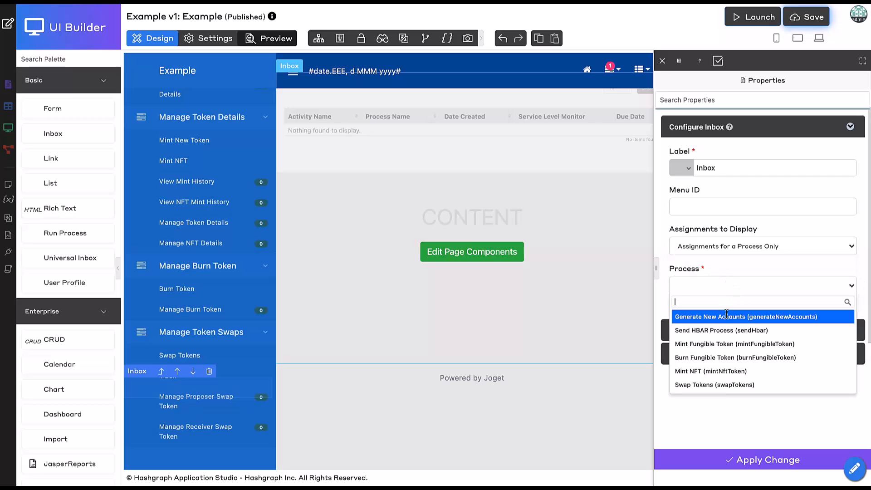
left_click(729, 386)
- Label the new inbox menu Token Swap Tasks and save the UI
double_click(731, 168)
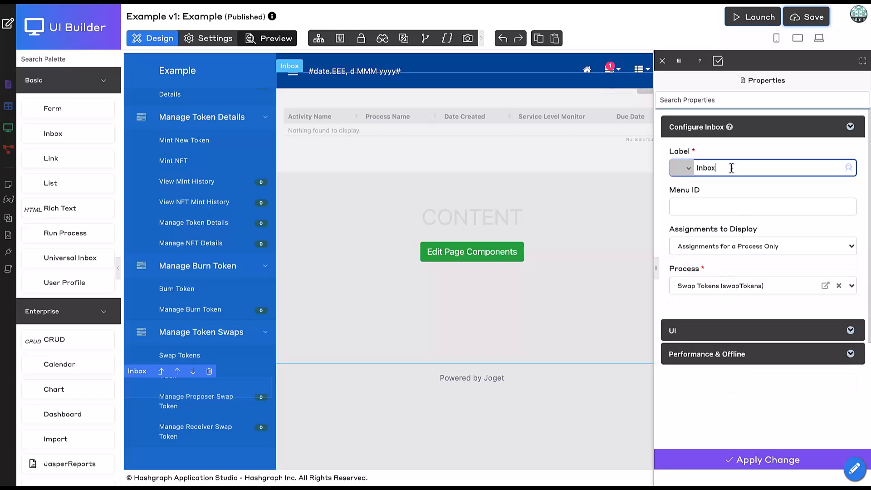
type("Token")
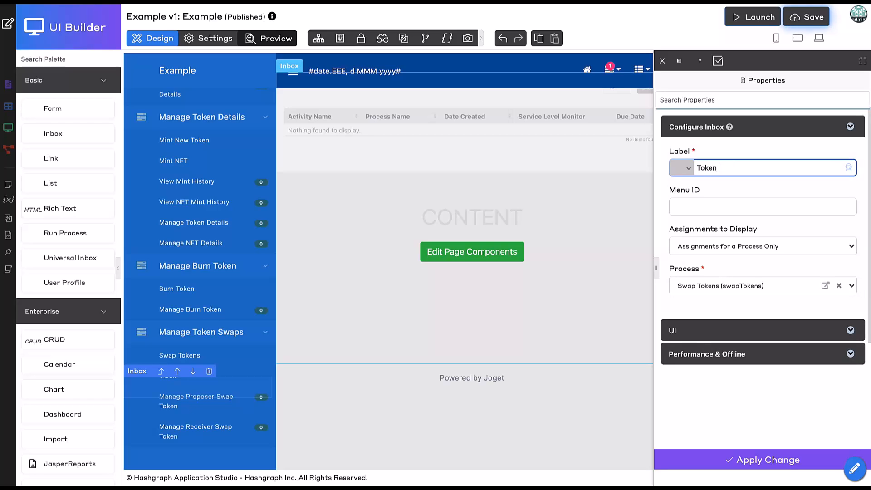
type(" Swap Tasks")
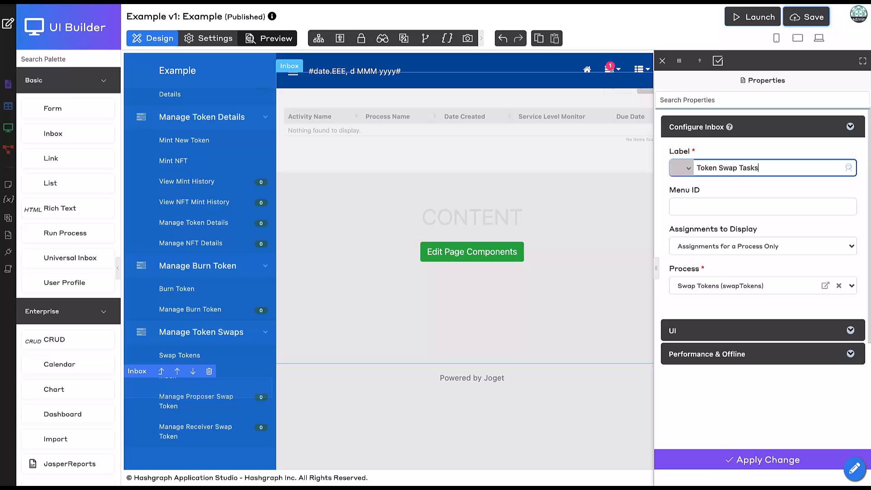
left_click(722, 460)
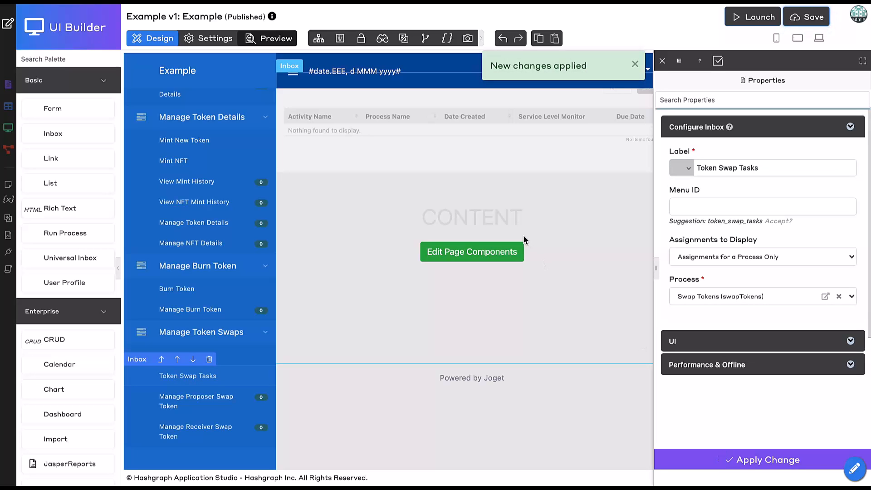
left_click(805, 20)
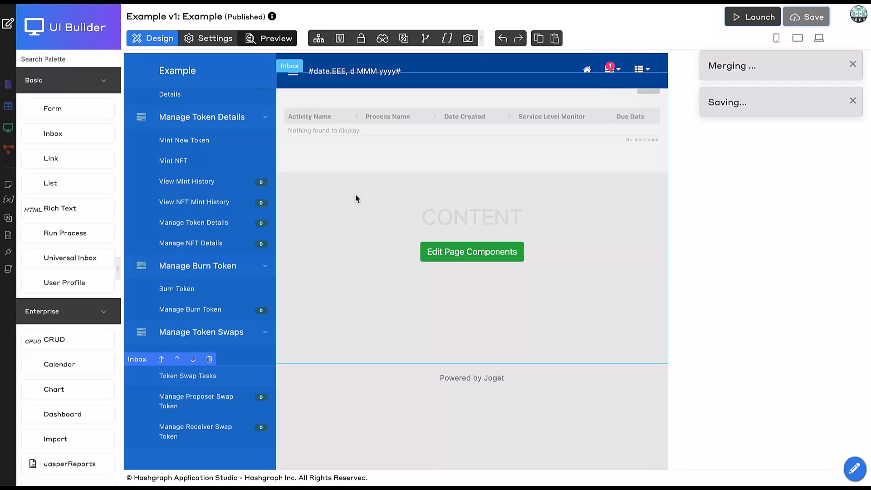
- Launch the Example UI from App Studio and open the Swap Tokens form under Manage Token Swaps
left_click(4, 21)
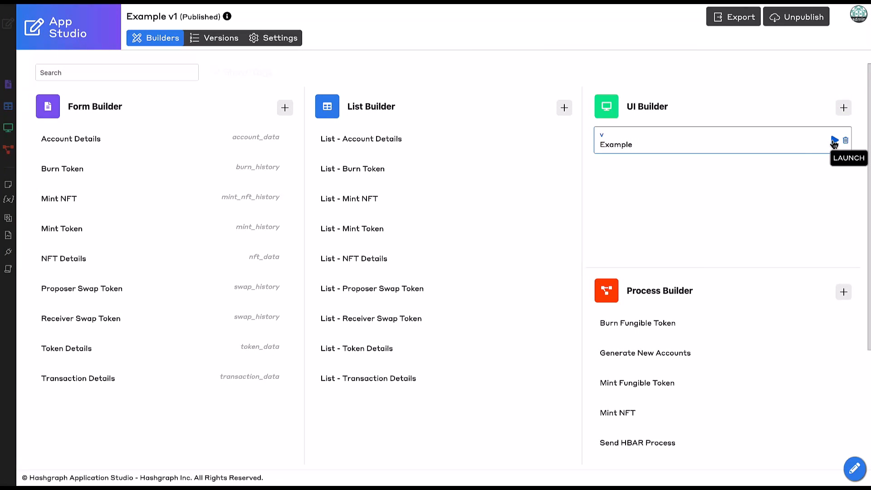
left_click(834, 141)
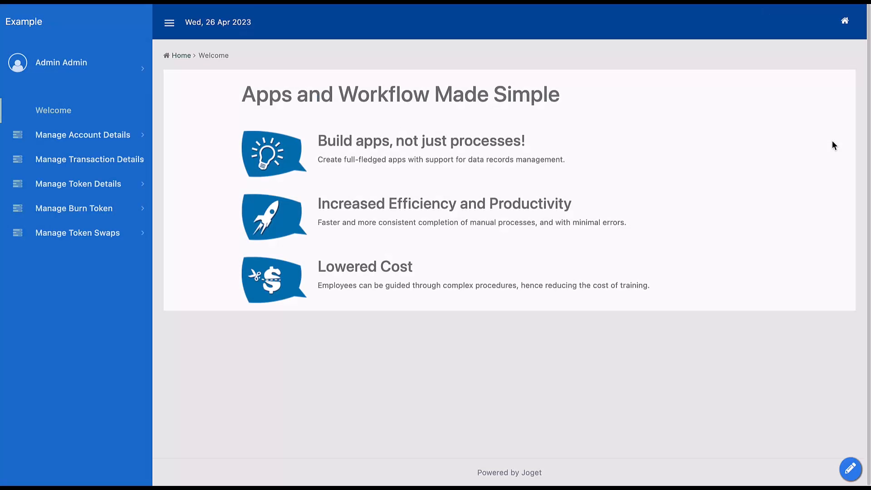
left_click(115, 241)
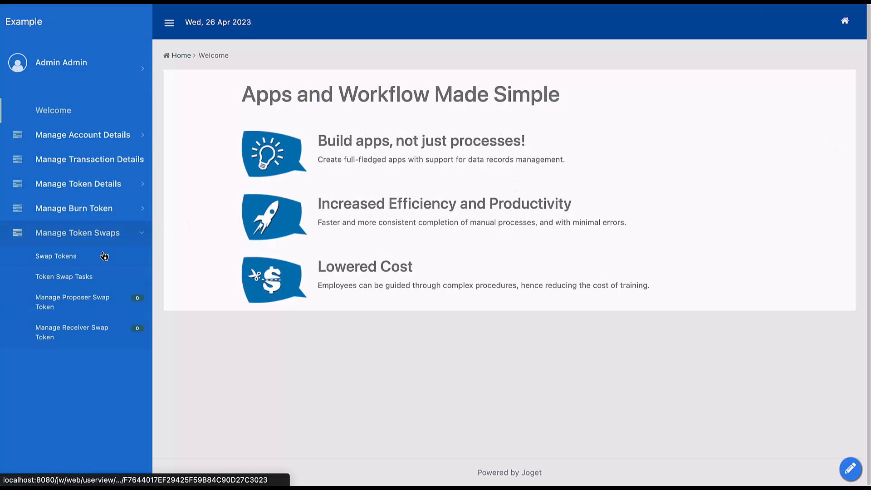
left_click(70, 263)
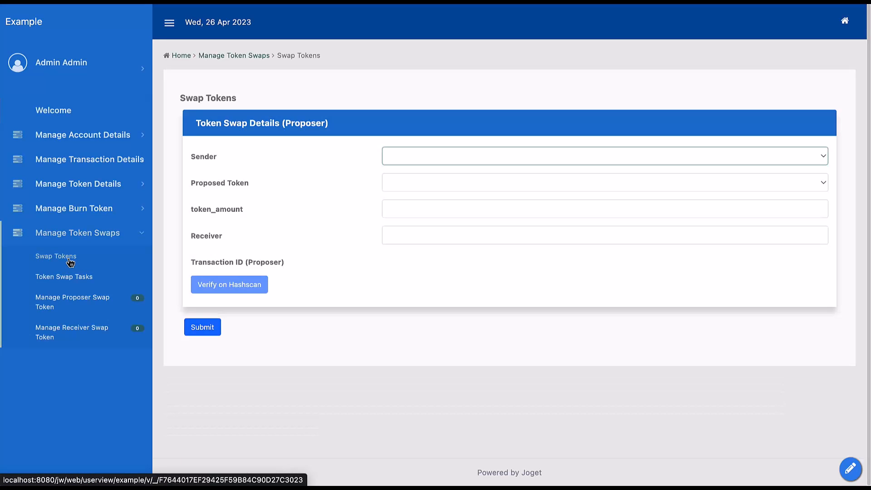
left_click(412, 151)
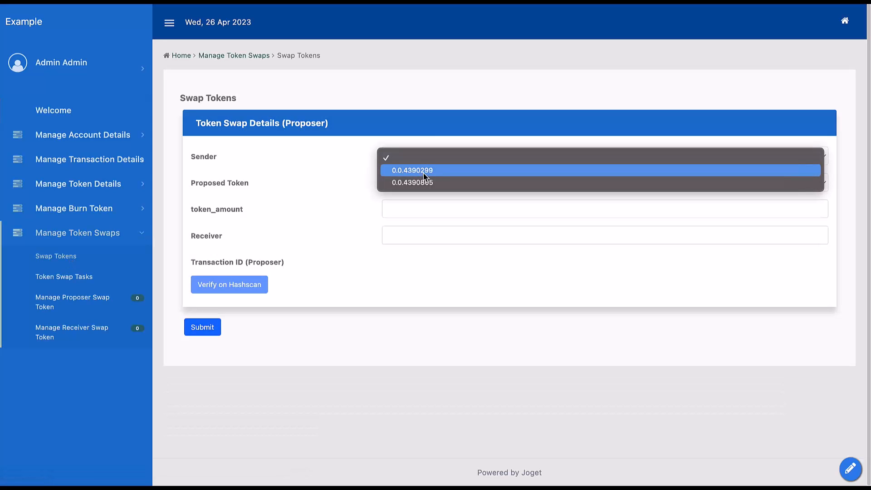
left_click(317, 163)
- Examine the sender and receiver account IDs in Manage Account Details and their tokens in View Mint History
left_click(117, 136)
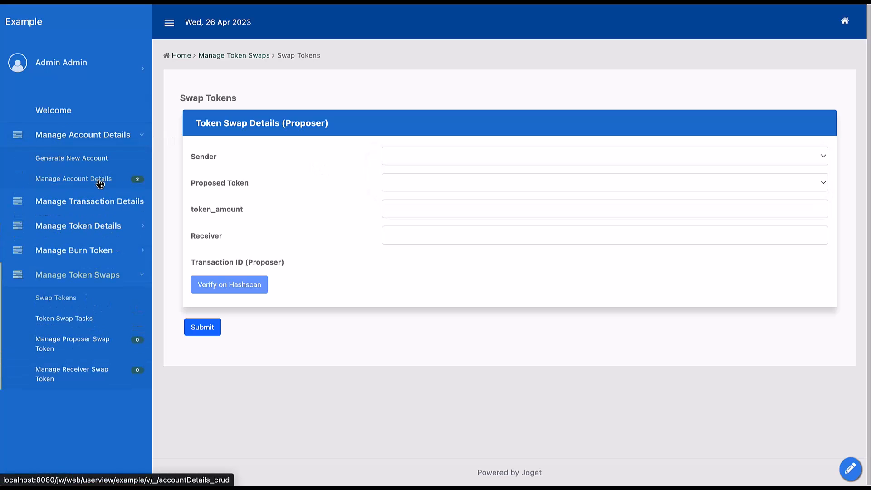
left_click(100, 181)
left_click_drag(214, 204, 285, 207)
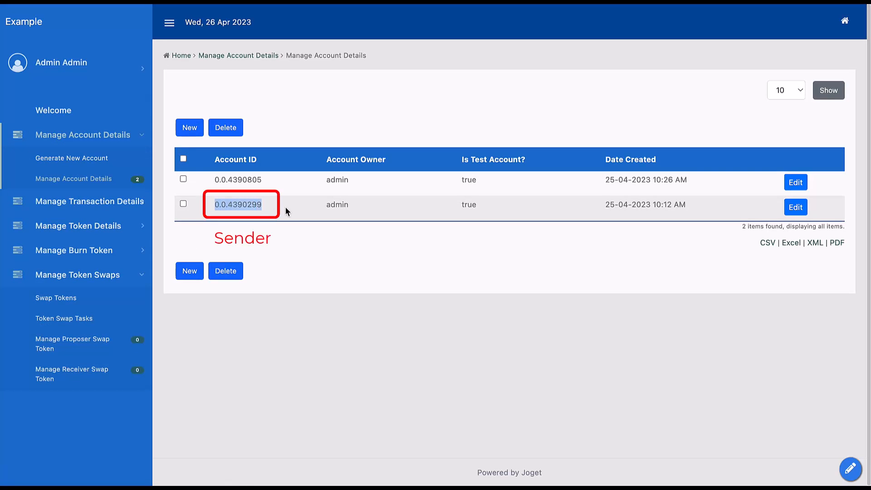
left_click_drag(213, 180, 284, 181)
key("ctrl+c")
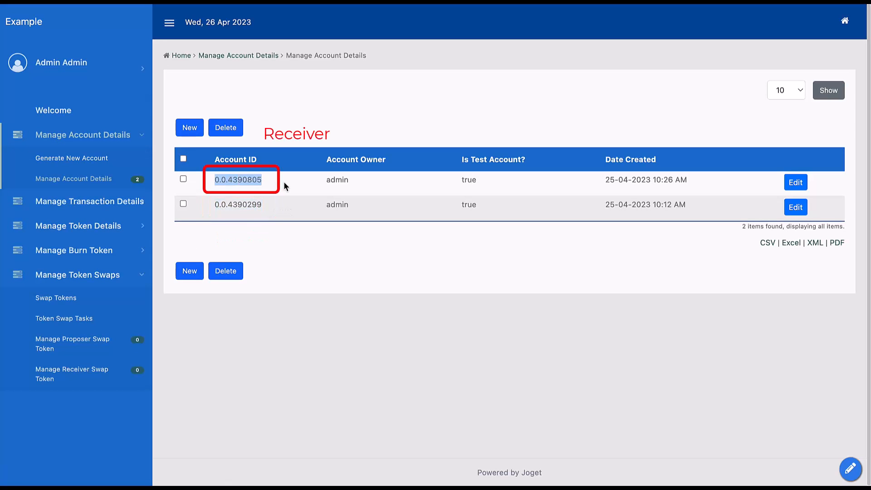
left_click(77, 225)
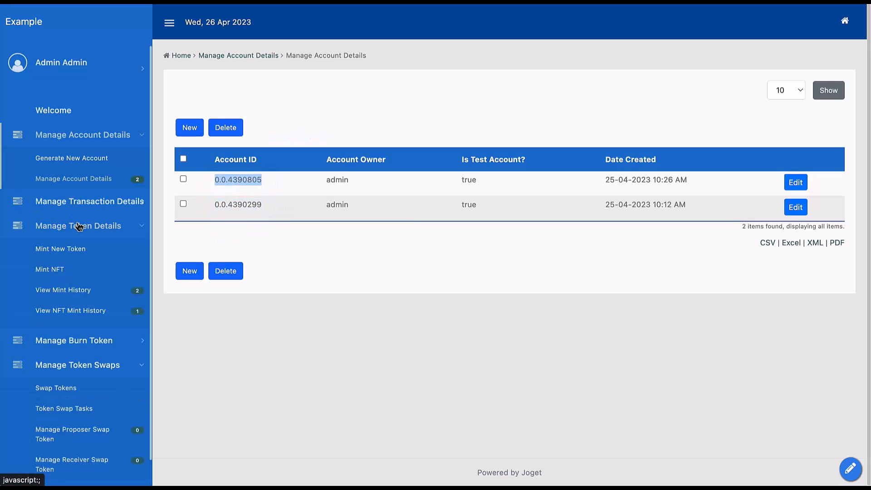
left_click(79, 292)
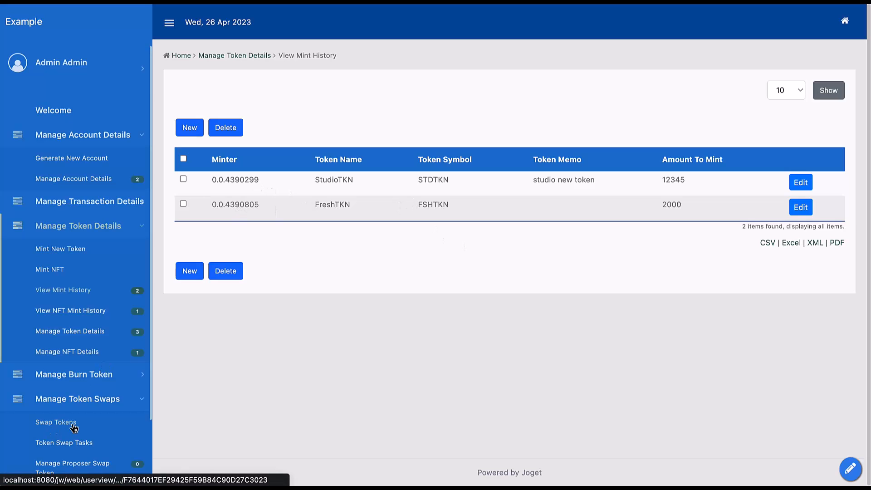
- Open the Swap Tokens form, choose the first listed account as Sender, and fill Receiver with the copied ID of the other account
scroll(74, 426, "down", 2)
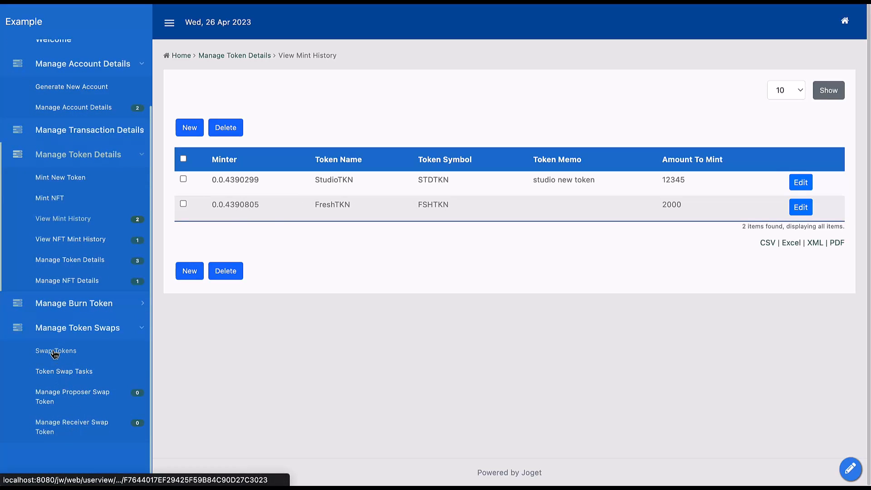
left_click(54, 352)
left_click(391, 159)
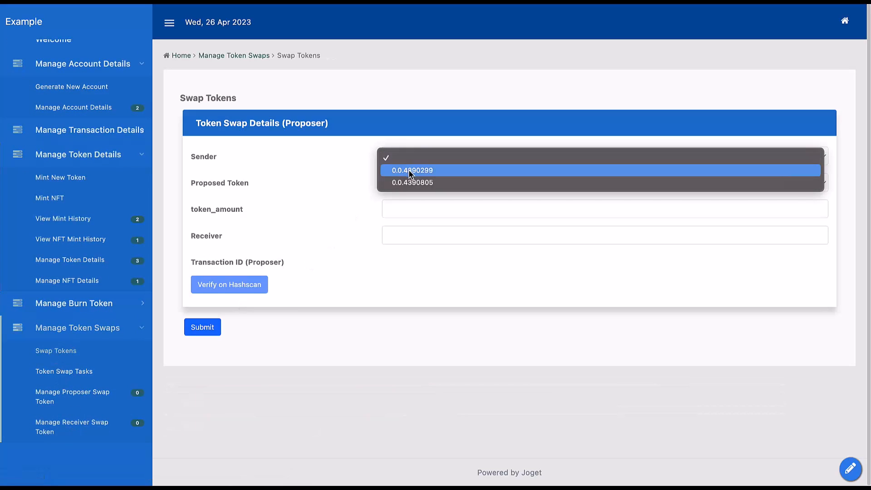
left_click(409, 169)
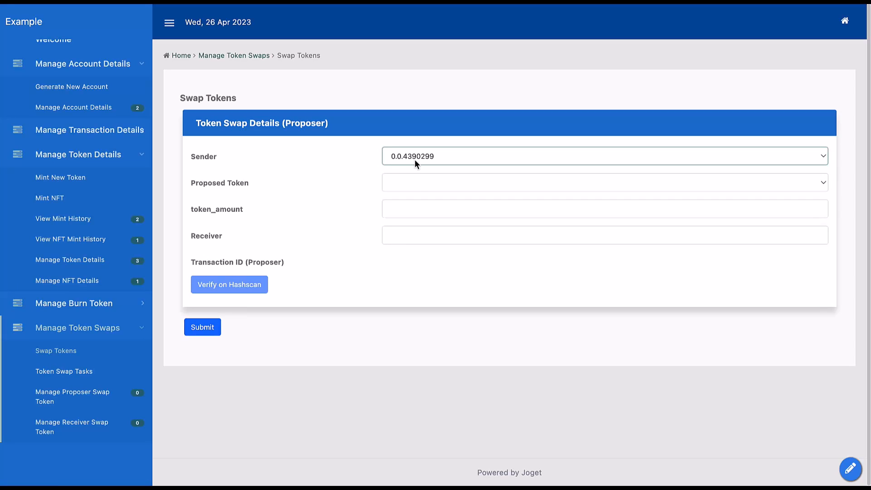
left_click(406, 235)
key("ctrl+v")
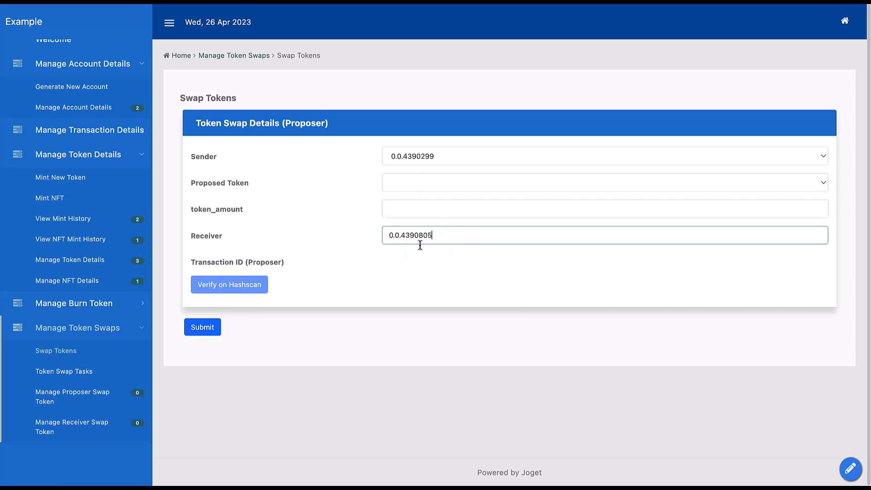
- Propose StudioTKN with a token amount of 5 and submit the swap form to start the process
left_click(423, 187)
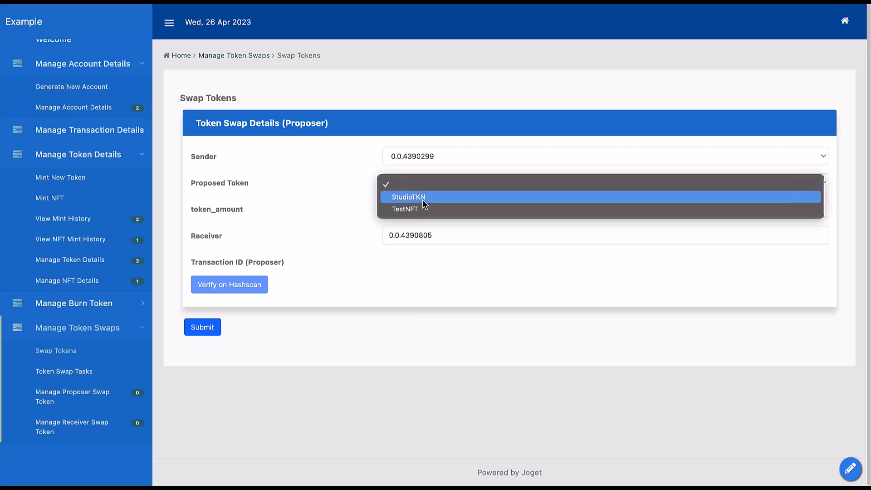
left_click(408, 197)
left_click(415, 210)
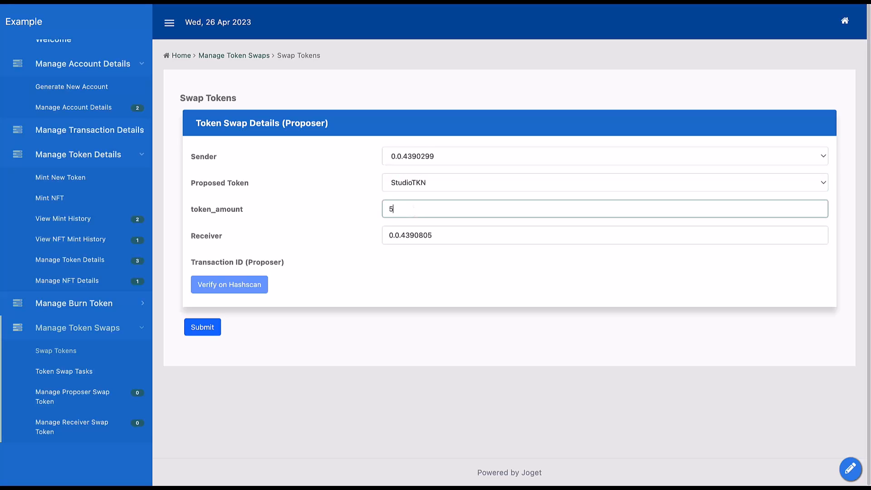
left_click(207, 328)
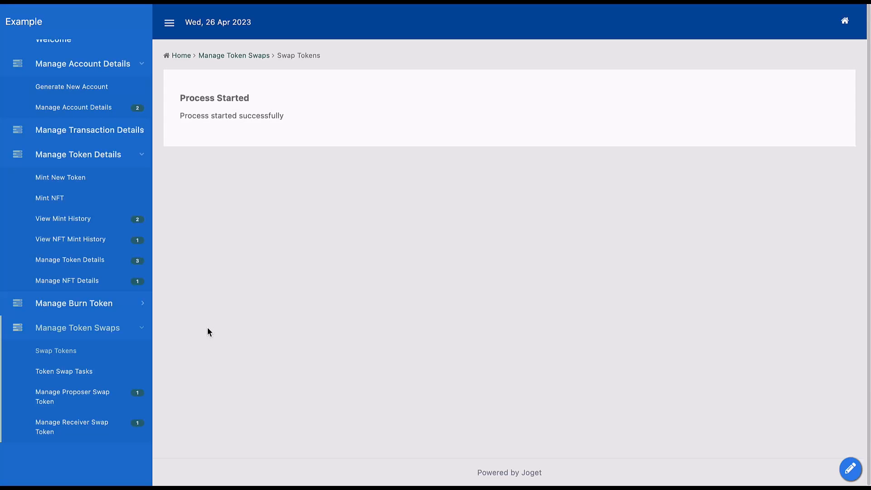
- Open the Receiver Swap assignment from Token Swap Tasks and choose FreshTKN as the receiver's proposed token
left_click(71, 375)
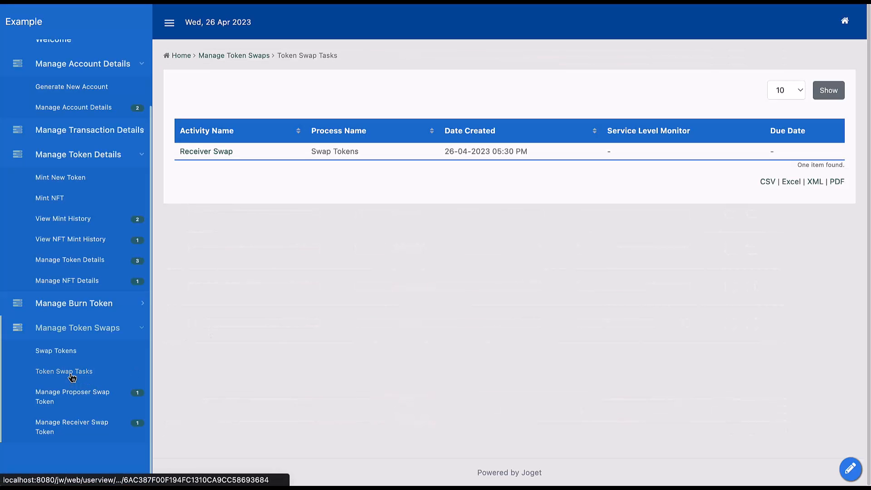
left_click(230, 156)
left_click(413, 186)
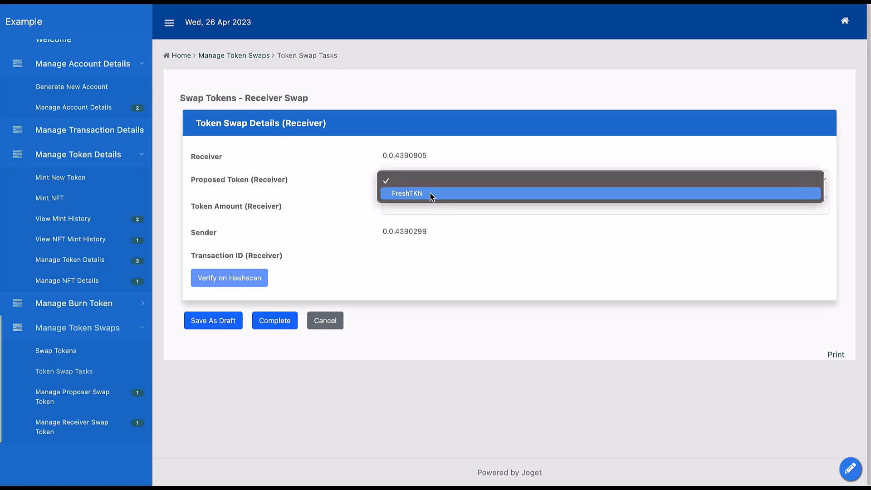
left_click(429, 194)
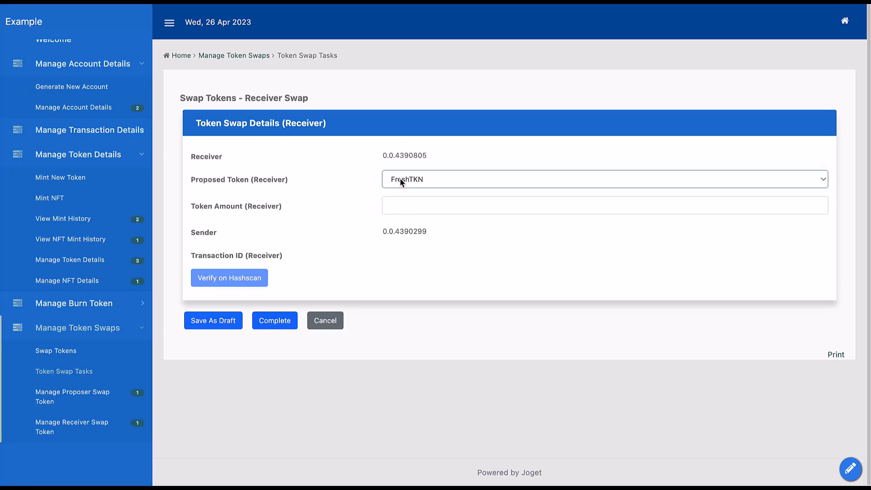
- Set the receiver's token amount to 4 and complete the Receiver Swap assignment
left_click(417, 202)
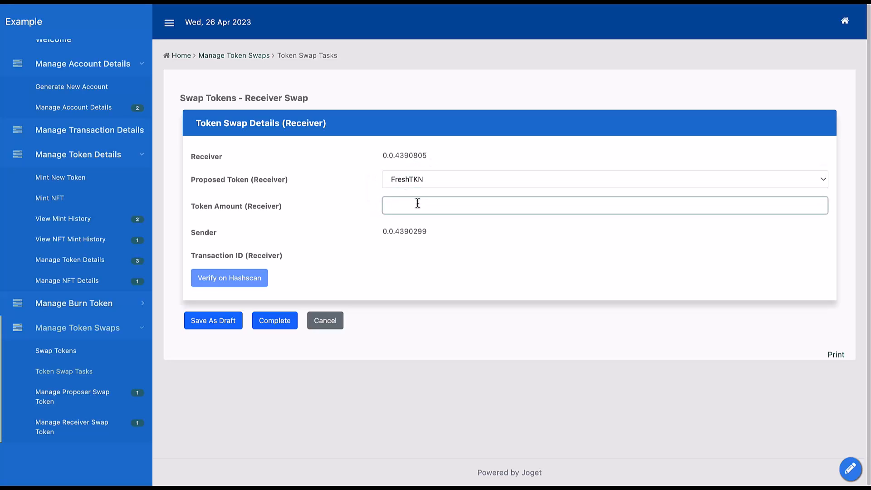
type("4")
left_click(342, 235)
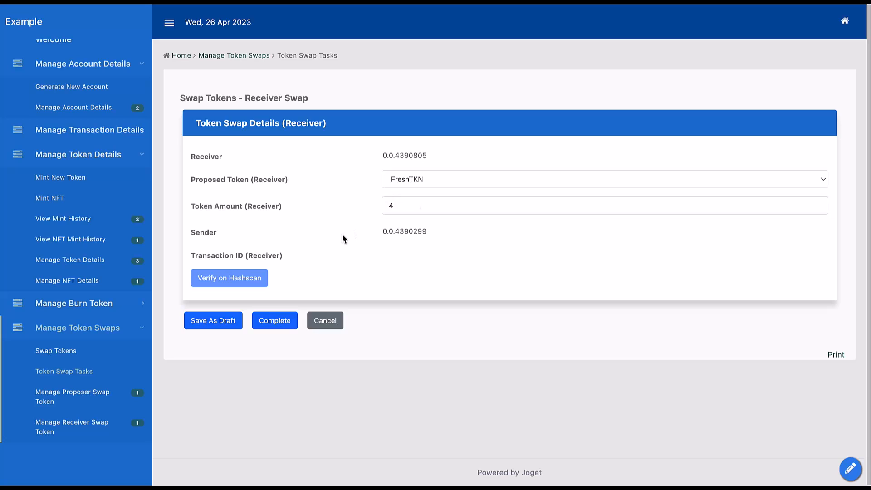
left_click(425, 204)
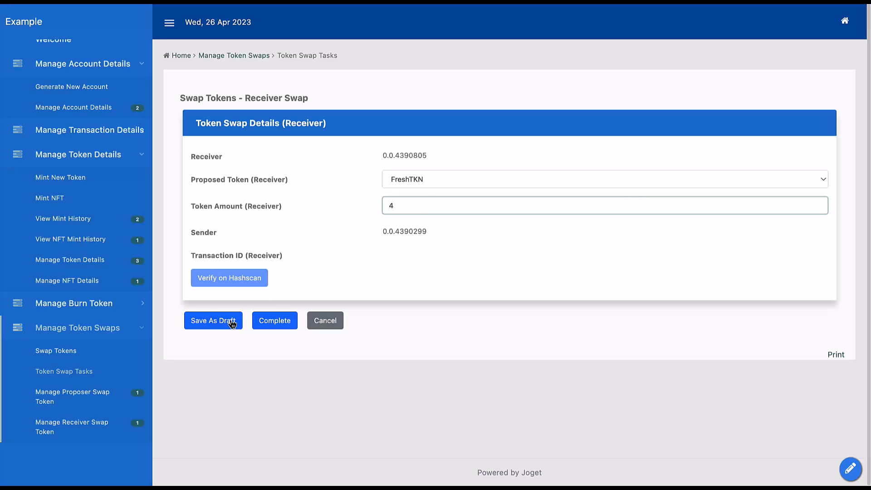
left_click(282, 328)
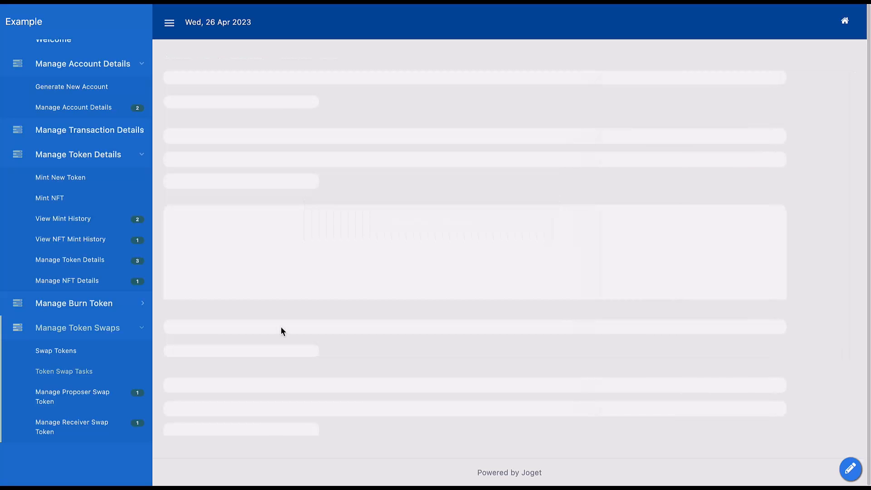
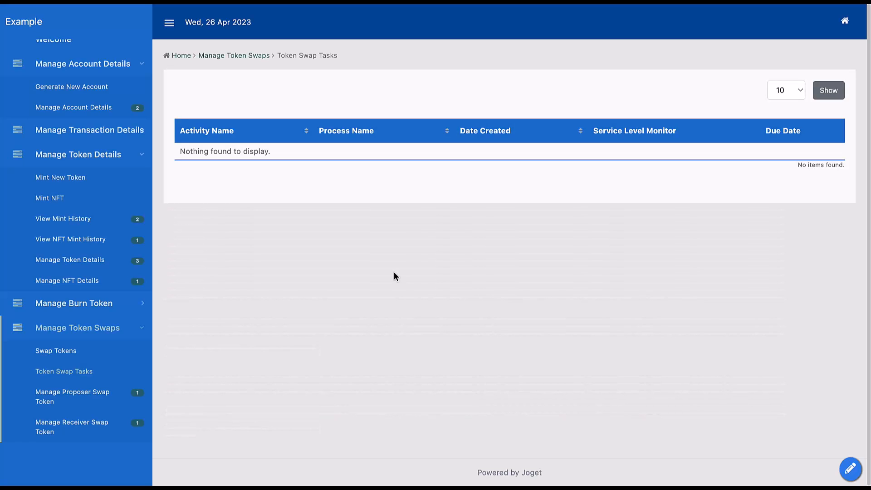
- Open the StudioTKN record in Manage Proposer Swap Token, verify its transaction on Hashscan, and examine the token transfers
left_click(86, 398)
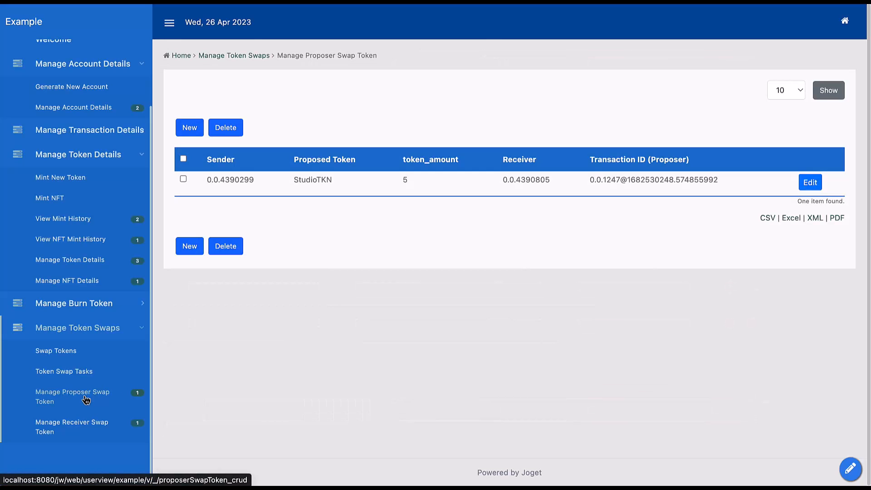
left_click(812, 183)
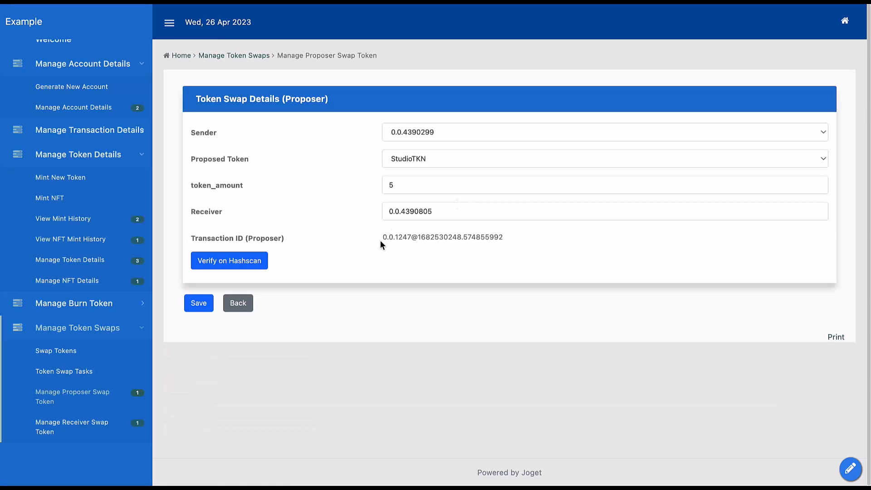
left_click_drag(381, 240, 551, 240)
left_click(547, 240)
left_click(243, 266)
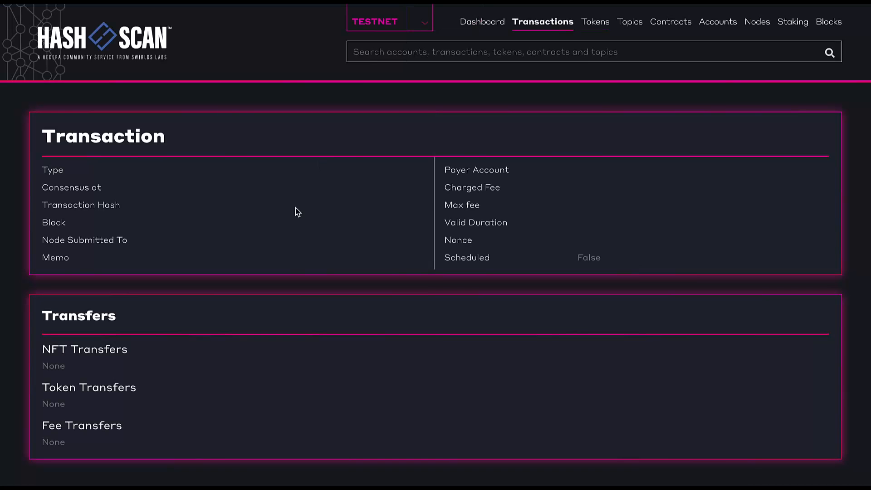
scroll(334, 411, "down", 2)
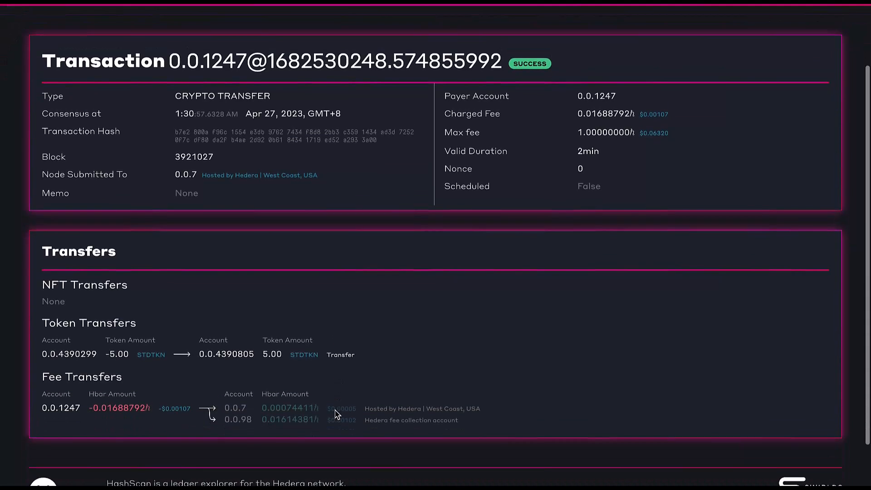
left_click_drag(109, 330, 166, 331)
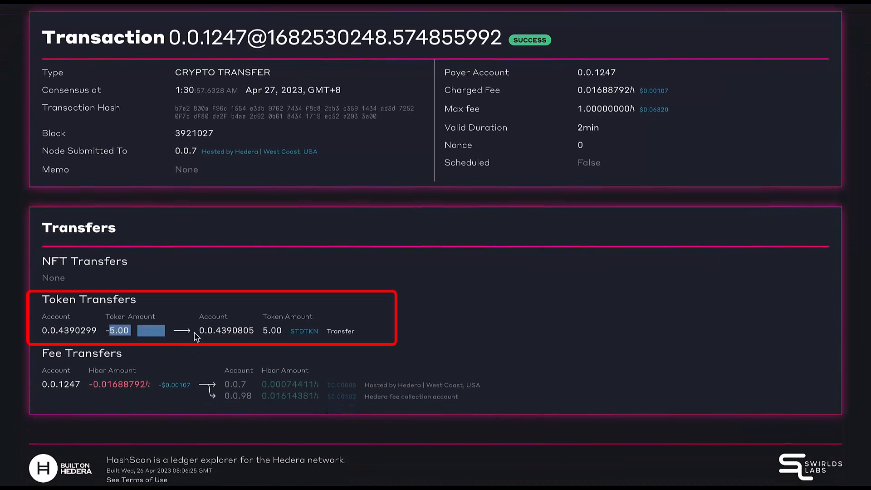
left_click(382, 355)
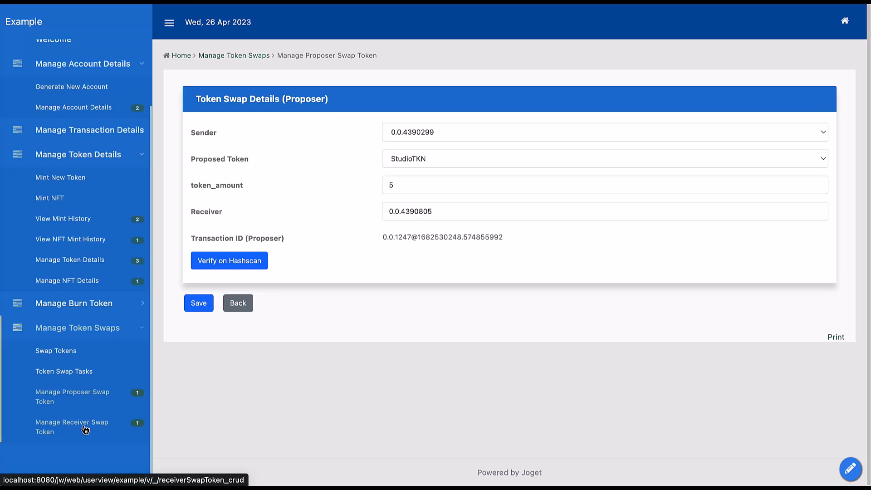
- Open the FreshTKN record in Manage Receiver Swap Token, verify its transaction on Hashscan, and examine the token transfers
left_click(85, 430)
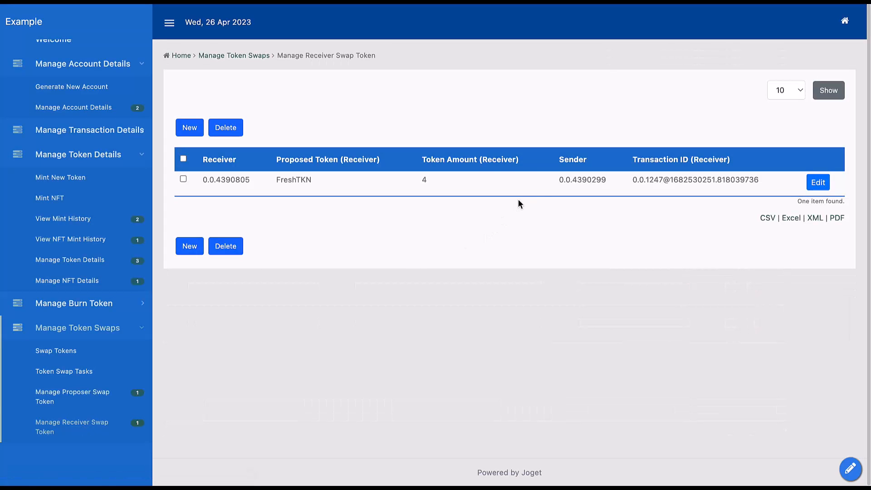
left_click(818, 182)
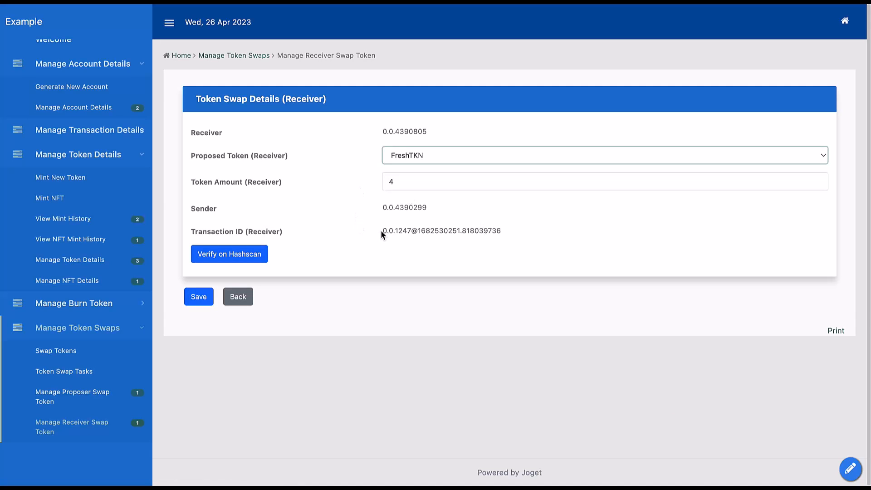
left_click(231, 266)
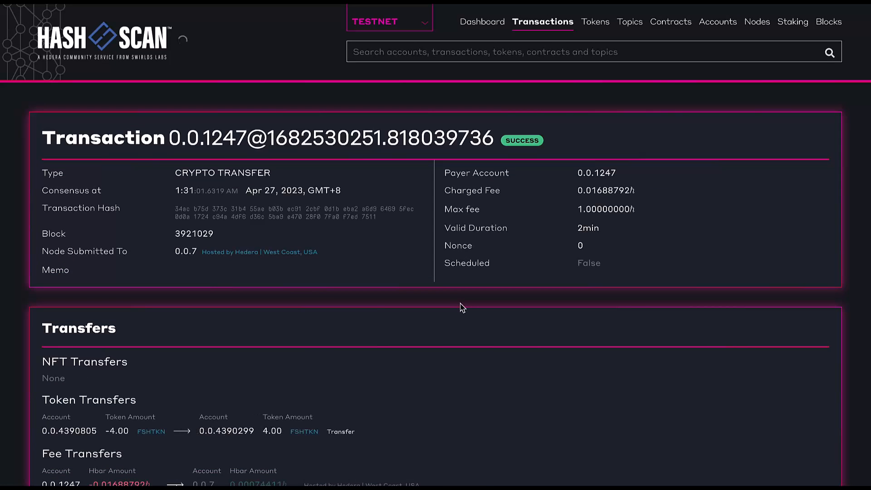
scroll(462, 308, "down", 3)
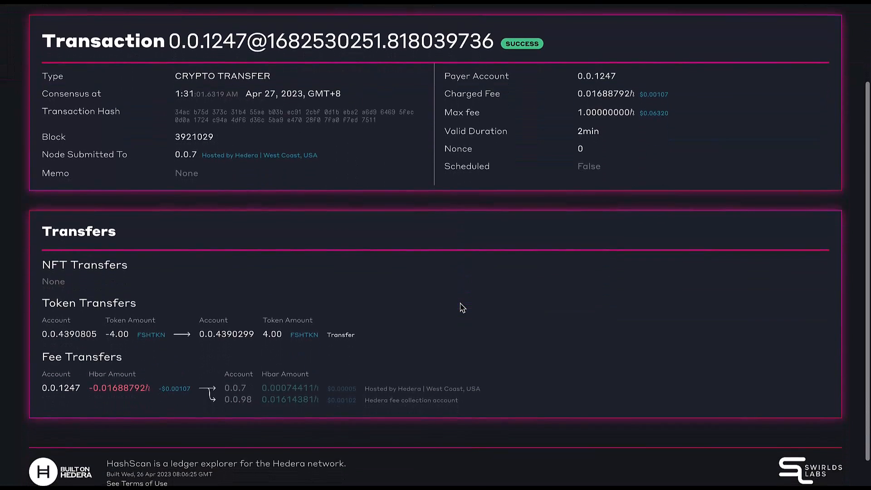